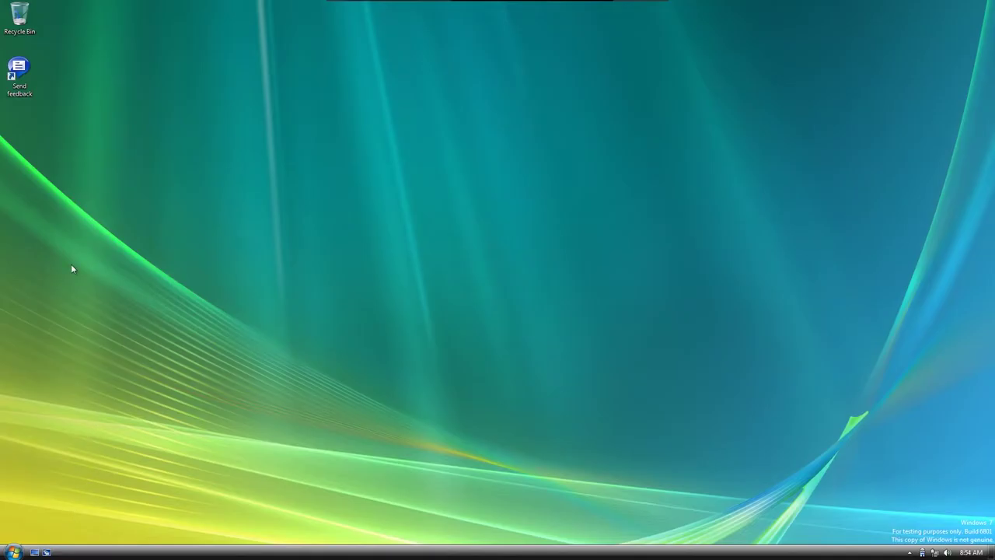
Open the Getting Started page of Control Panel from the Start menu.
left_click(12, 552)
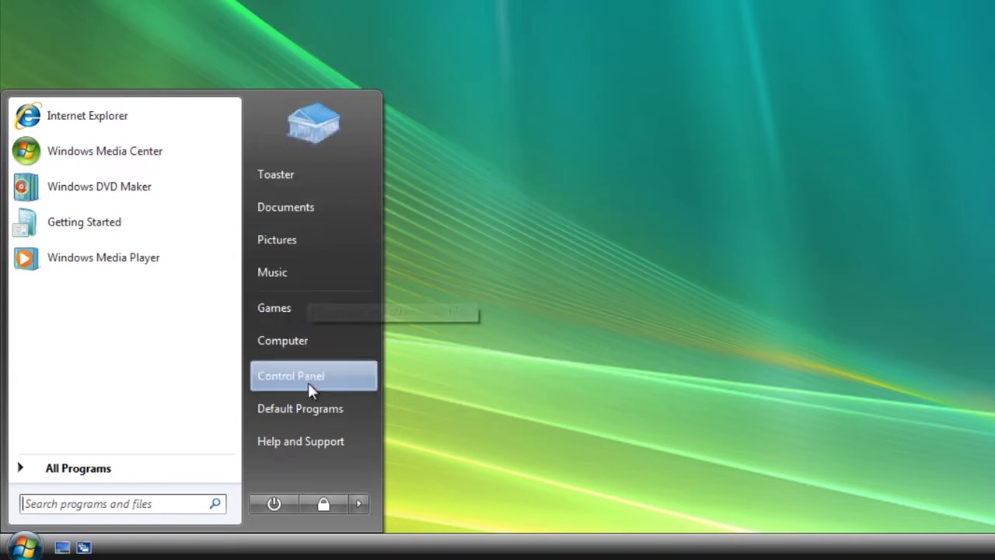
left_click(175, 221)
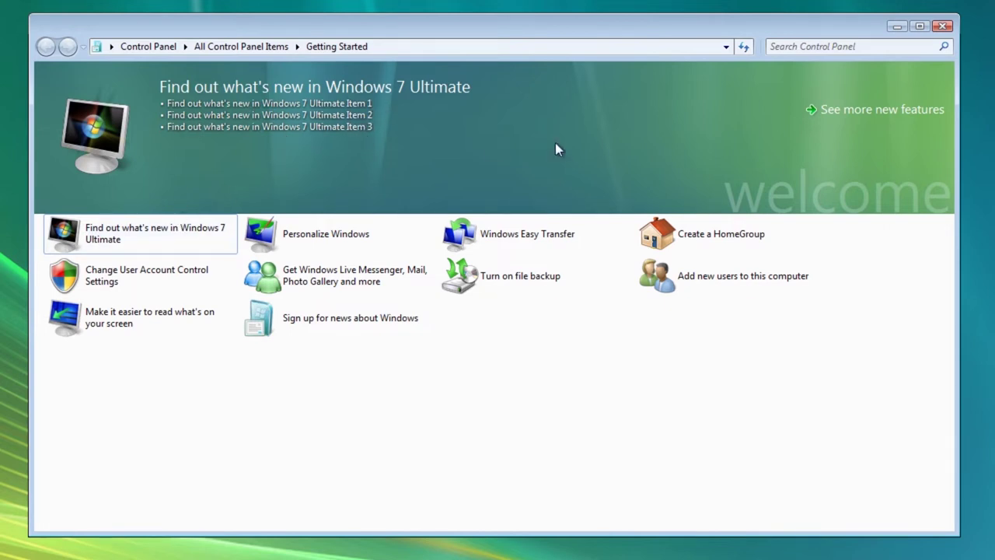
Preview the Windows news sign-up, Windows Live and Easy Transfer tiles, then close Getting Started.
left_click_drag(485, 25, 457, 0)
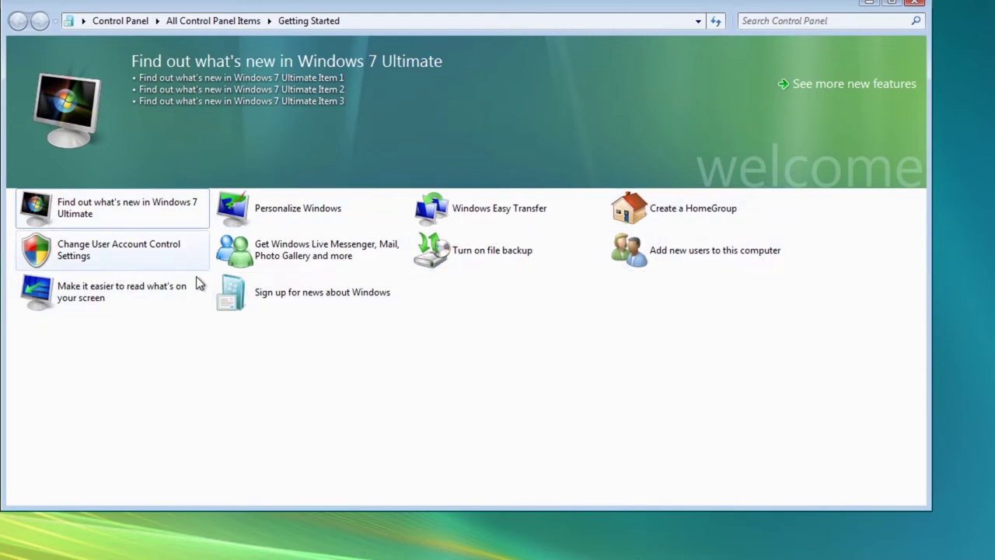
left_click(253, 294)
left_click(234, 255)
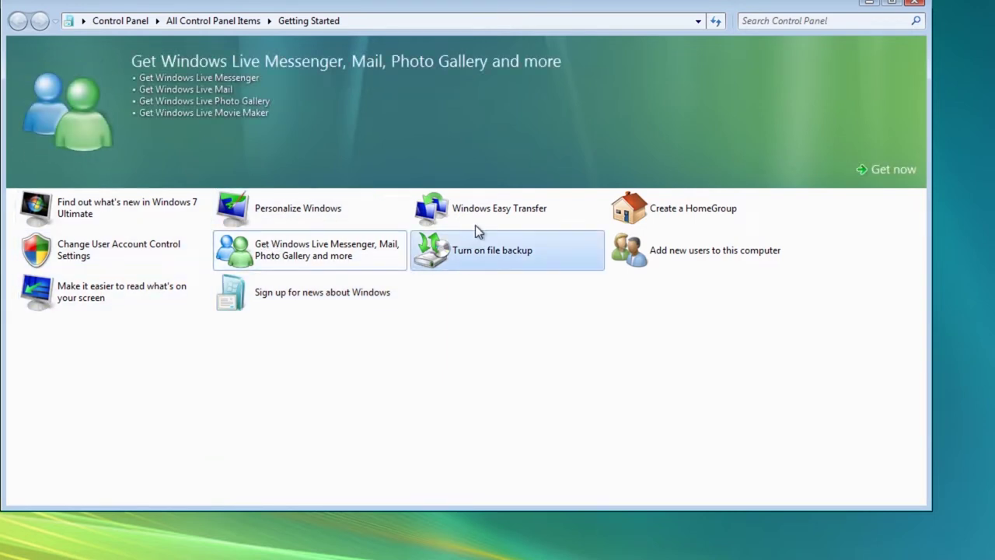
left_click(369, 260)
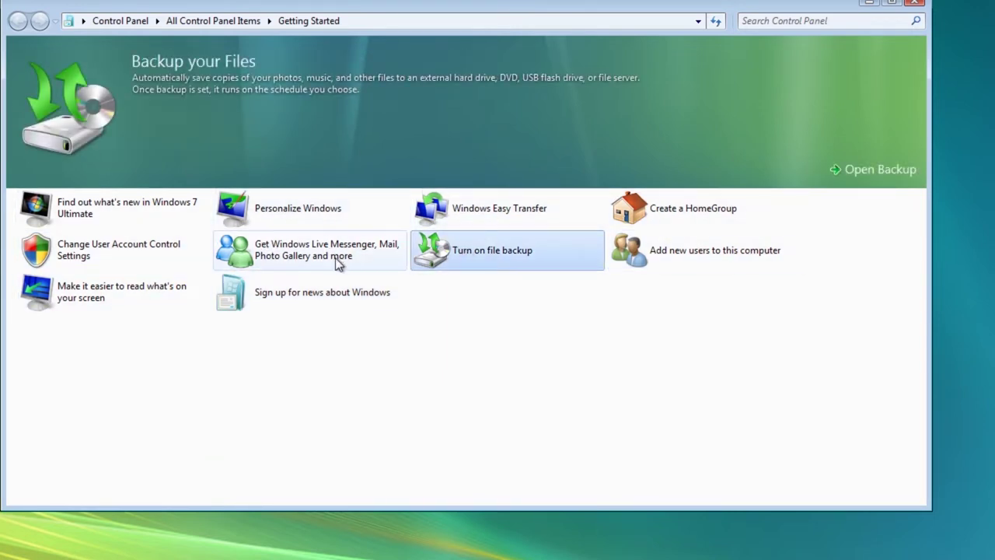
left_click(527, 210)
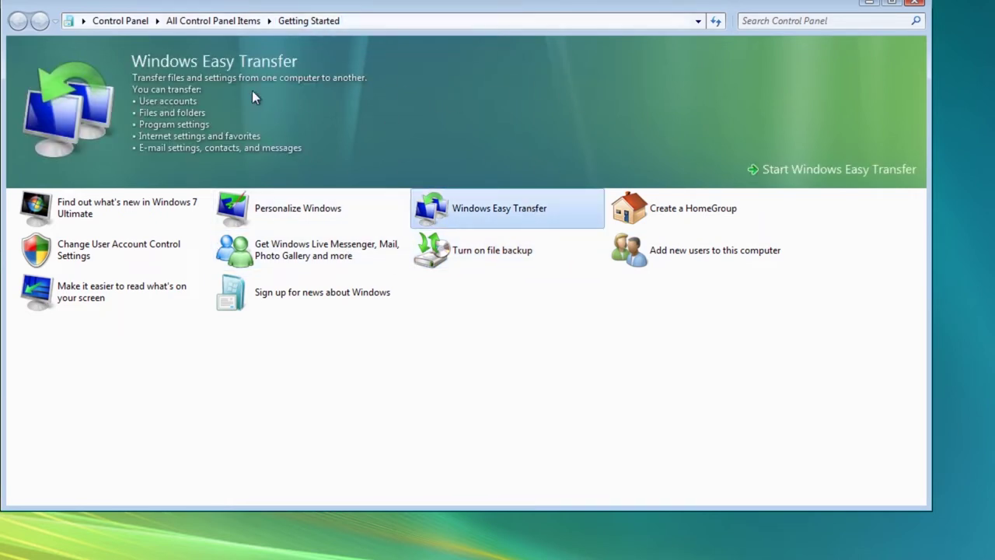
left_click(917, 3)
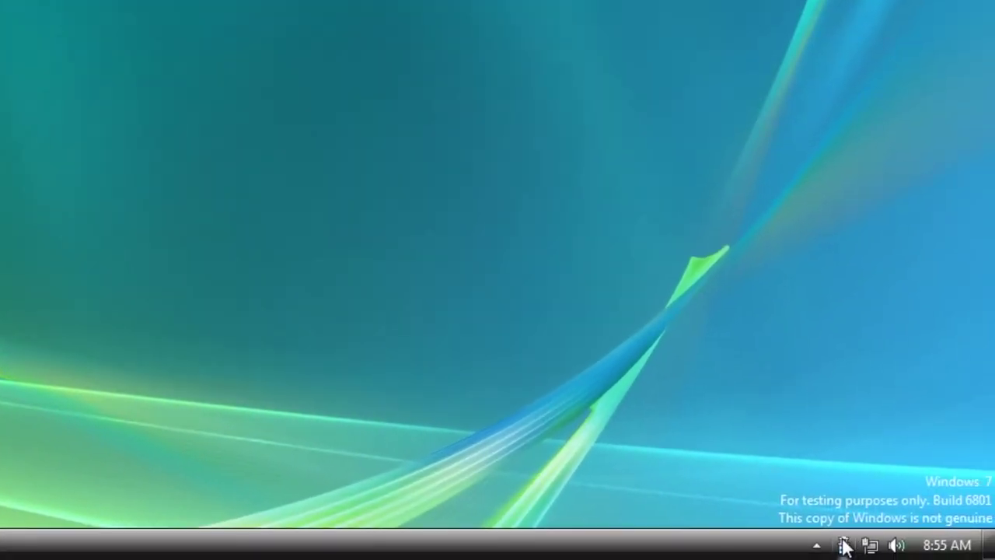
Open Windows Solution Center, start a Windows Defender definitions update, and dismiss its dialogs.
left_click(843, 540)
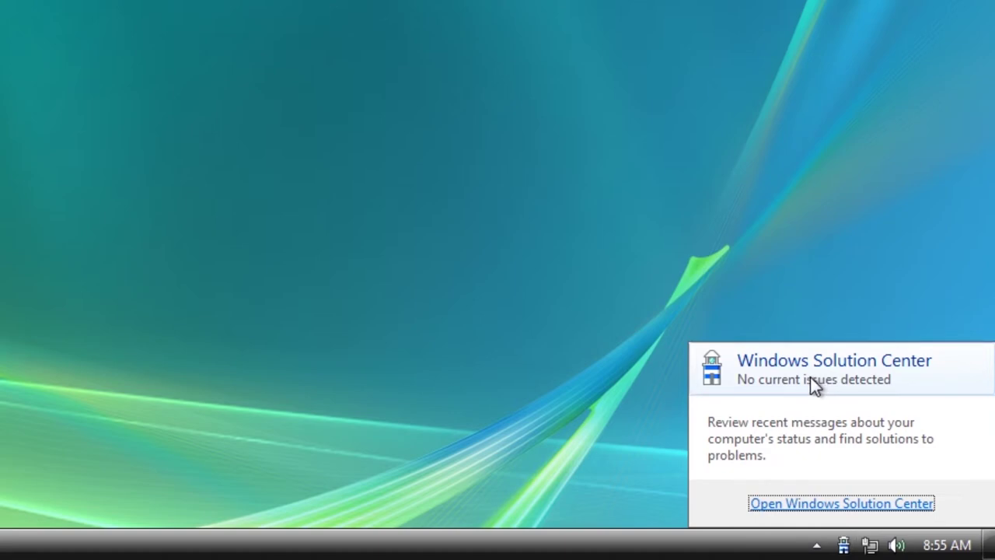
left_click(860, 504)
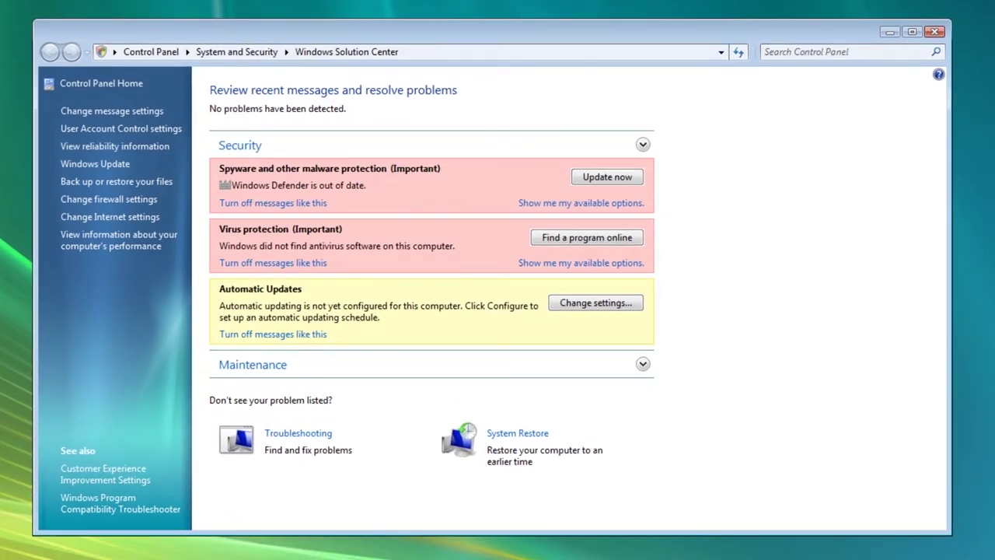
left_click(607, 177)
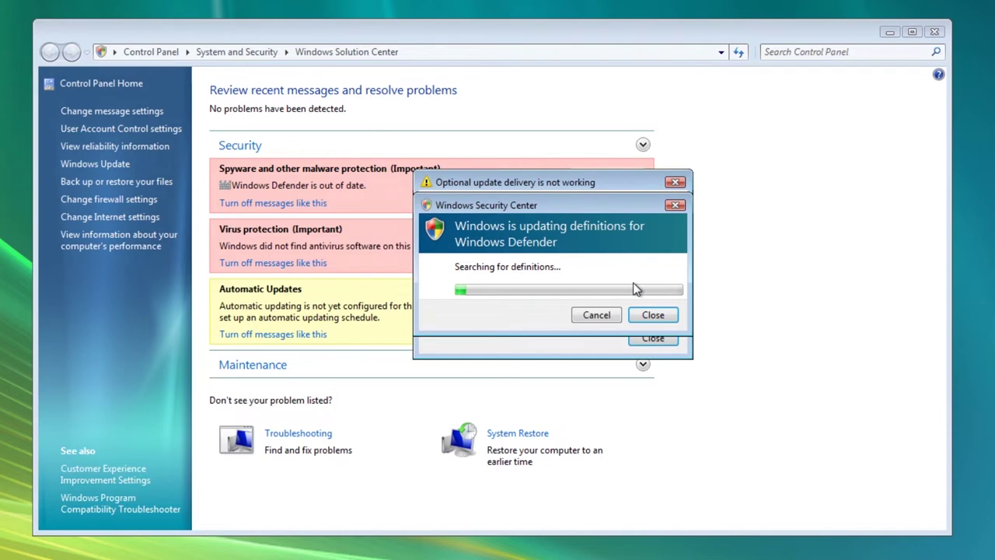
left_click_drag(609, 202, 943, 224)
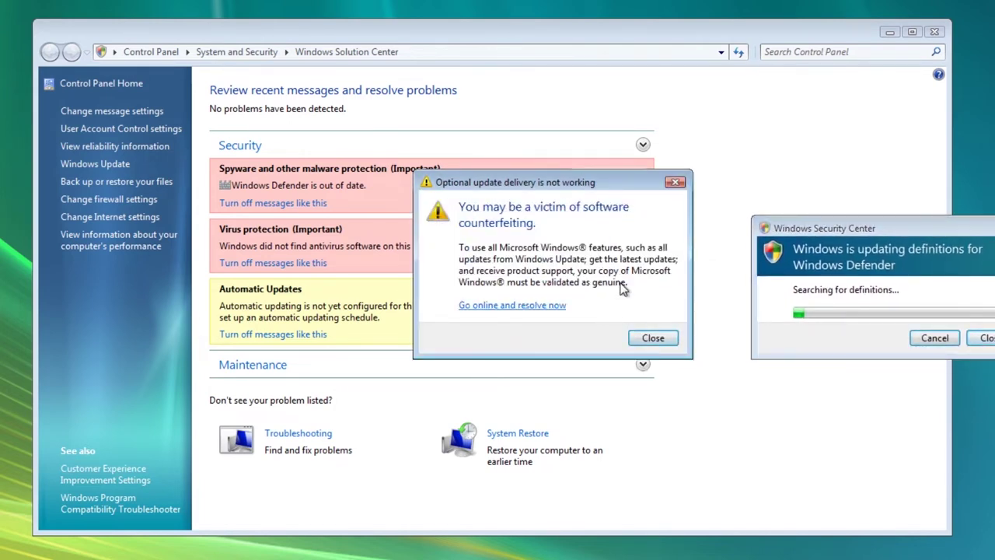
left_click(653, 338)
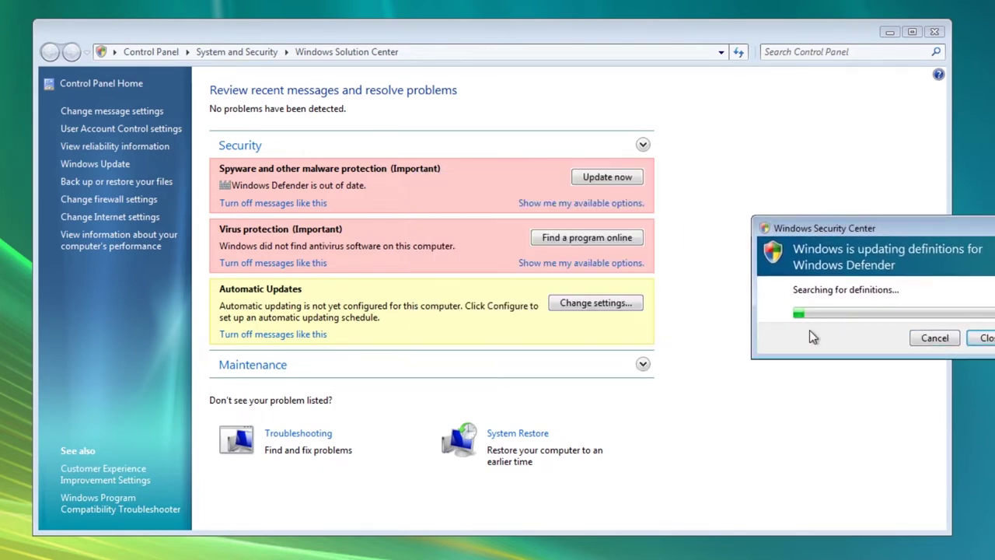
left_click(986, 339)
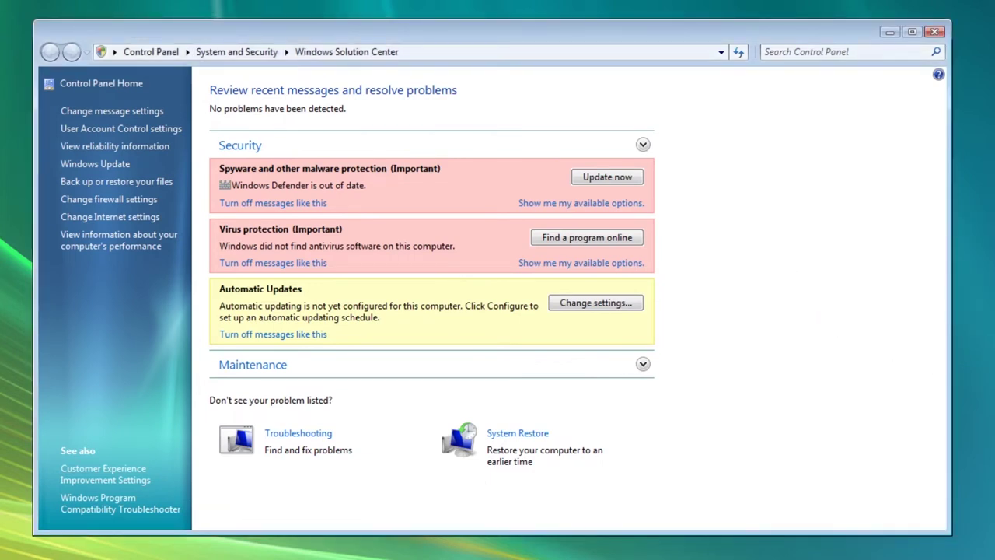
Search the Start menu for 'screen saver', clear the search, and open a new Control Panel window.
key("super")
type("screen saver")
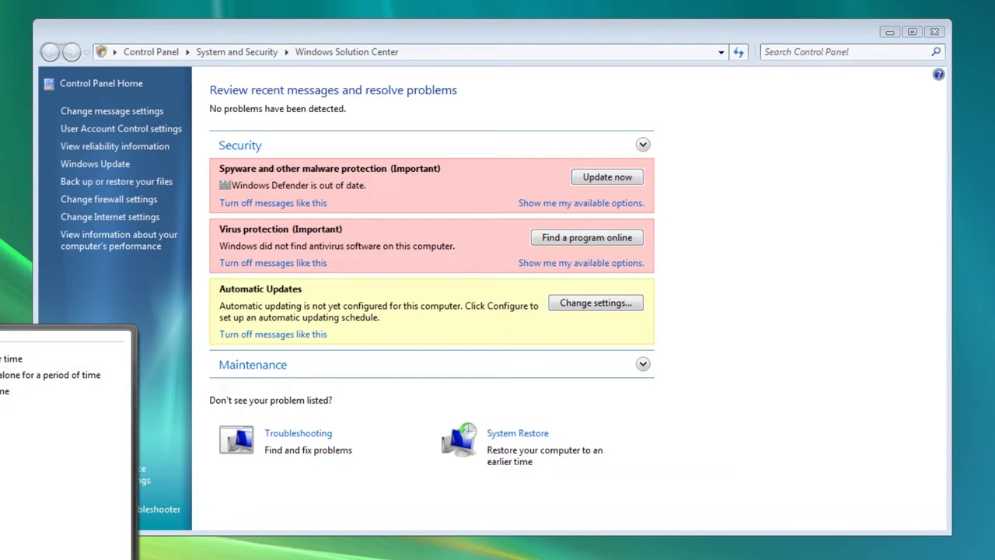
key("Escape")
left_click(62, 557)
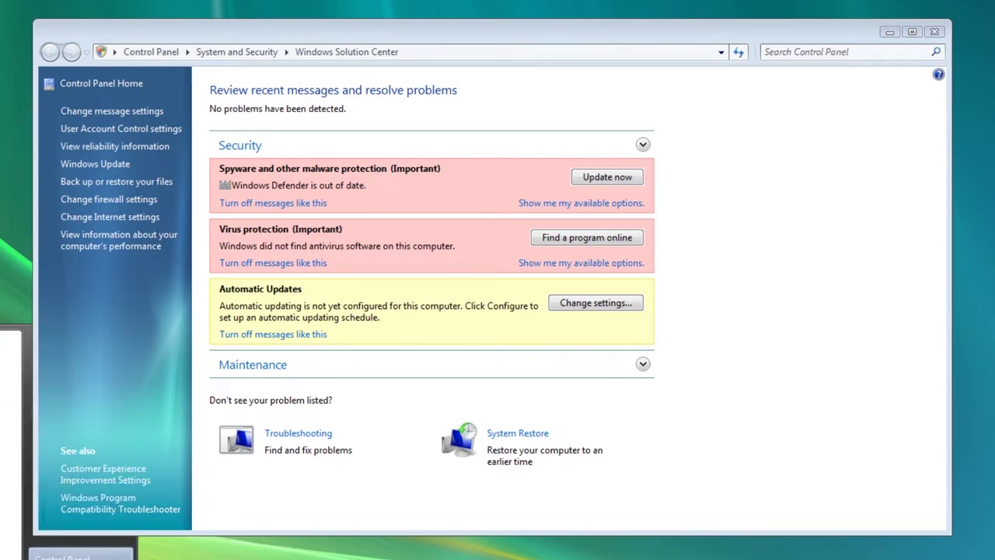
Find Date and Time by searching 'time' and turn off Internet time server synchronization.
left_click(831, 73)
type("time")
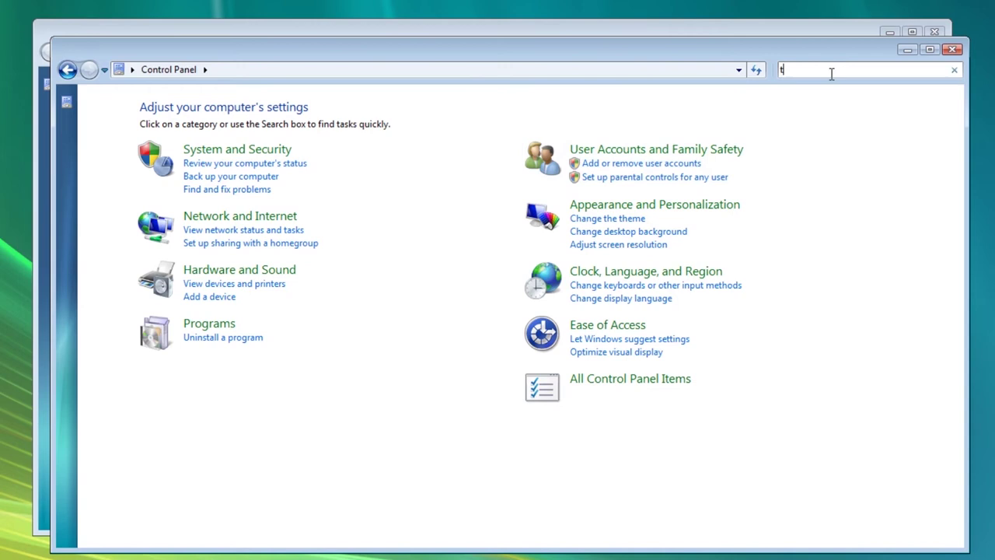
left_click(162, 114)
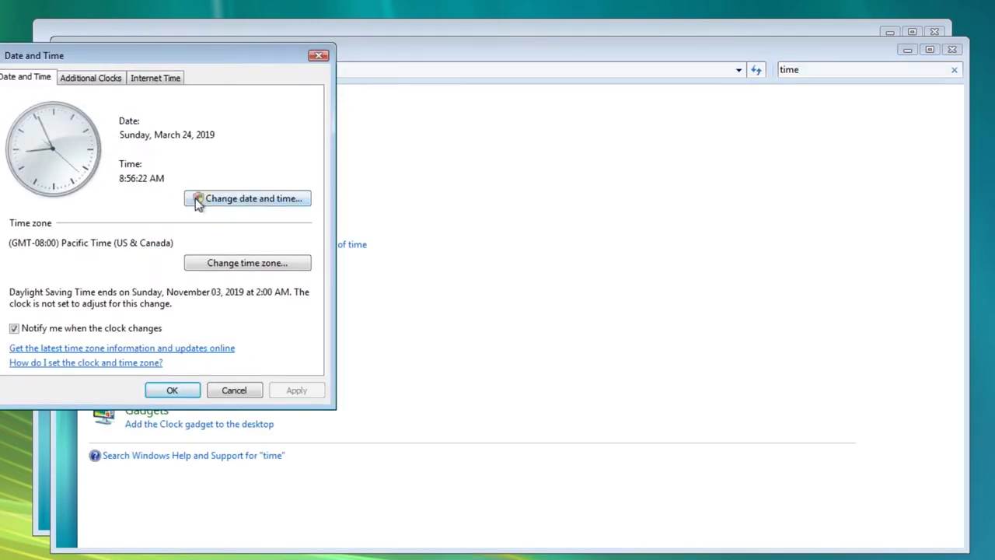
left_click_drag(141, 135, 237, 133)
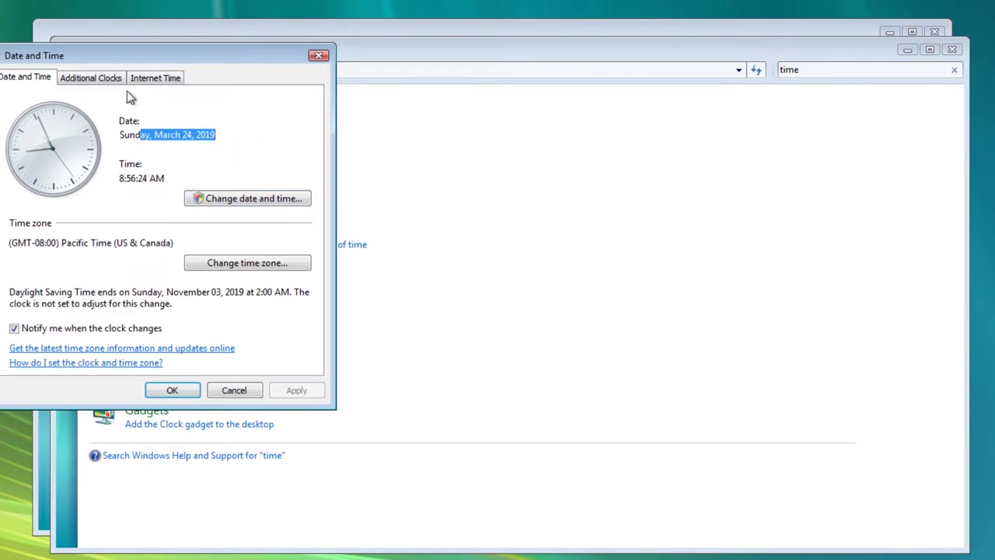
left_click(91, 77)
left_click(151, 78)
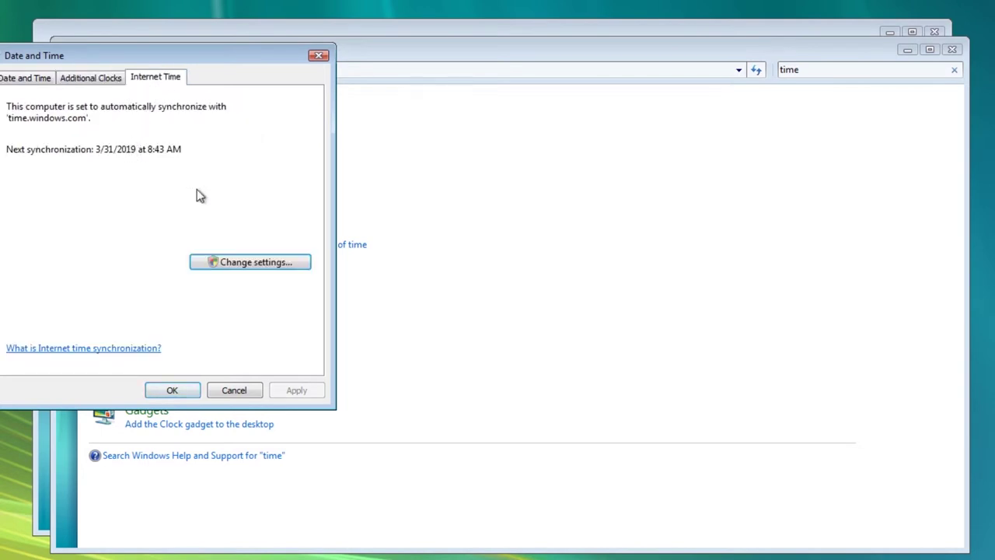
left_click(245, 267)
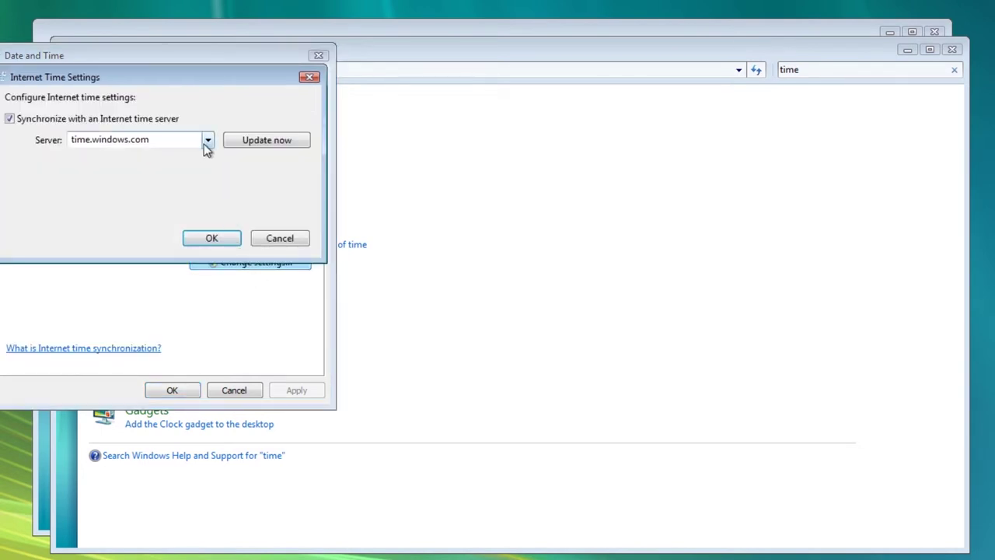
left_click(126, 120)
left_click(211, 237)
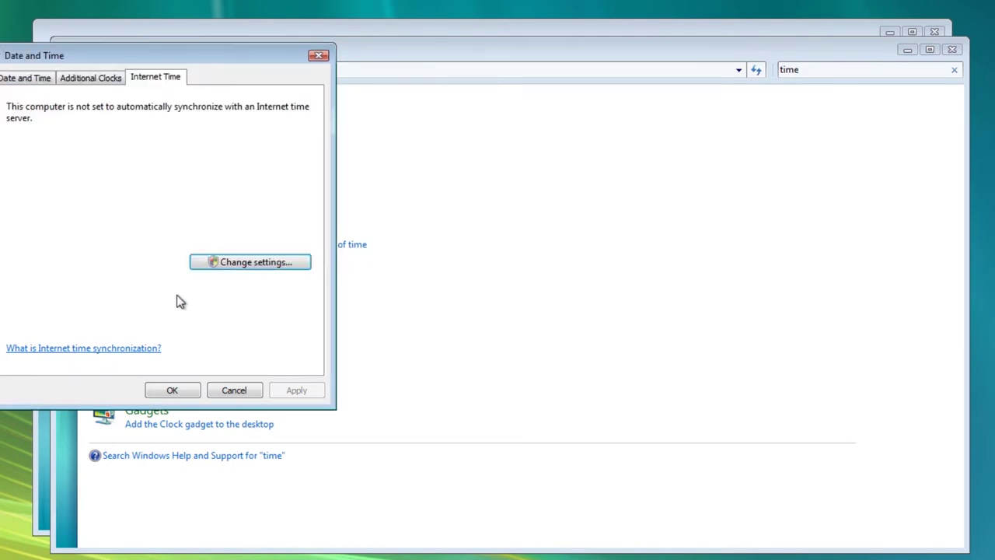
left_click(43, 84)
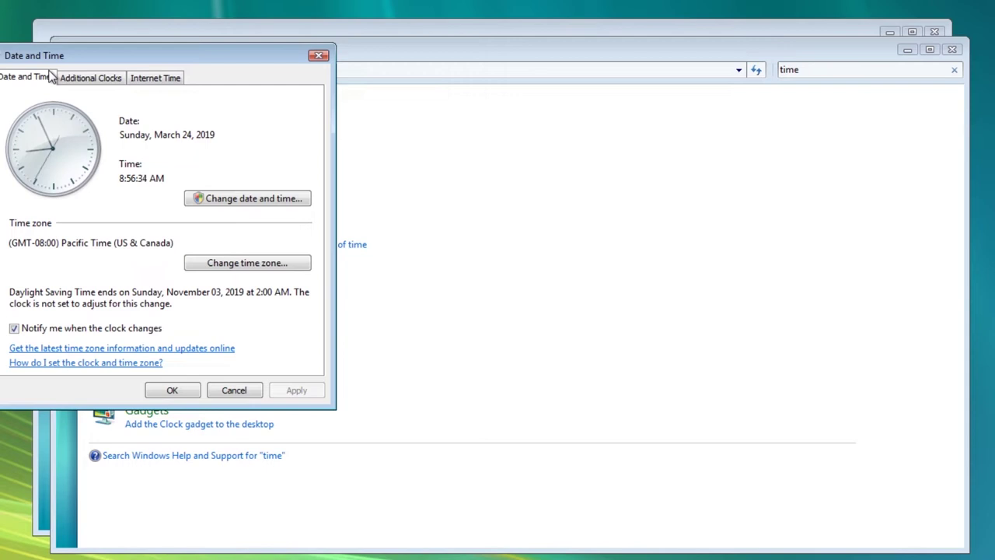
Change the system date to December 18, 2008 and confirm it.
left_click(220, 199)
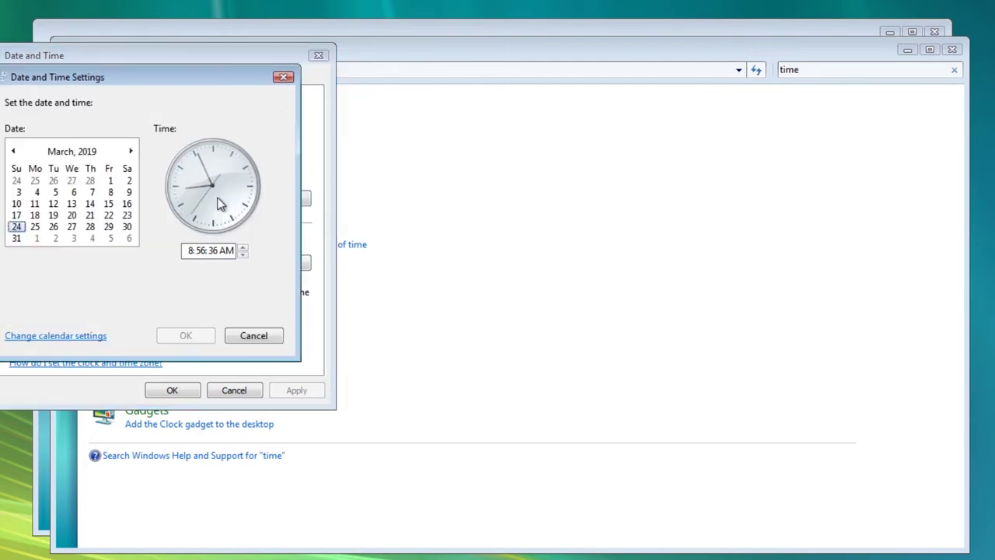
left_click(14, 151)
left_click(14, 150)
left_click(13, 151)
left_click(13, 151)
left_click(13, 151)
left_click(13, 151)
left_click(13, 151)
left_click(14, 151)
left_click(13, 151)
left_click(72, 152)
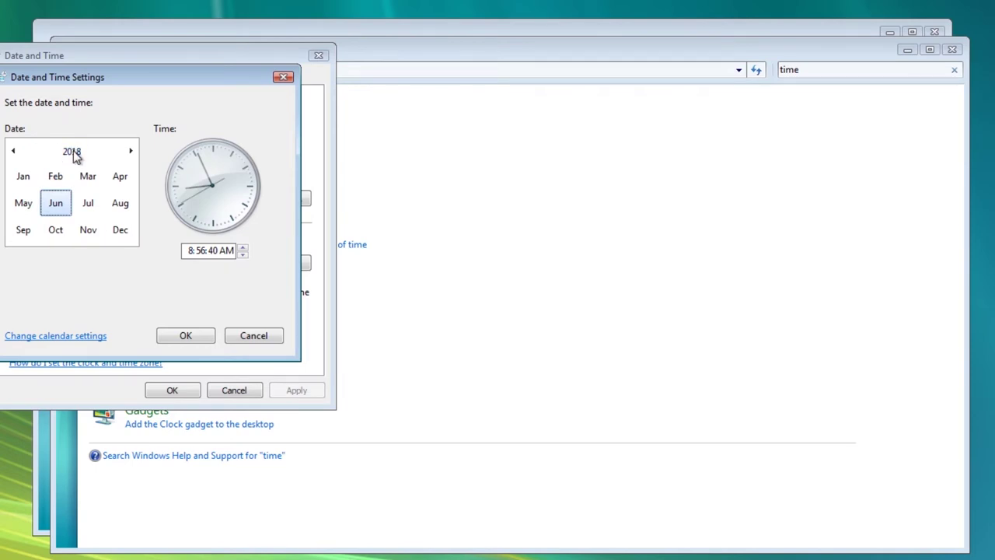
left_click(72, 152)
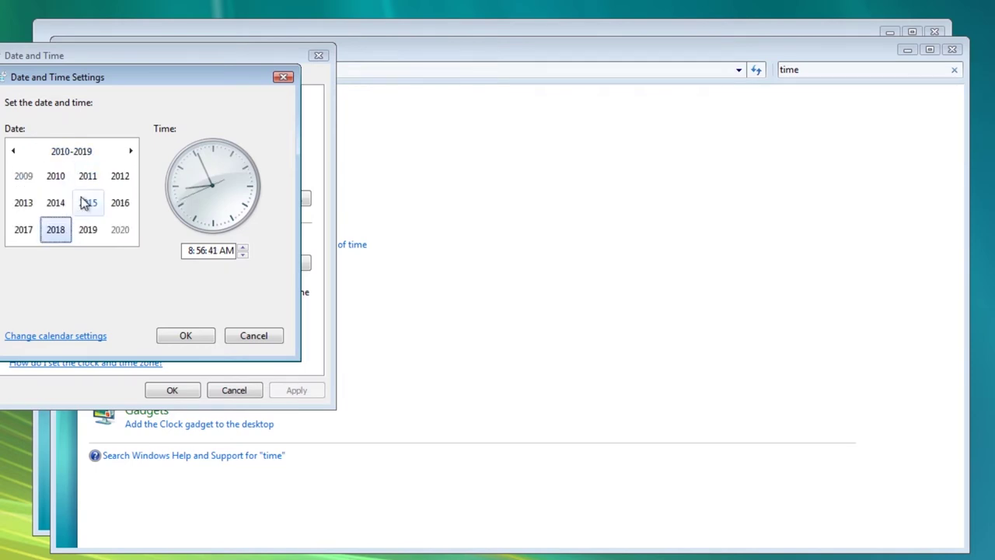
left_click(13, 151)
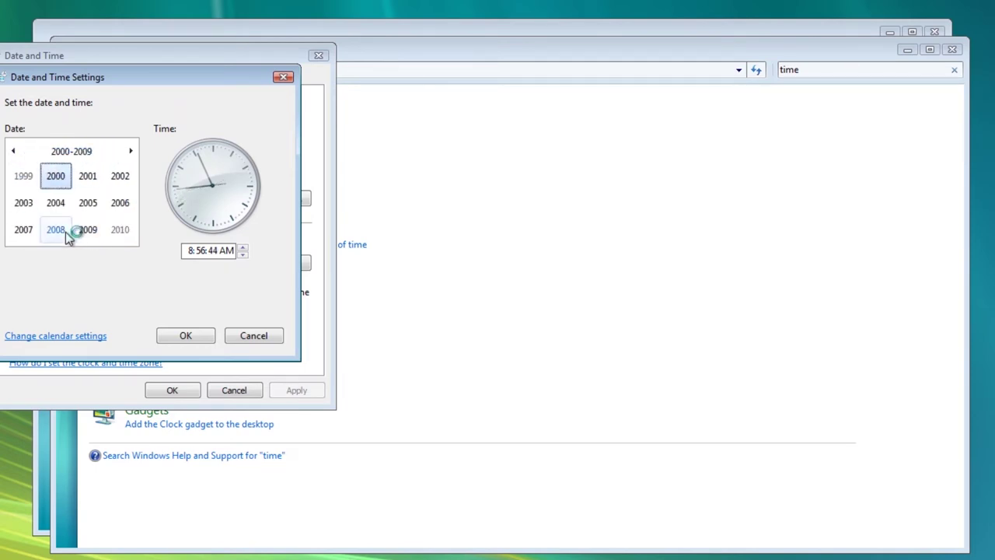
left_click(55, 230)
left_click(55, 229)
left_click(76, 182)
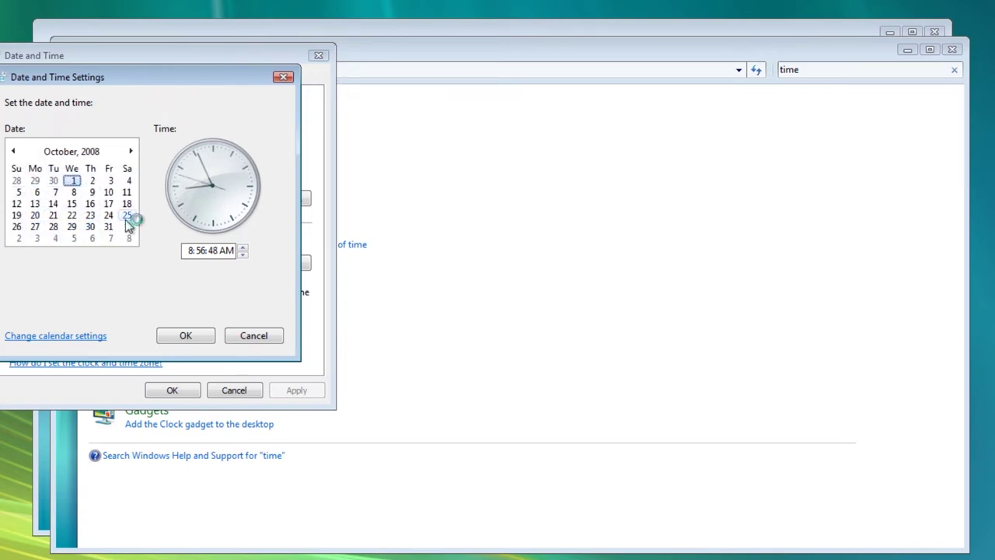
double_click(132, 151)
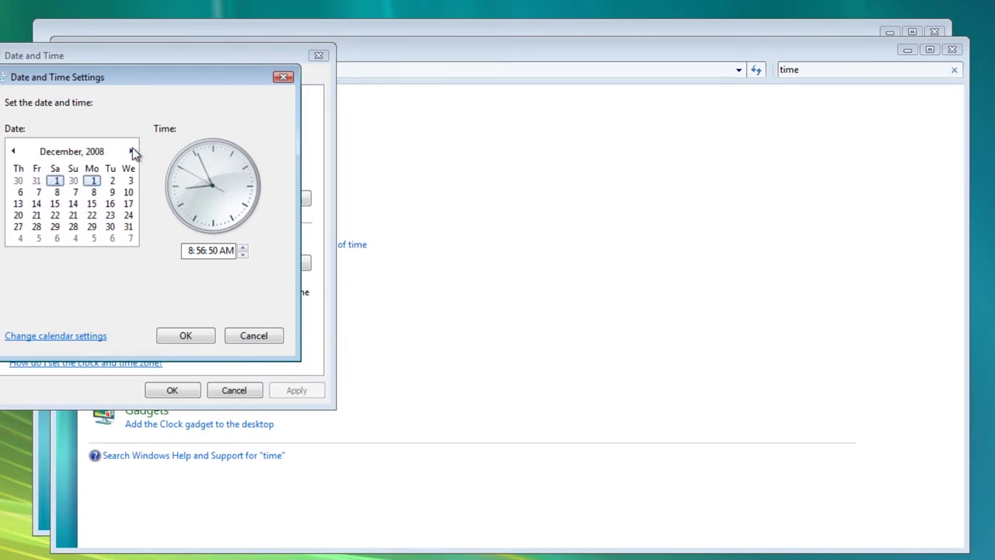
left_click(91, 204)
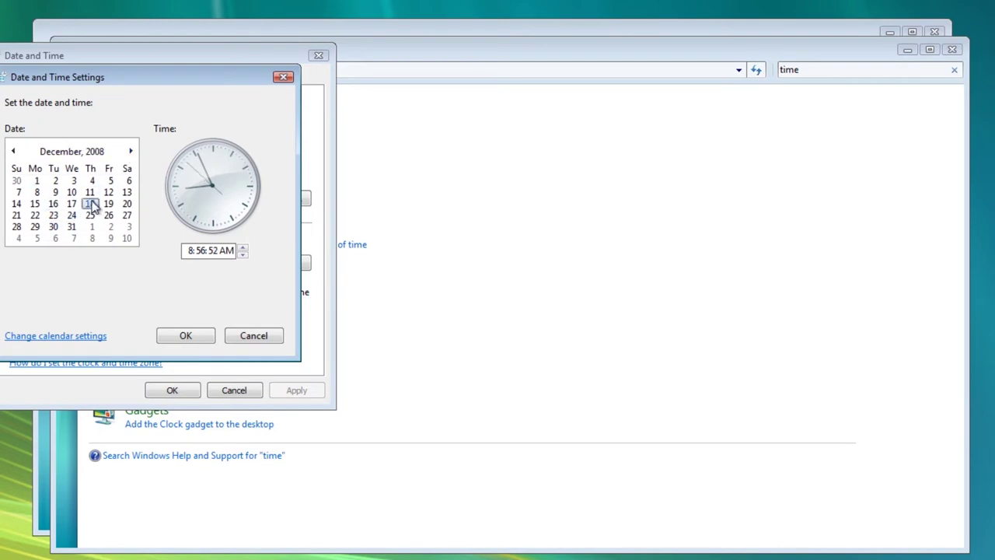
left_click(186, 335)
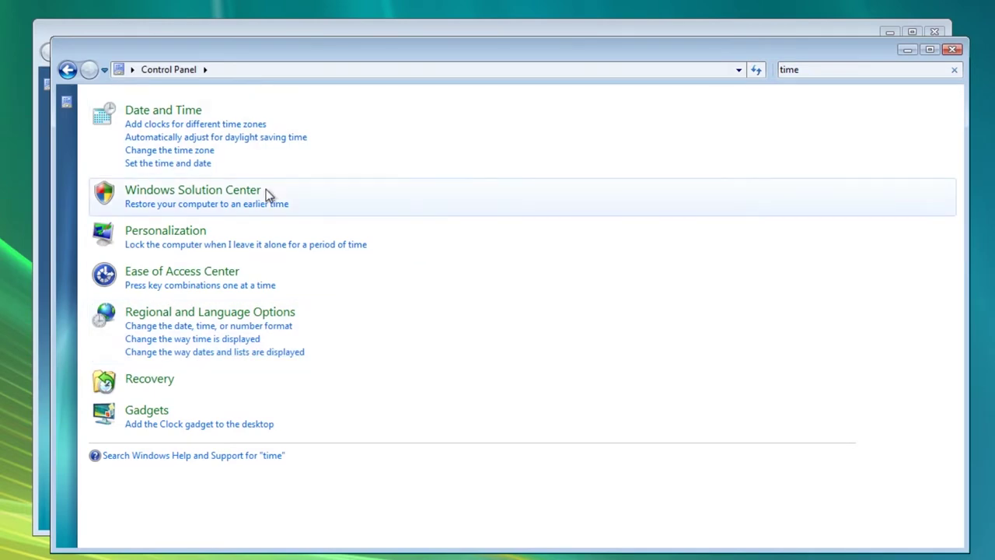
Expand and collapse the Security and Maintenance sections in Windows Solution Center, then close the window.
left_click_drag(241, 59, 694, 140)
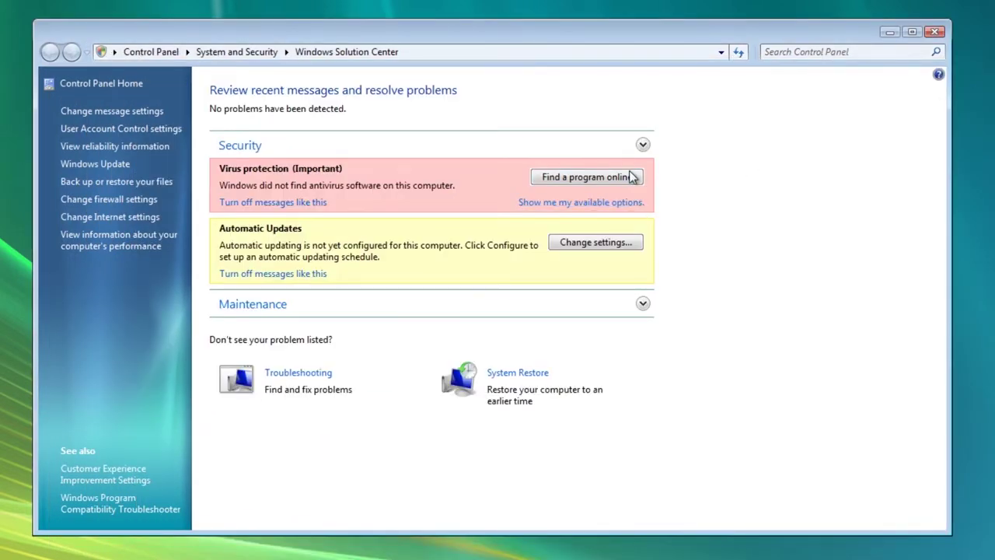
left_click(643, 145)
left_click(643, 84)
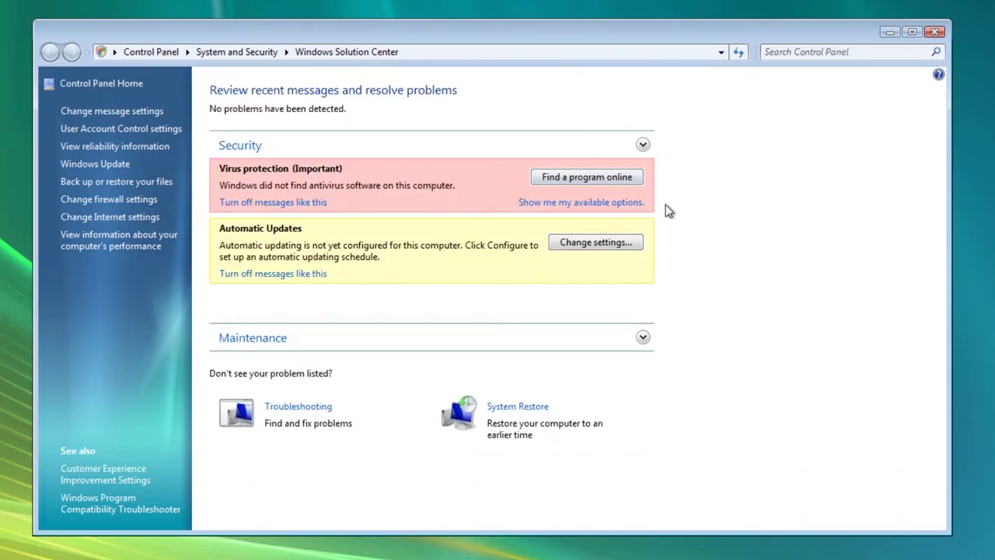
left_click(643, 303)
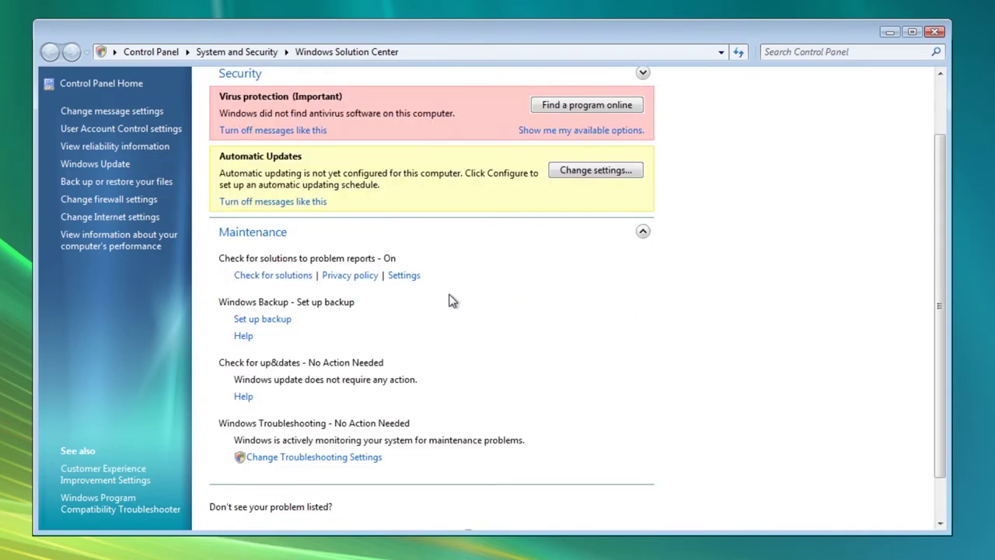
scroll(466, 315, "up", 2)
left_click(645, 278)
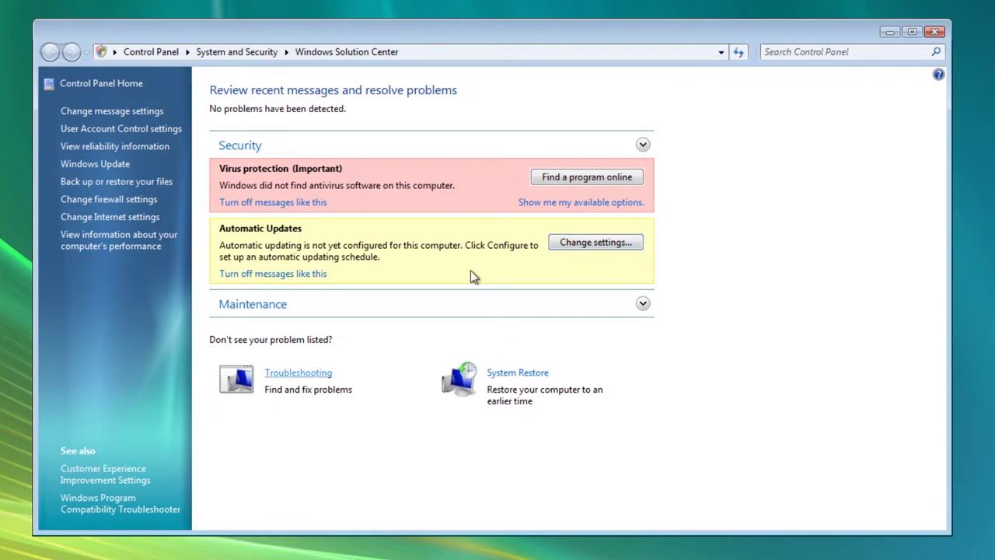
left_click(937, 33)
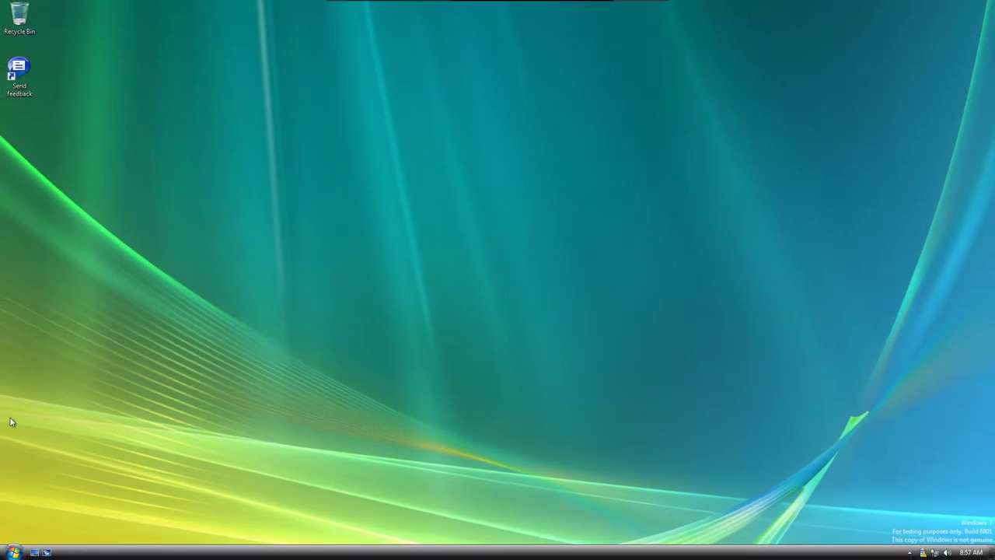
In Personalization, try the Light Auras, Windows 7 and Landscape themes, ending on Light Auras.
left_click(14, 553)
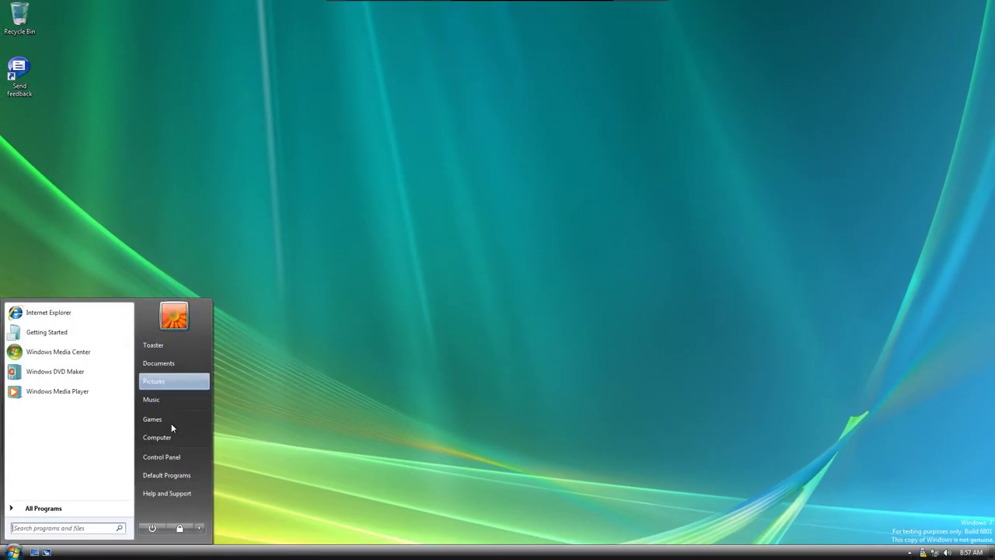
left_click(176, 459)
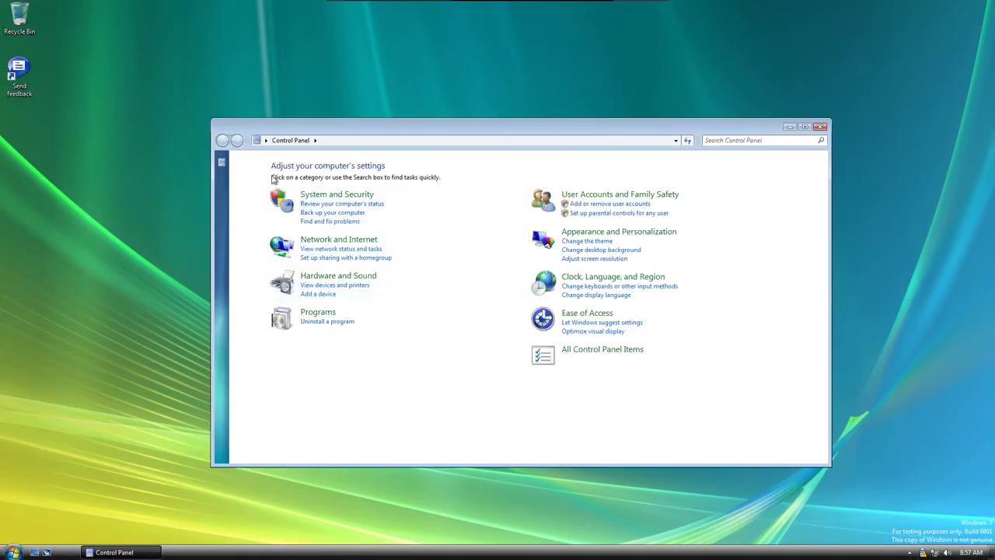
left_click(585, 232)
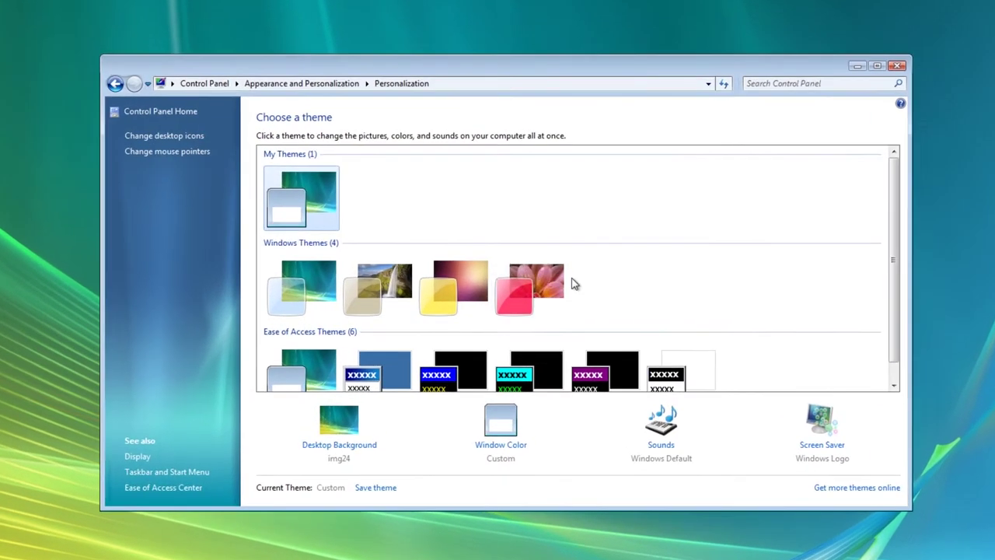
left_click(481, 292)
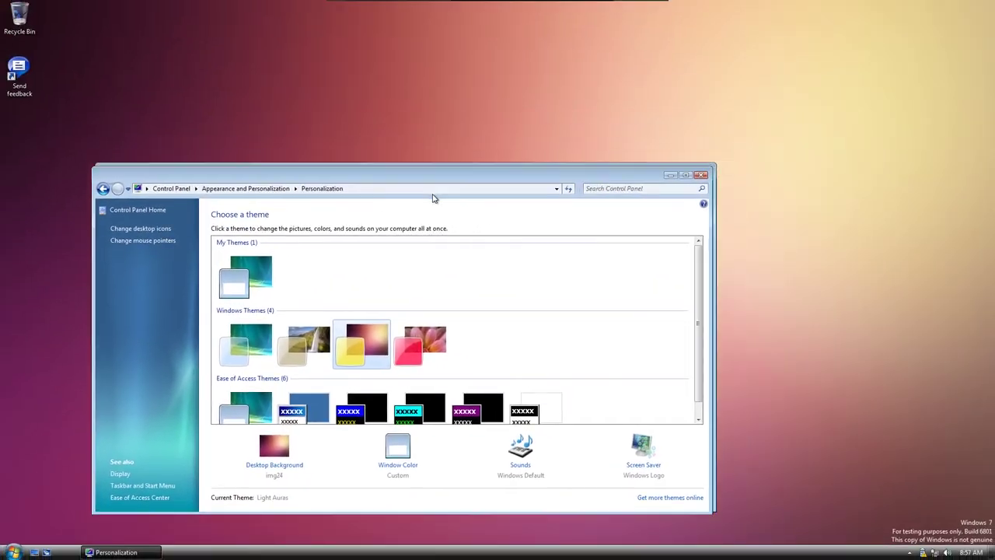
left_click_drag(451, 169, 545, 78)
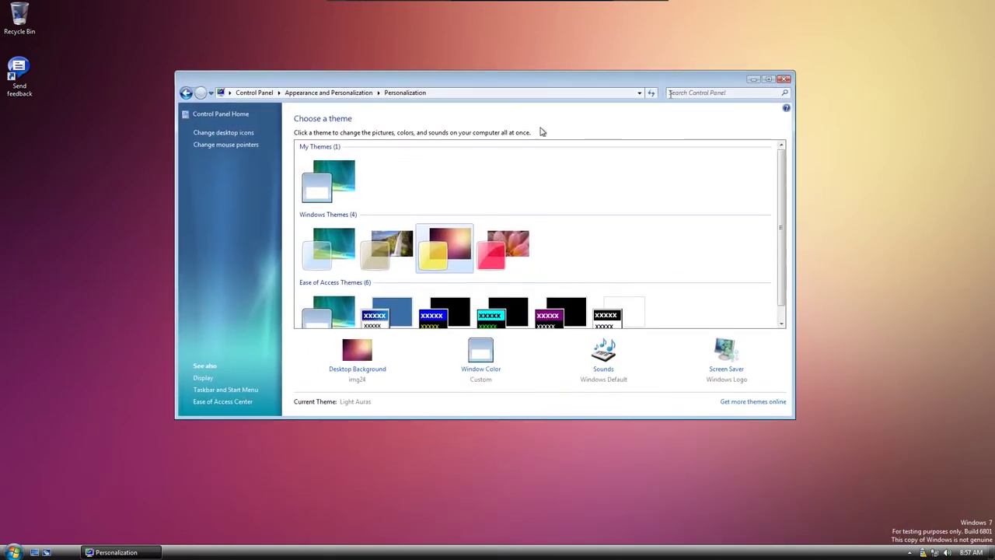
left_click(302, 246)
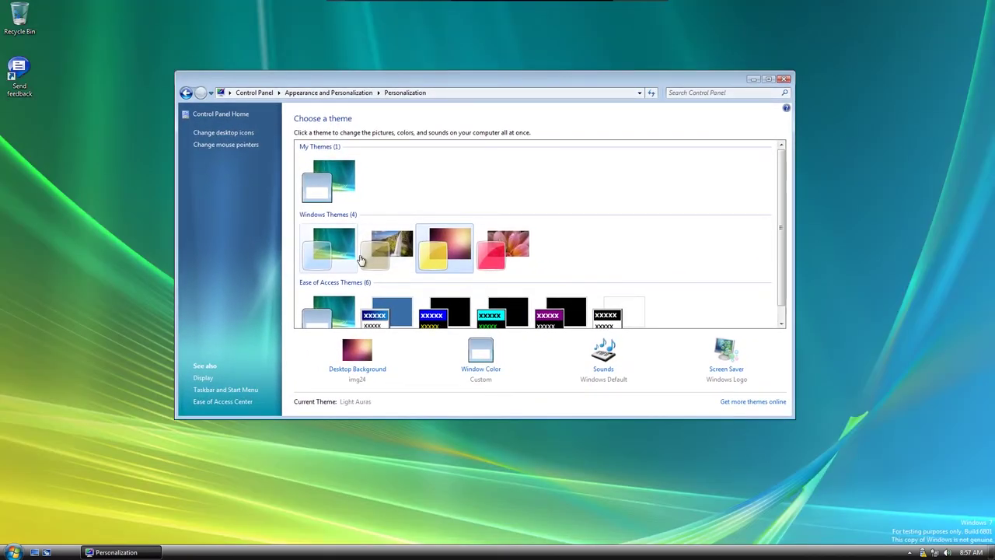
left_click(389, 239)
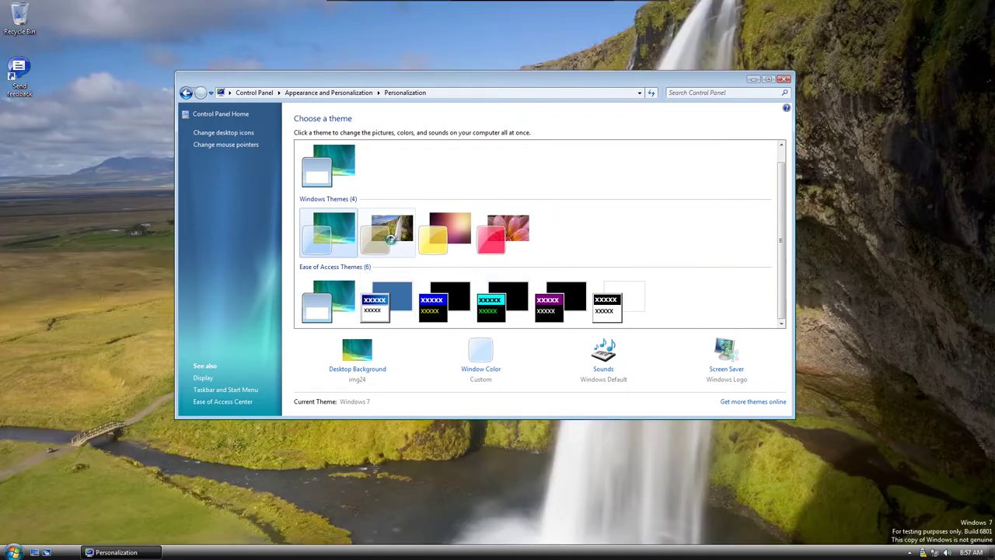
left_click(465, 269)
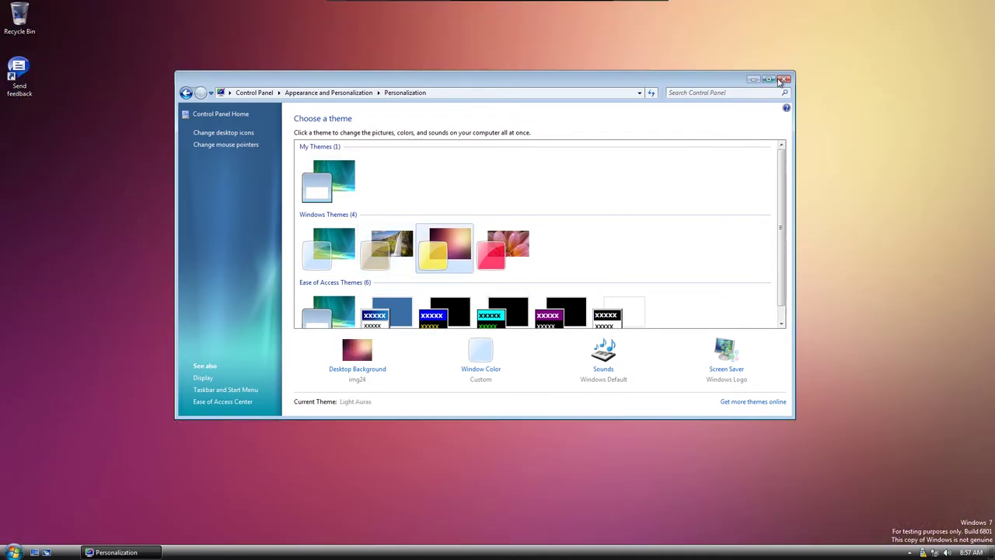
Keep the Windows Default sound scheme and browse the Asterisk through Critical Stop events.
left_click(620, 370)
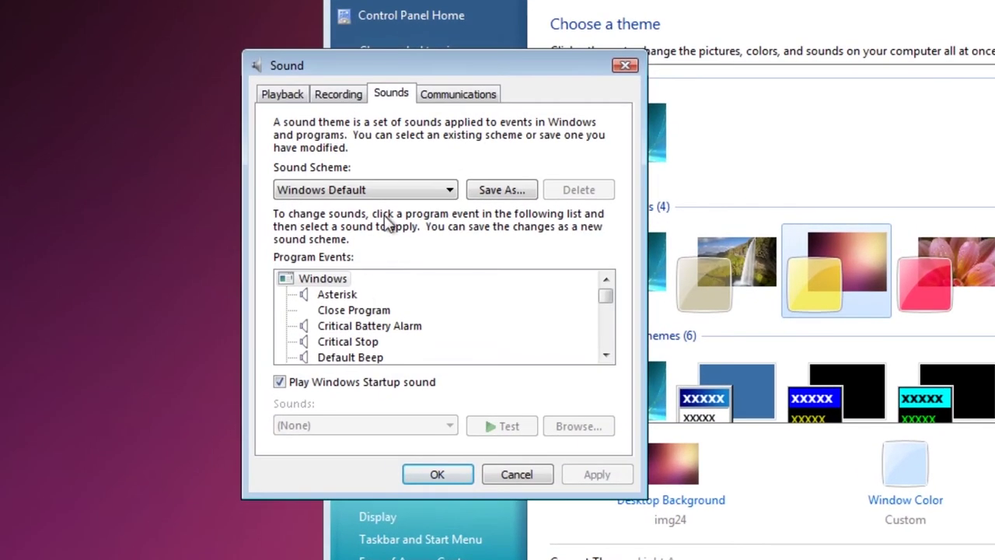
left_click(385, 193)
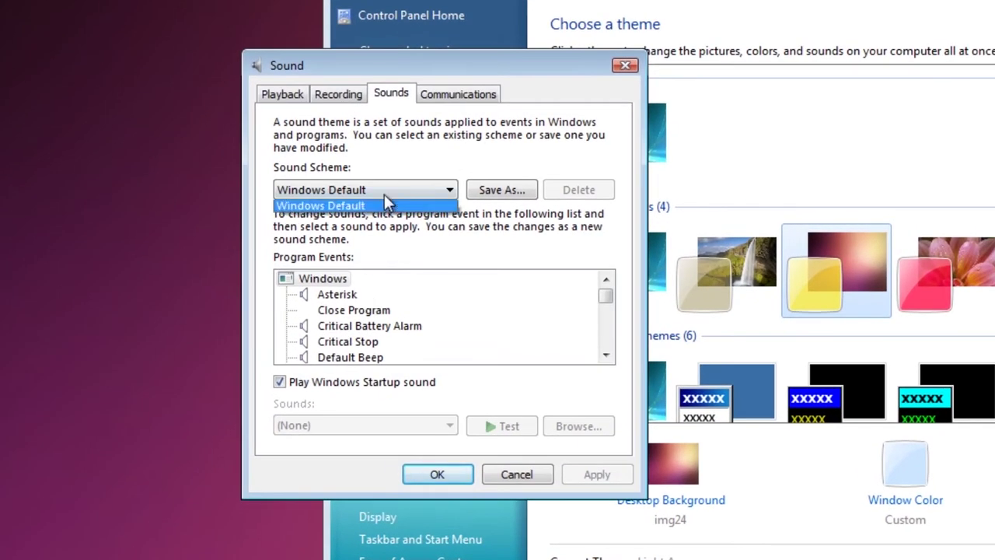
left_click(401, 285)
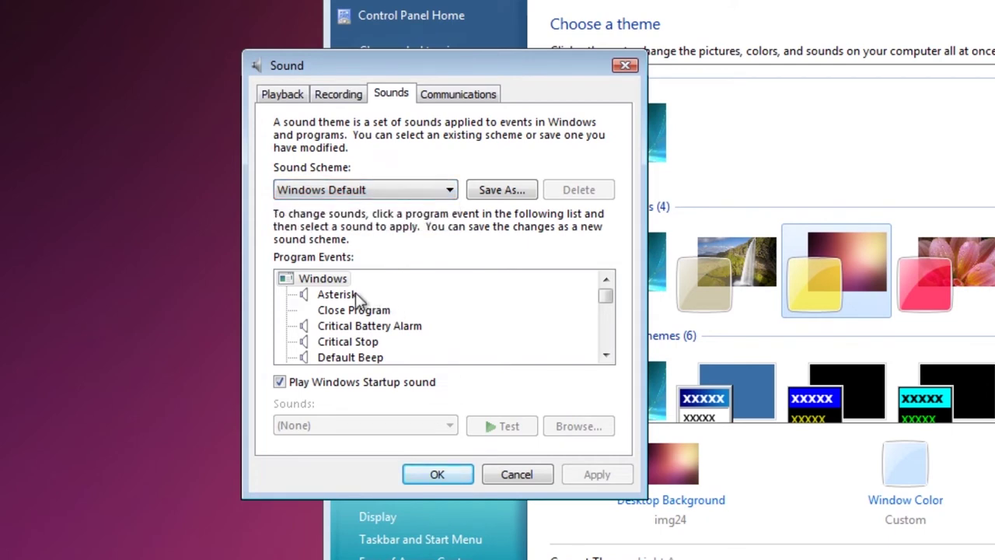
left_click(362, 294)
left_click(364, 311)
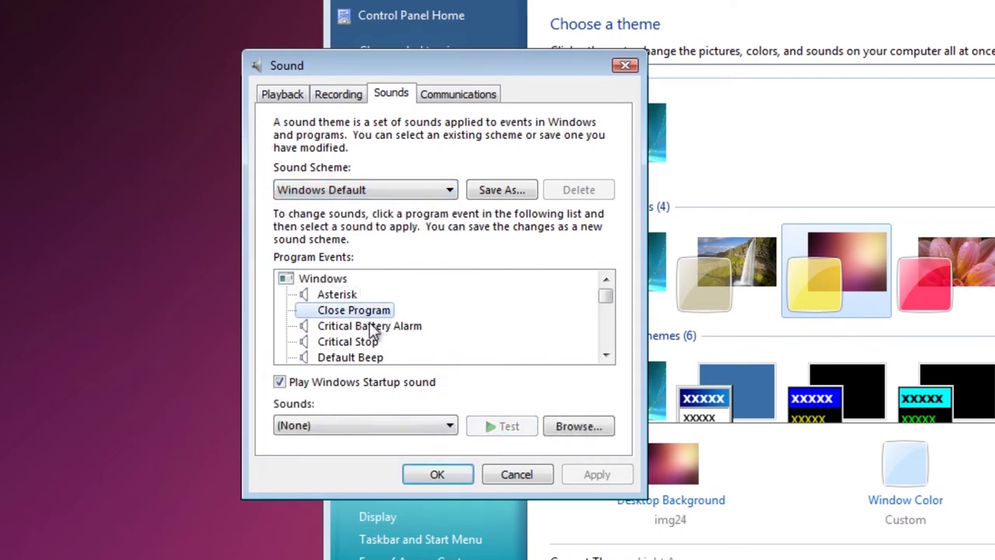
left_click(374, 326)
left_click(373, 343)
left_click(605, 356)
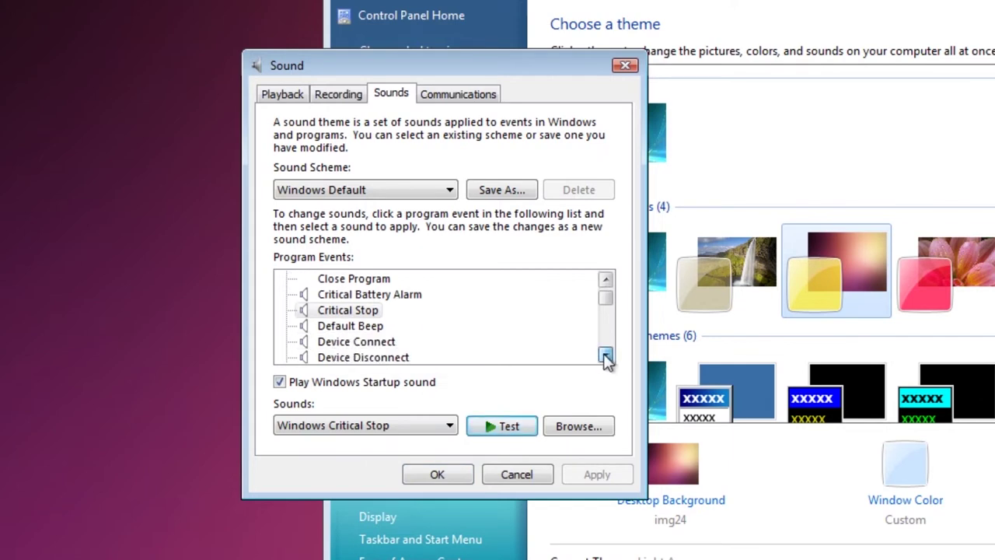
left_click(606, 356)
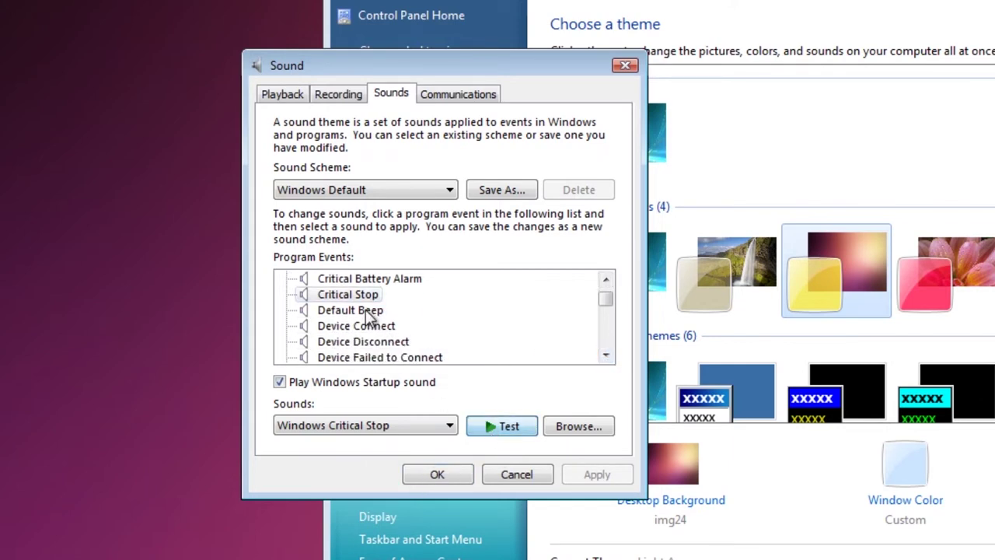
Preview the Default Beep, Device Connect and Misrecognition event sounds.
left_click(365, 310)
left_click(502, 429)
left_click(366, 326)
left_click(482, 426)
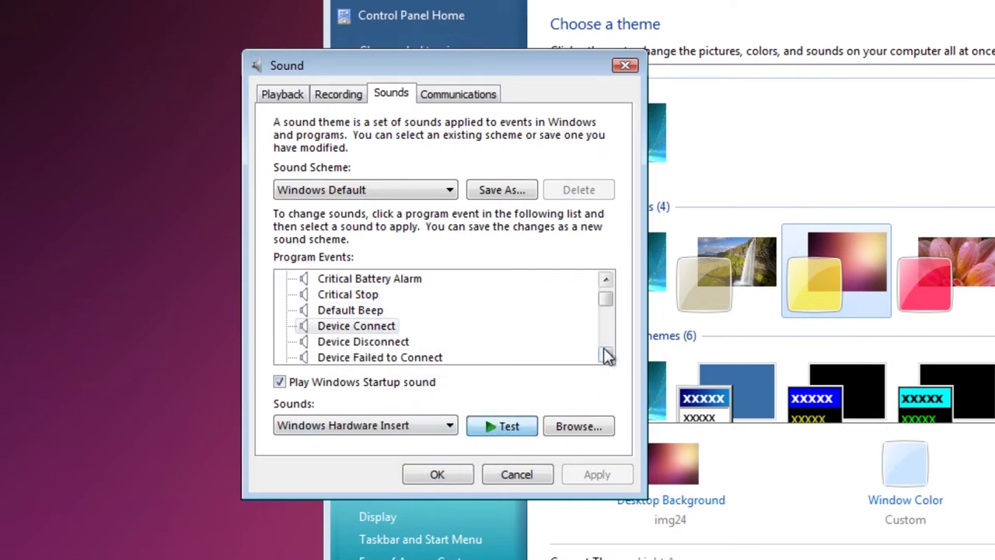
scroll(607, 354, "down", 2)
scroll(611, 350, "up", 1)
scroll(610, 350, "down", 10)
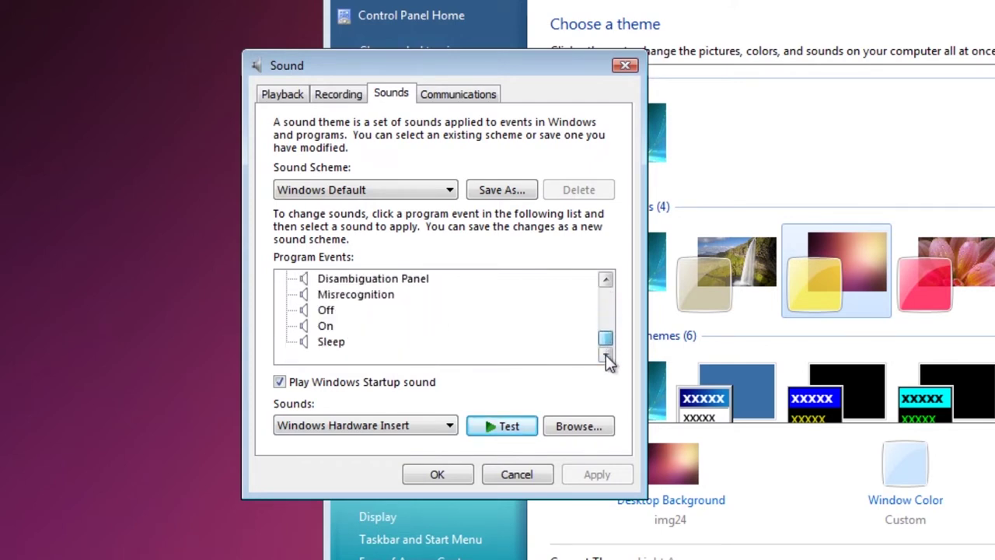
left_click(346, 327)
left_click(342, 295)
left_click(475, 426)
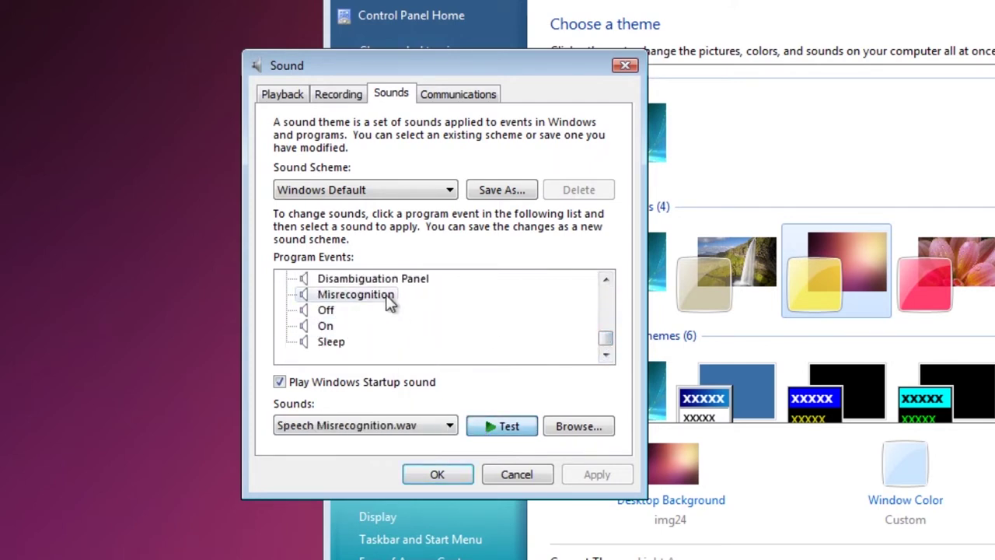
Preview the Fax sent and Fax error sounds, then accept the sound settings.
scroll(607, 287, "up", 4)
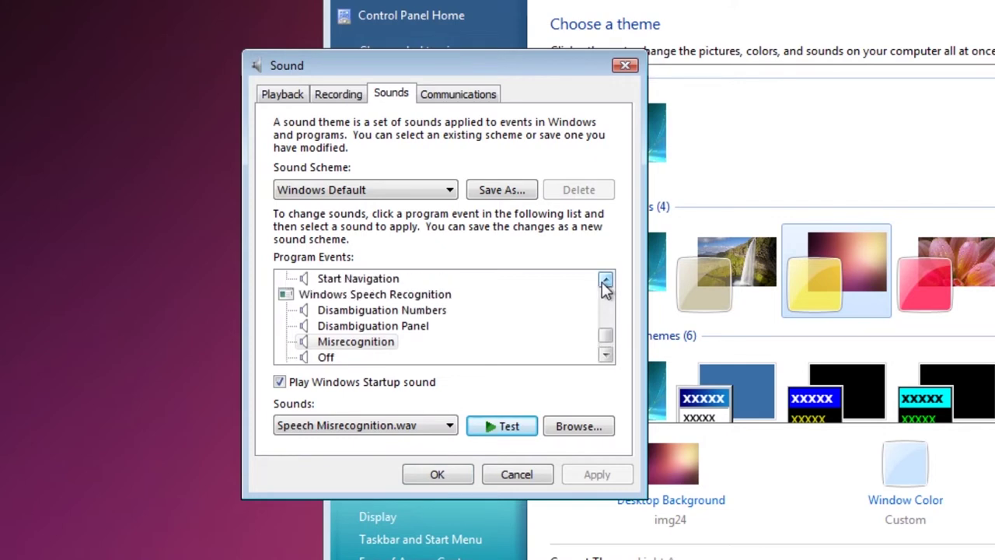
left_click(338, 326)
left_click(504, 426)
left_click(353, 310)
left_click(342, 326)
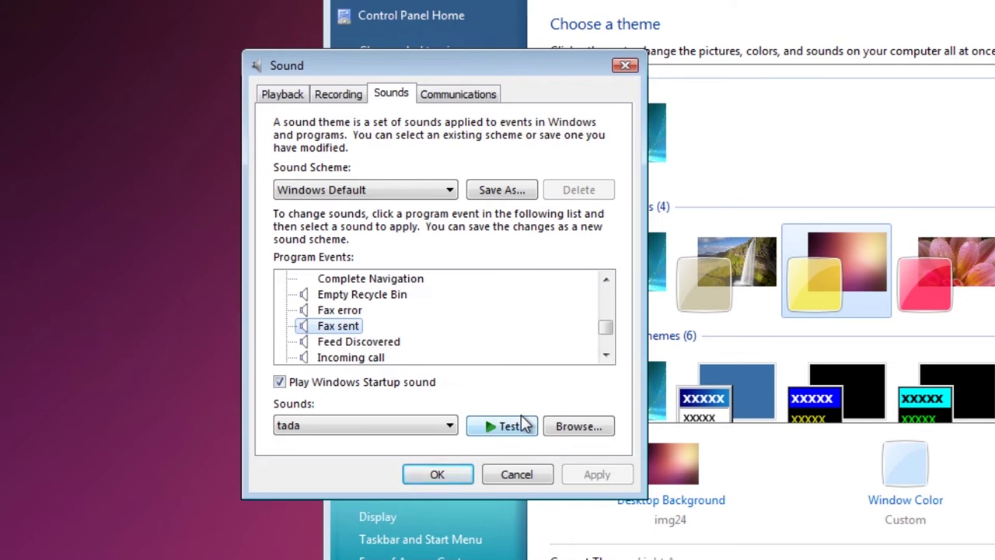
left_click(526, 427)
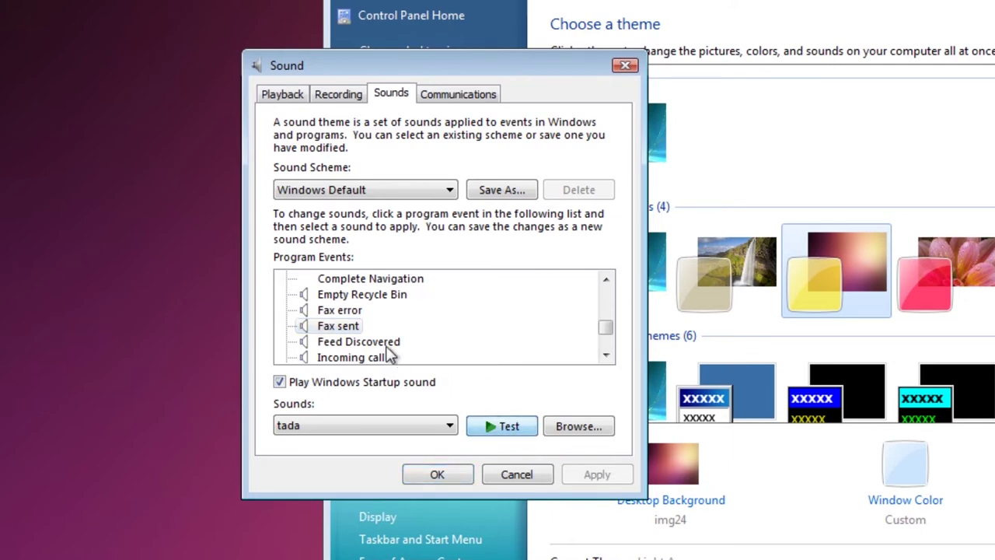
left_click(360, 311)
left_click(507, 428)
left_click(437, 475)
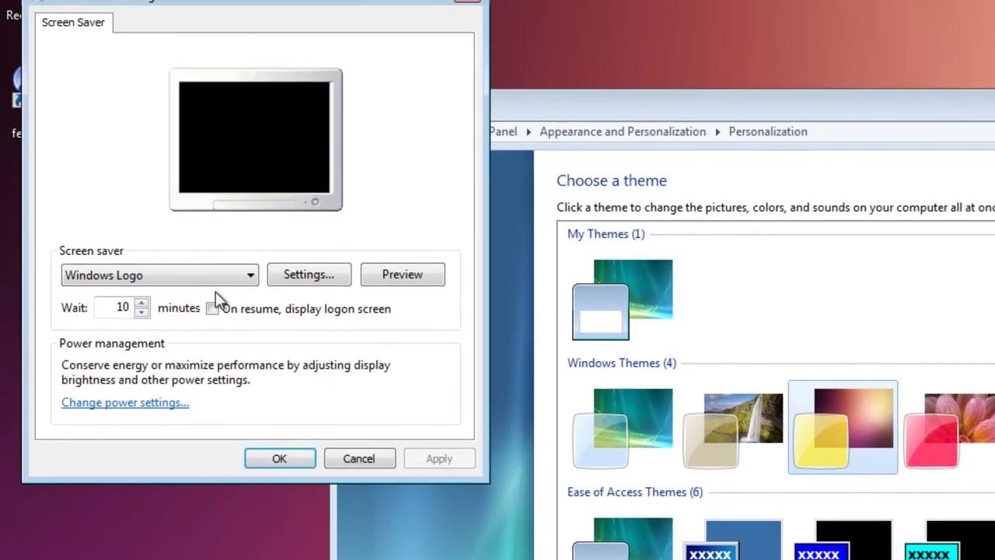
Set the screen saver to Blank, preview it, and apply the setting.
left_click(229, 316)
left_click(186, 365)
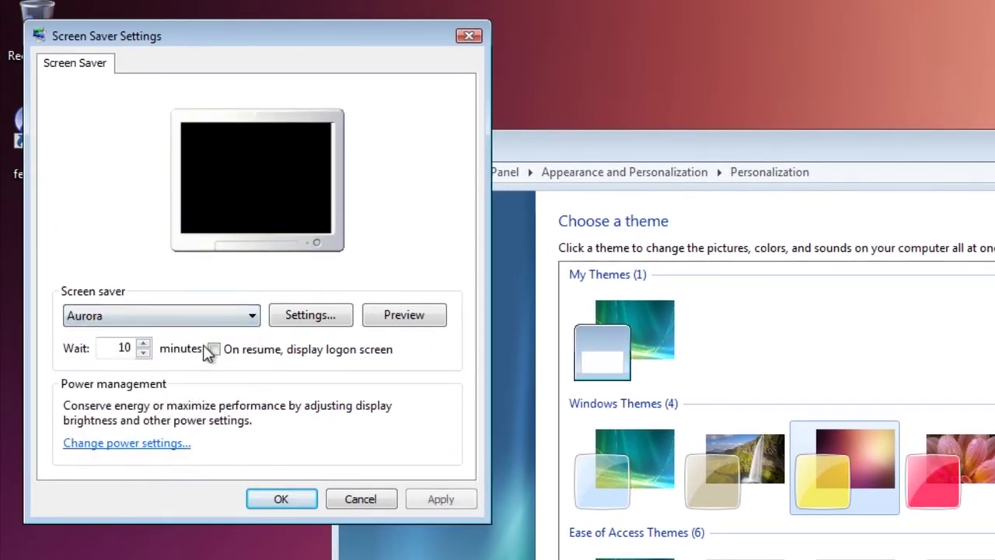
left_click(190, 319)
left_click(124, 383)
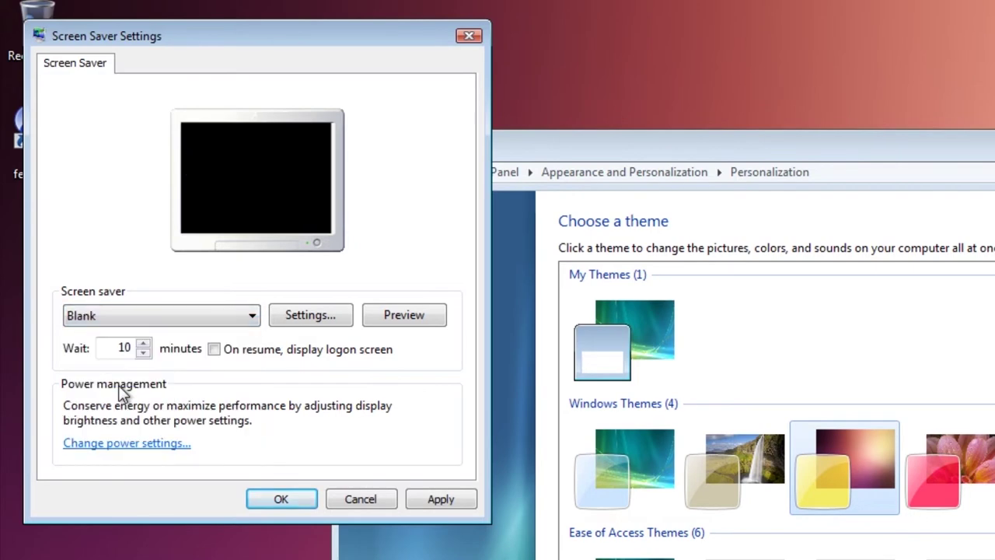
left_click(416, 317)
left_click(414, 500)
left_click(311, 506)
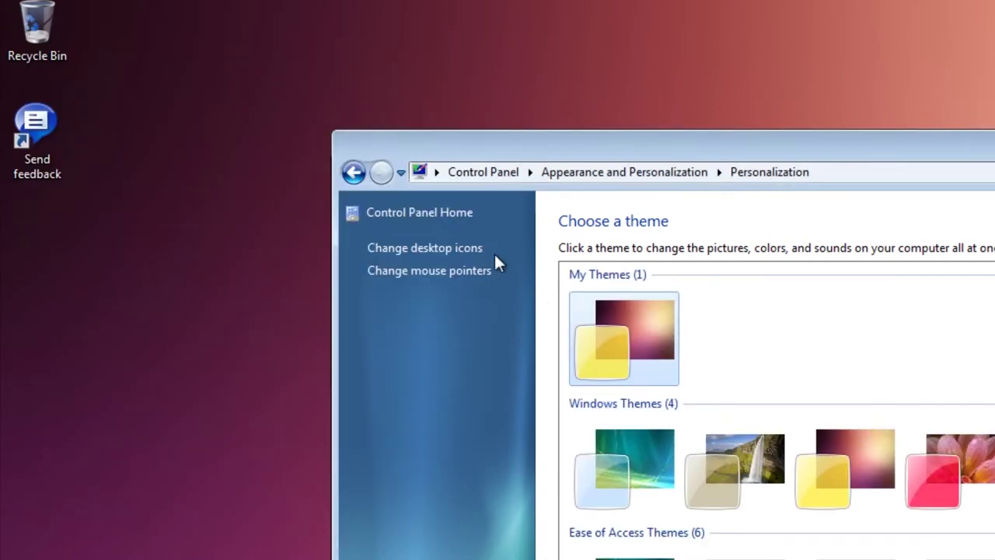
Look through the mouse pointer schemes and close Mouse Properties without changes.
left_click(465, 278)
left_click(311, 148)
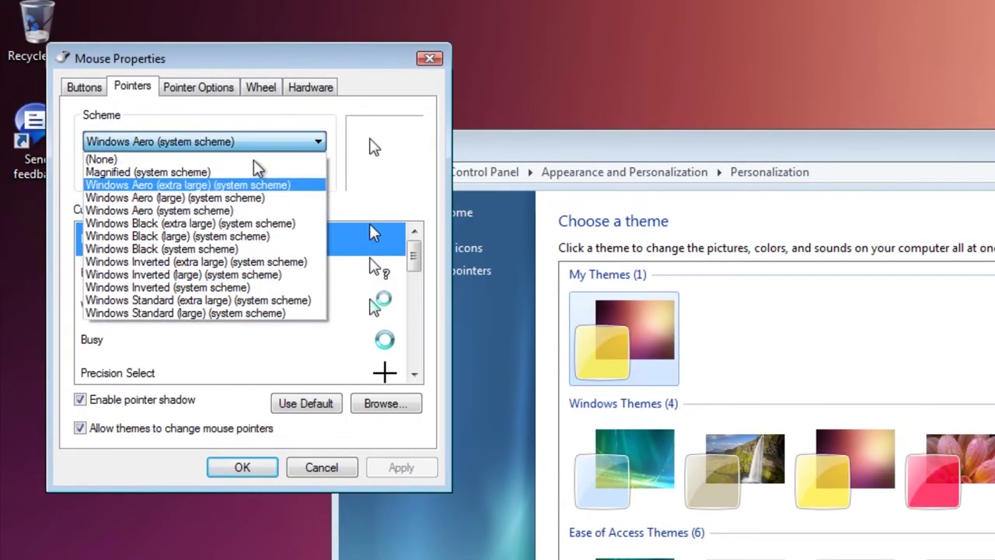
left_click(414, 62)
left_click(429, 58)
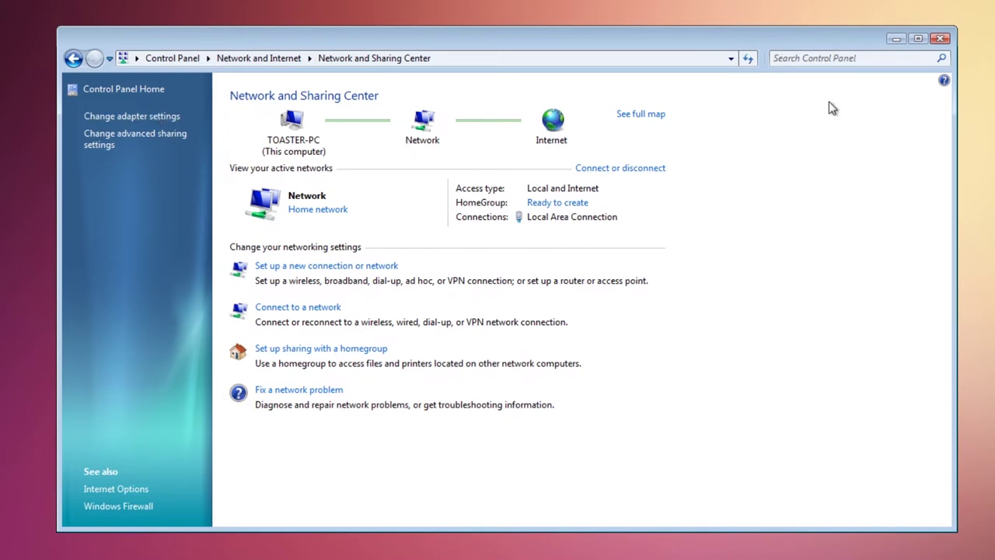
View the full network map, dismiss the promiscuous-mode hint, and place BlueBadge on the desktop.
left_click(638, 114)
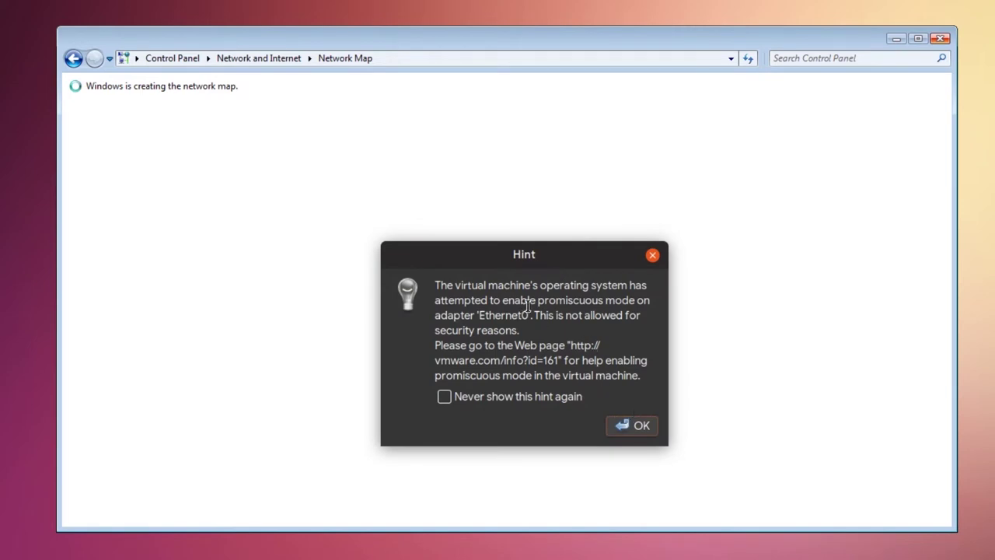
left_click(633, 425)
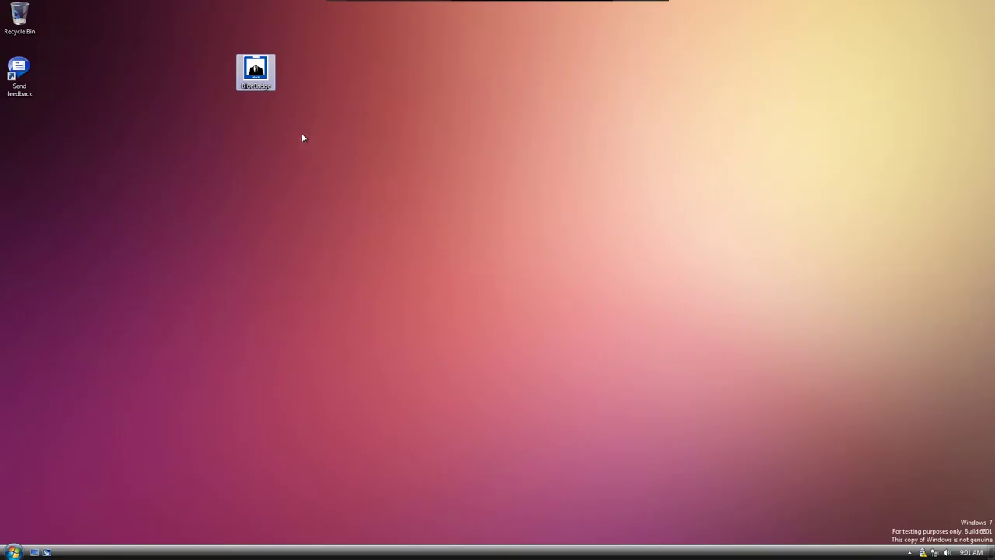
left_click_drag(259, 84, 44, 155)
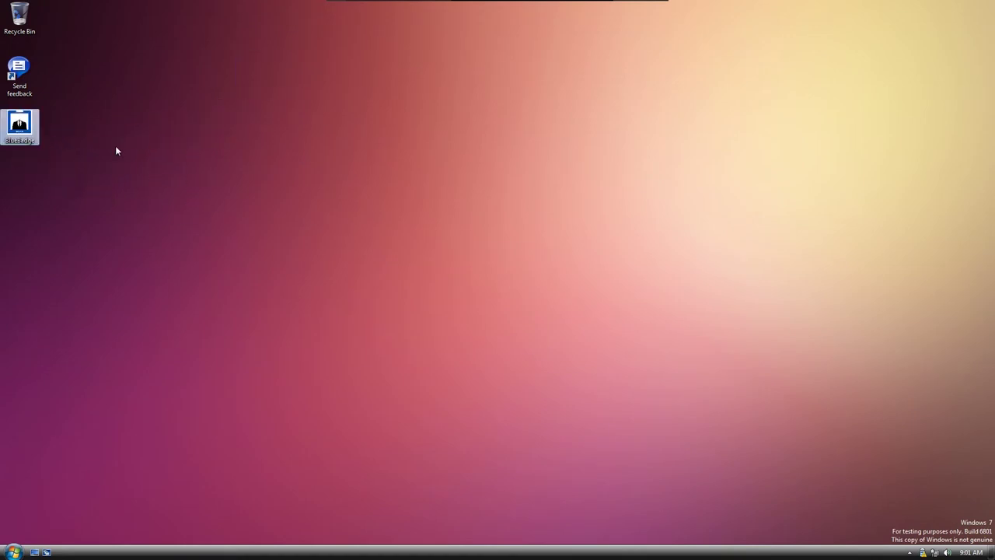
Deselect the desktop icons by dragging across empty desktop space.
left_click_drag(84, 194, 47, 150)
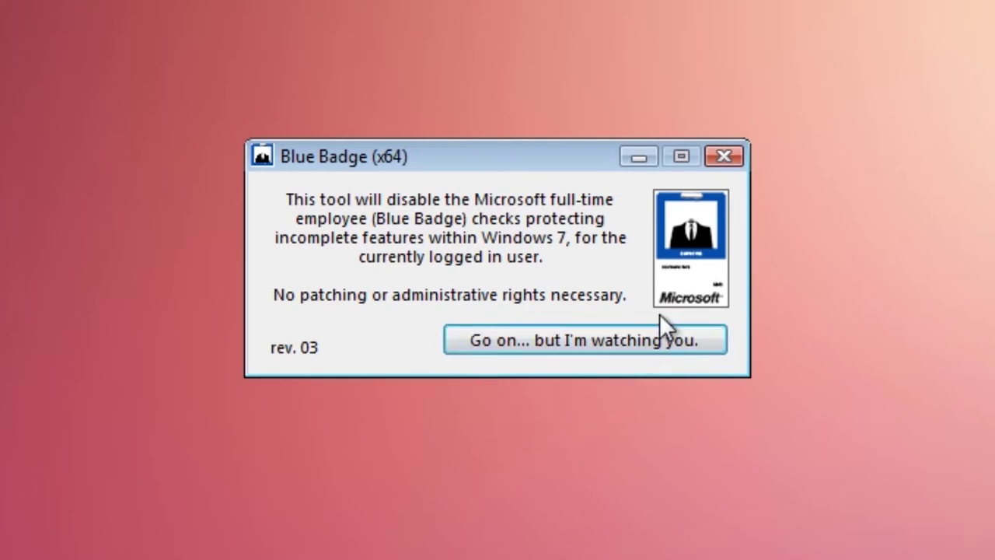
Apply the Blue Badge patch, move its completion message aside, and restart Windows.
left_click(679, 340)
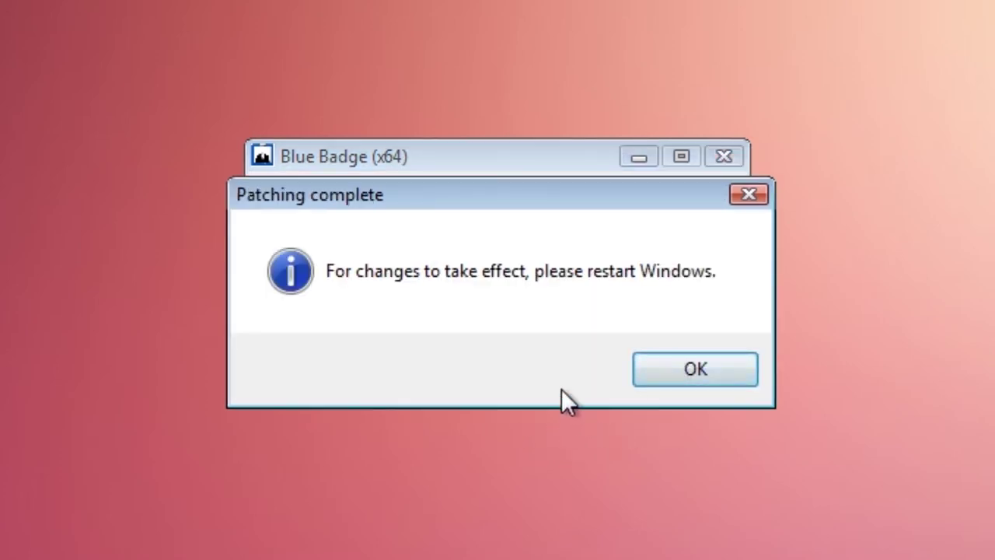
left_click_drag(466, 198, 558, 421)
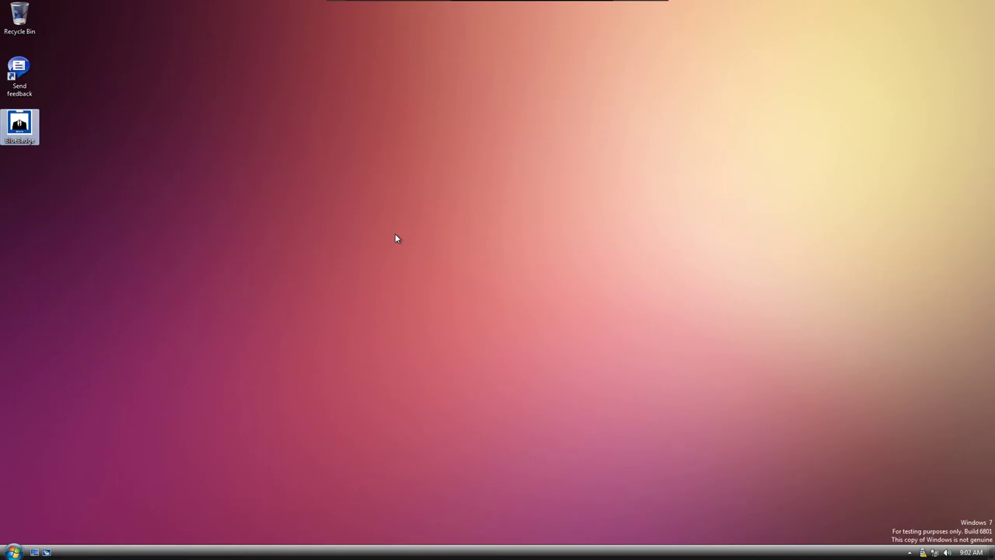
left_click(14, 552)
left_click(202, 528)
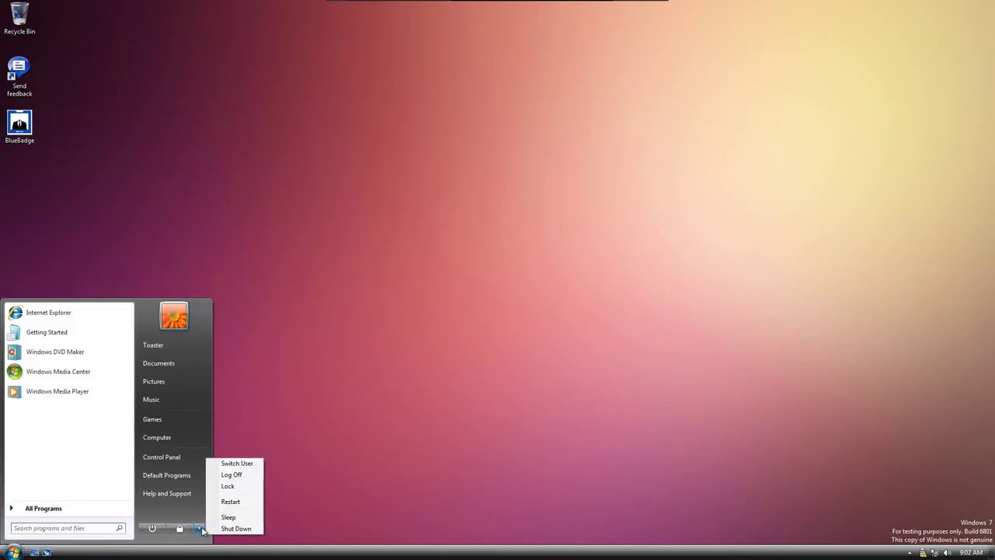
left_click(227, 503)
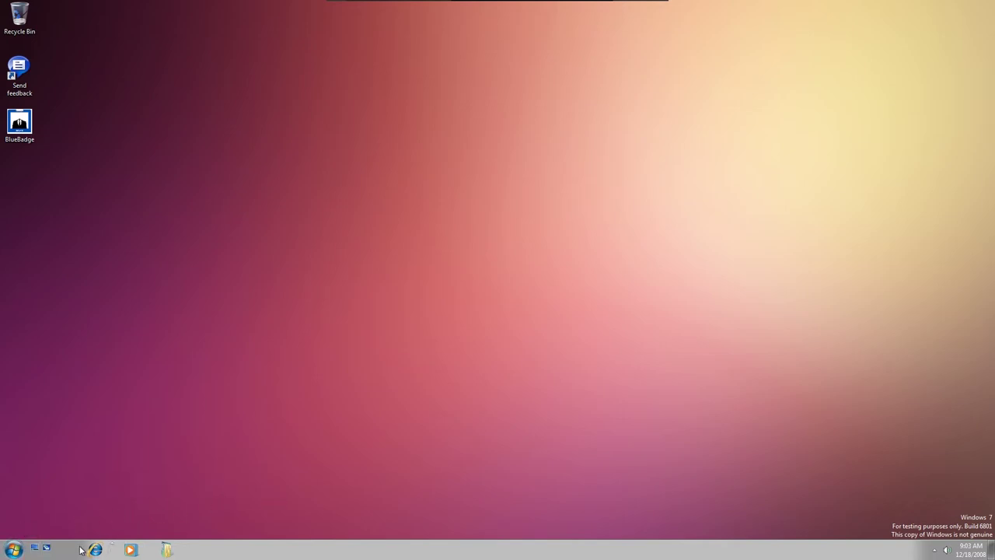
Show the Internet Explorer and Windows Media Player jump lists, then dismiss them.
right_click(113, 551)
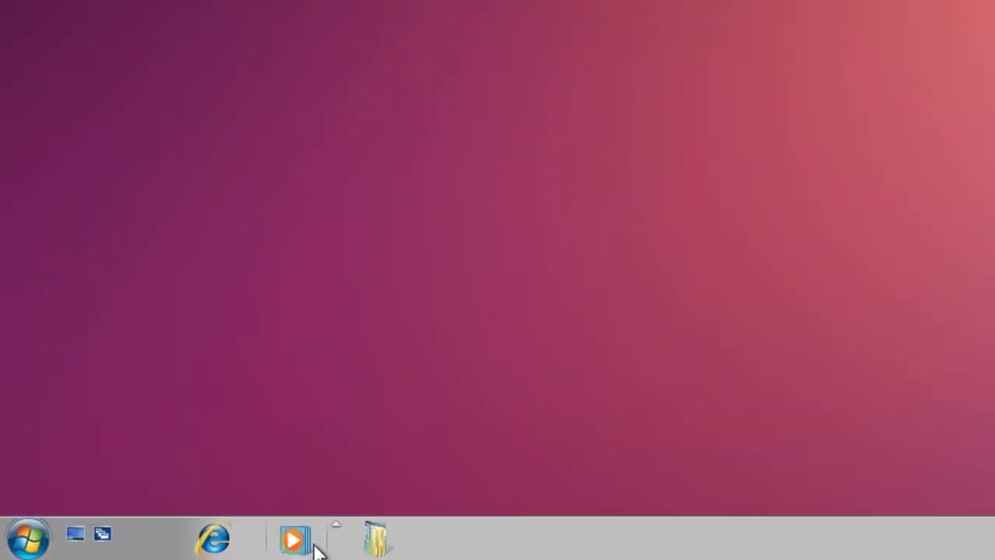
right_click(340, 545)
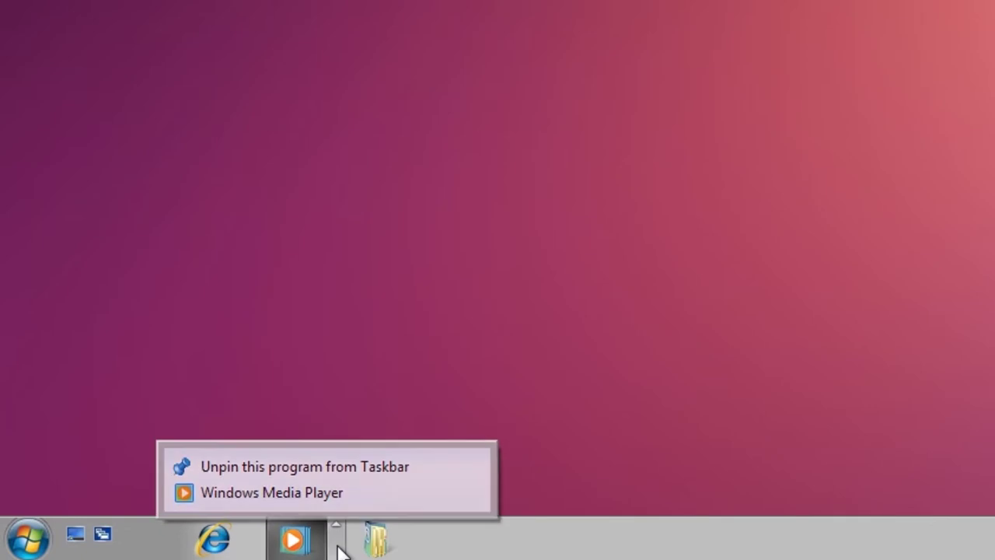
left_click(333, 486)
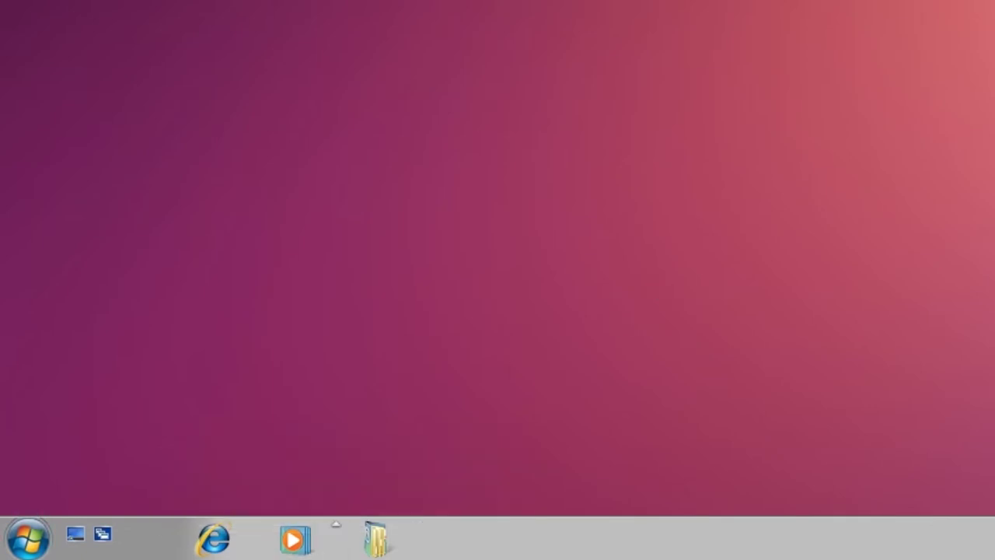
Open and close the Start menu, then check the hidden tray icons and volume level.
left_click(11, 547)
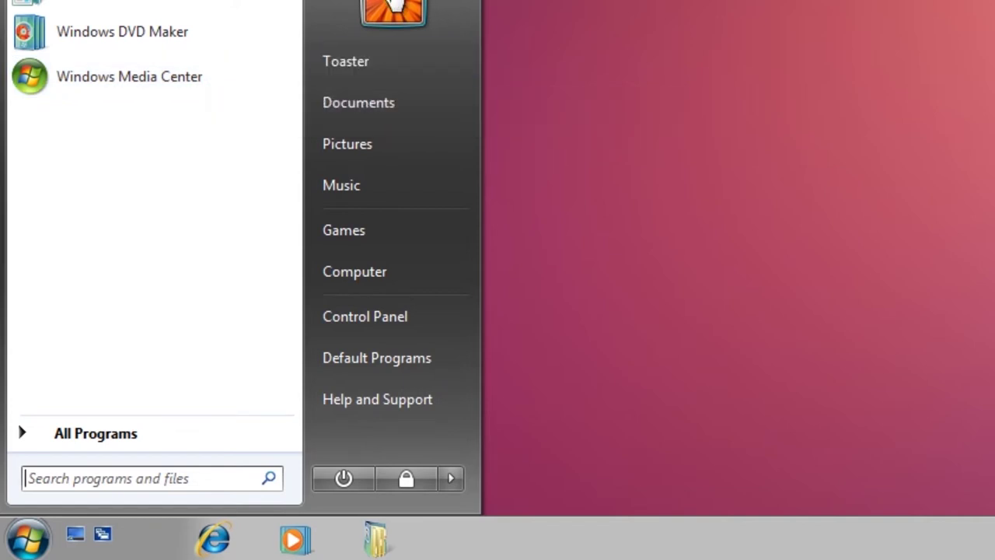
left_click(609, 18)
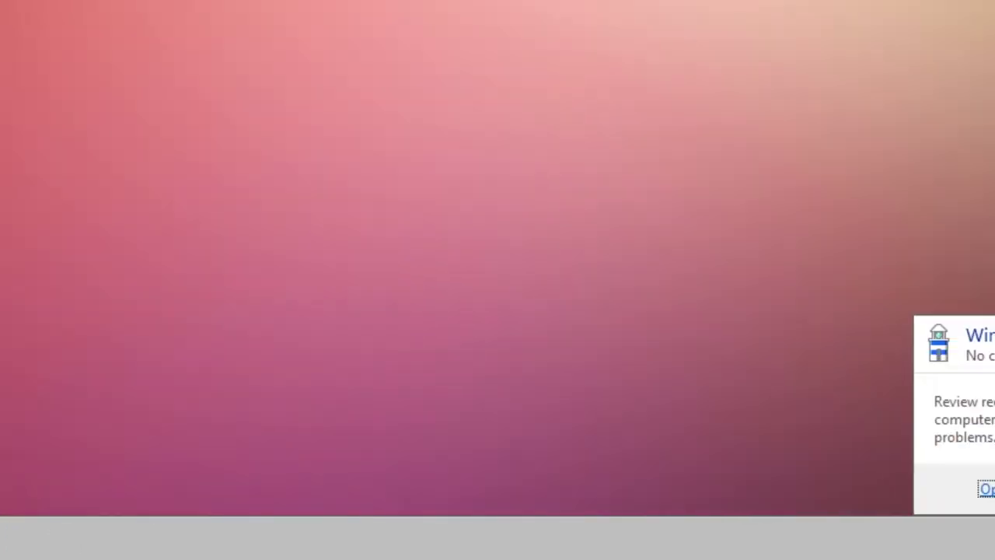
left_click(801, 539)
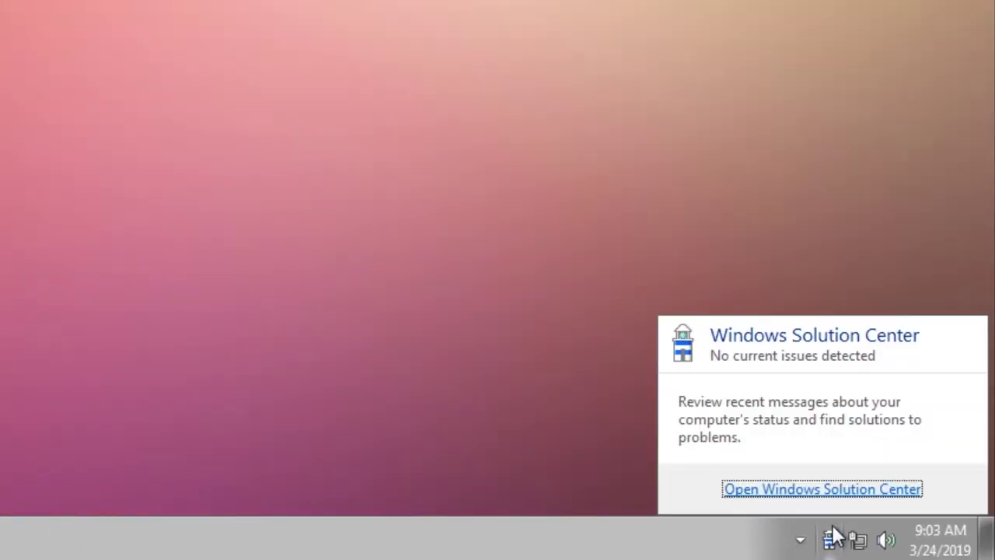
left_click(886, 539)
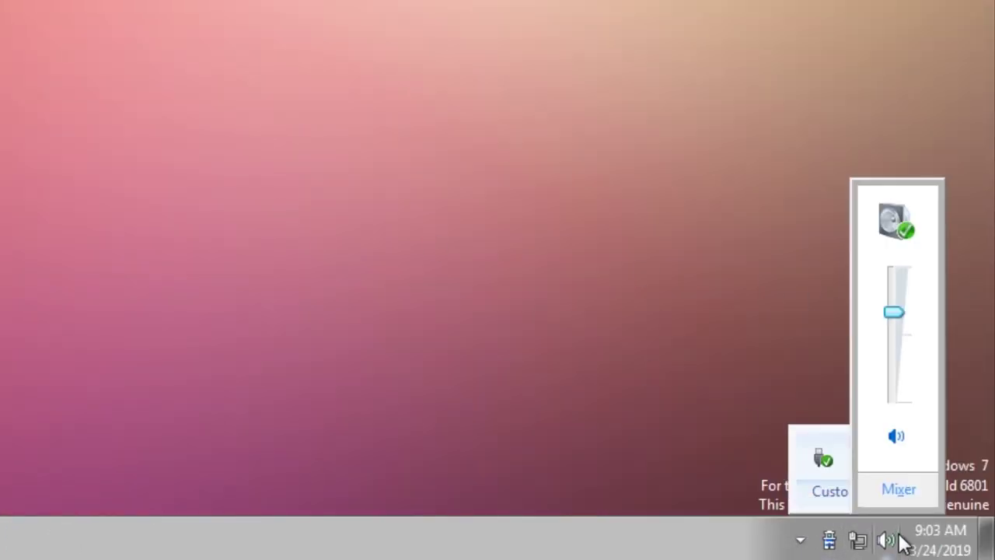
left_click(716, 187)
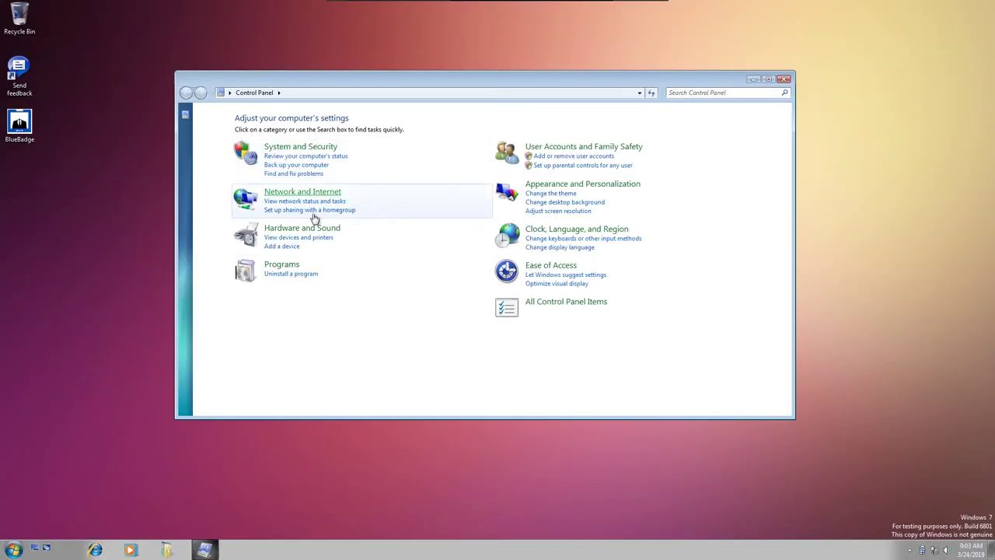
Apply the Windows 7 theme from Personalization's theme chooser.
left_click(552, 184)
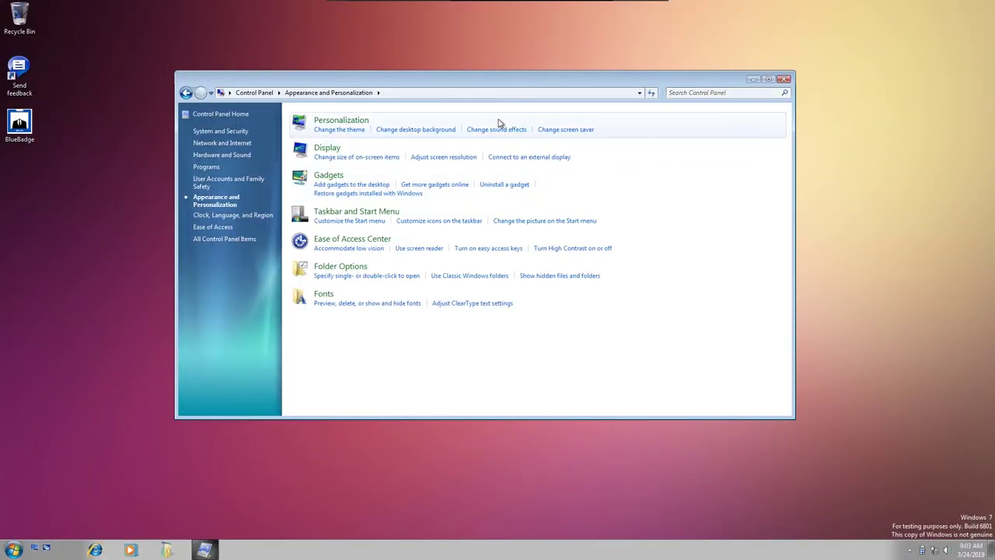
left_click(348, 175)
left_click(327, 292)
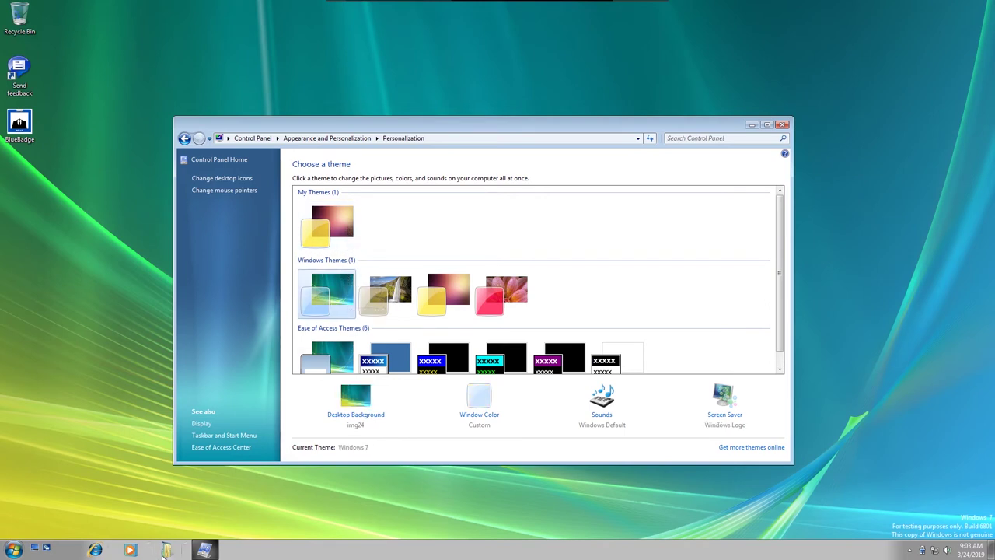
Try the Windows Classic theme, switch back to Windows 7, and close Personalization.
scroll(540, 292, "down", 1)
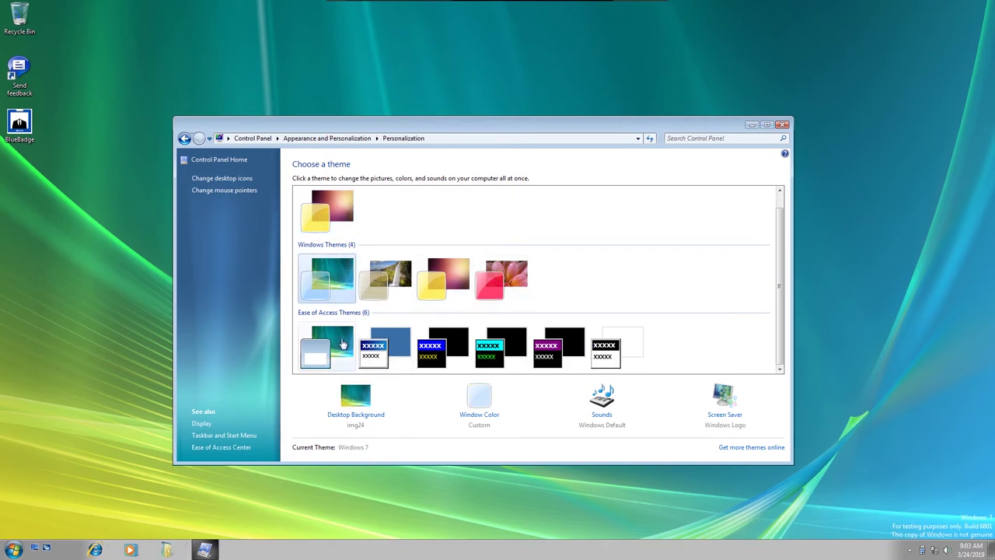
left_click(385, 345)
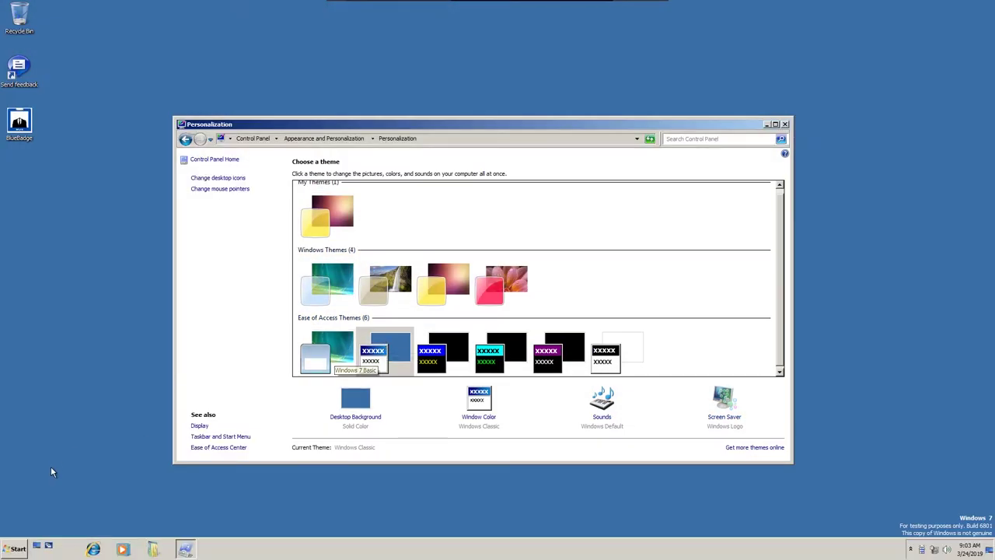
left_click(23, 547)
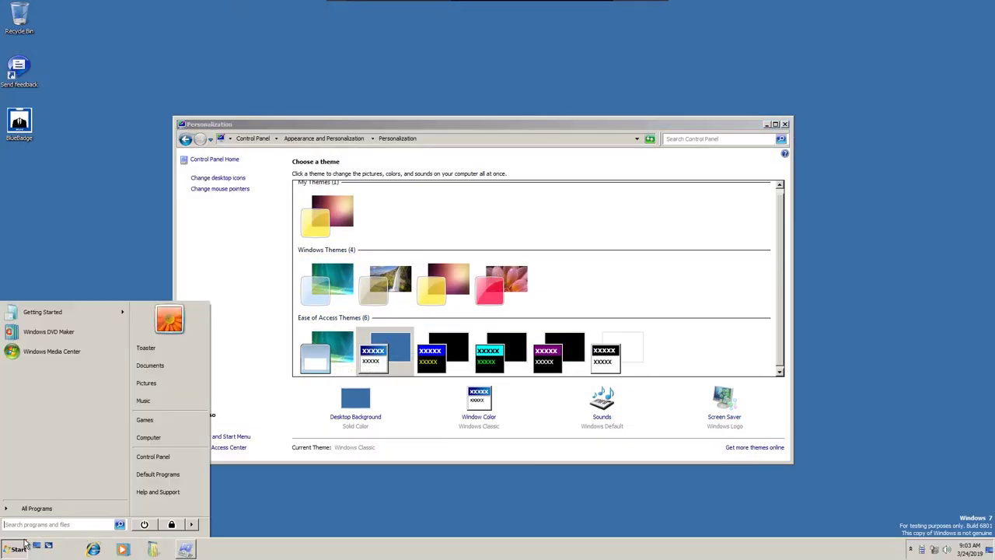
left_click(78, 217)
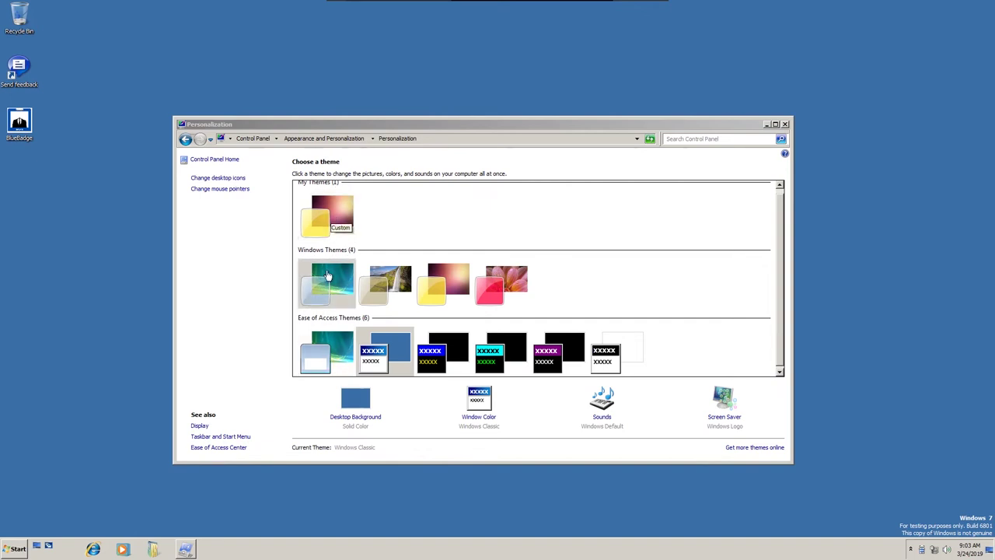
left_click(327, 276)
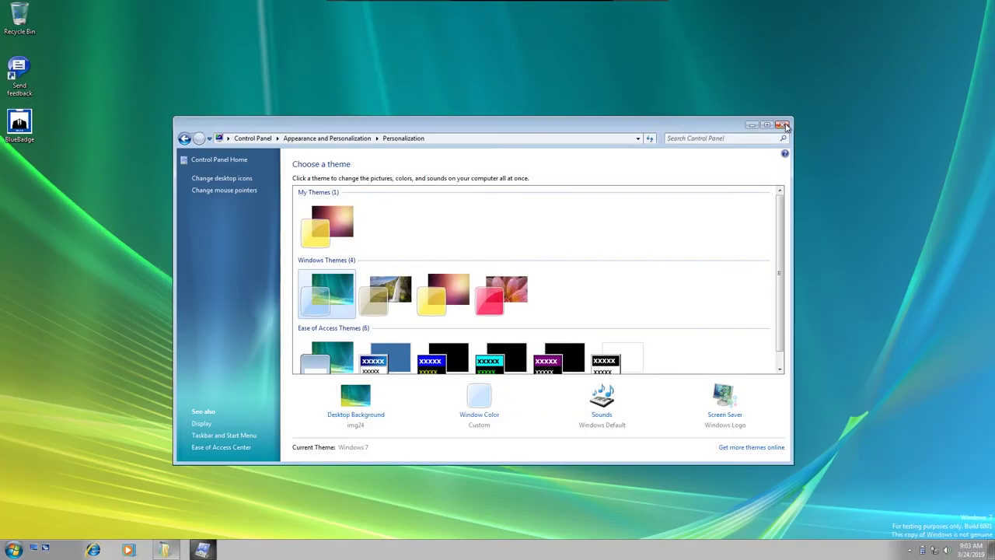
left_click(784, 124)
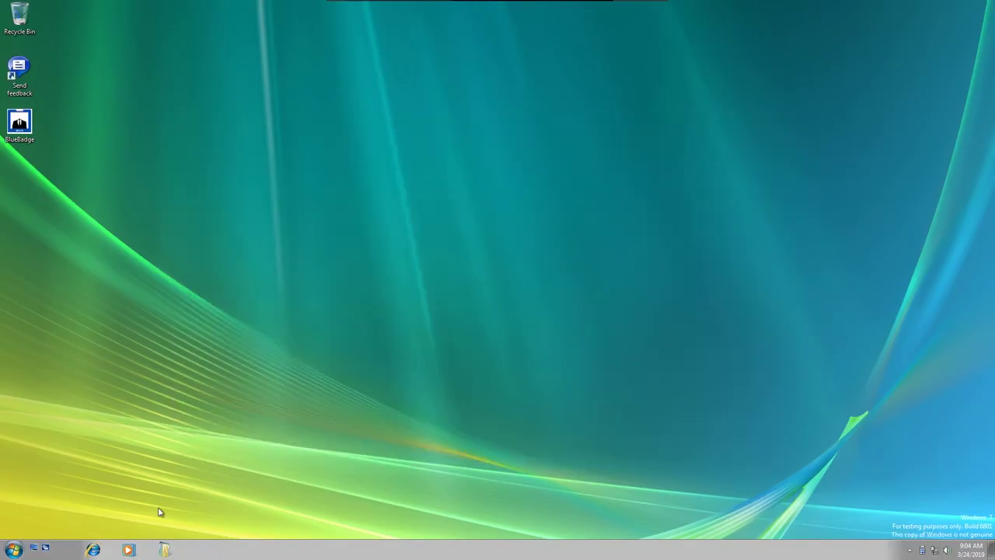
Show Windows Media Player's jump list, then open Taskbar and Start Menu Properties and peek at the desktop.
right_click(151, 550)
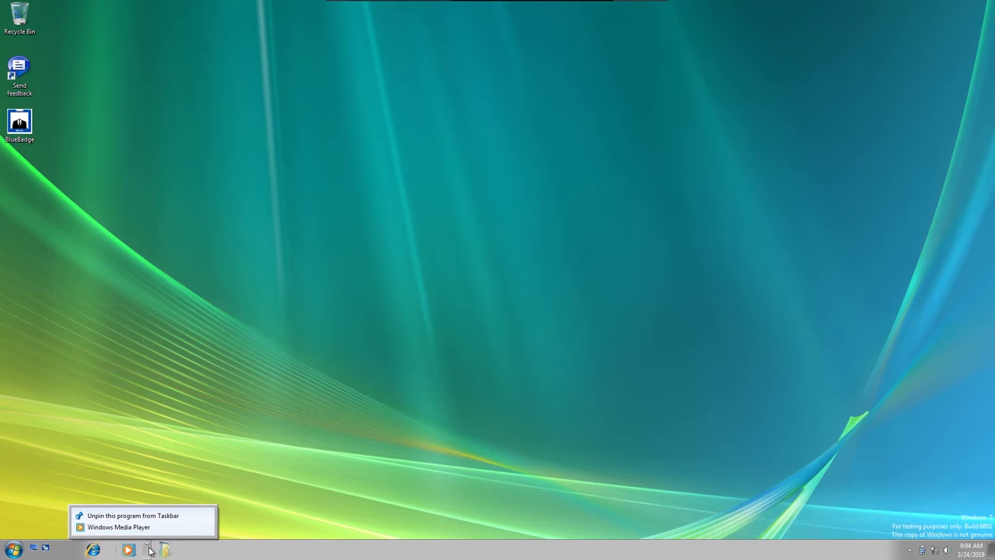
left_click(331, 261)
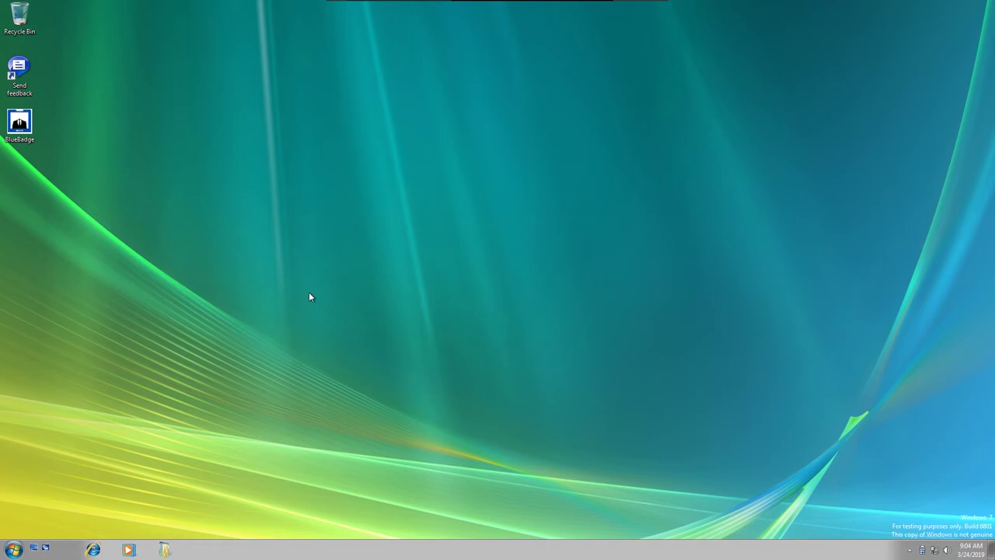
right_click(221, 549)
left_click(253, 535)
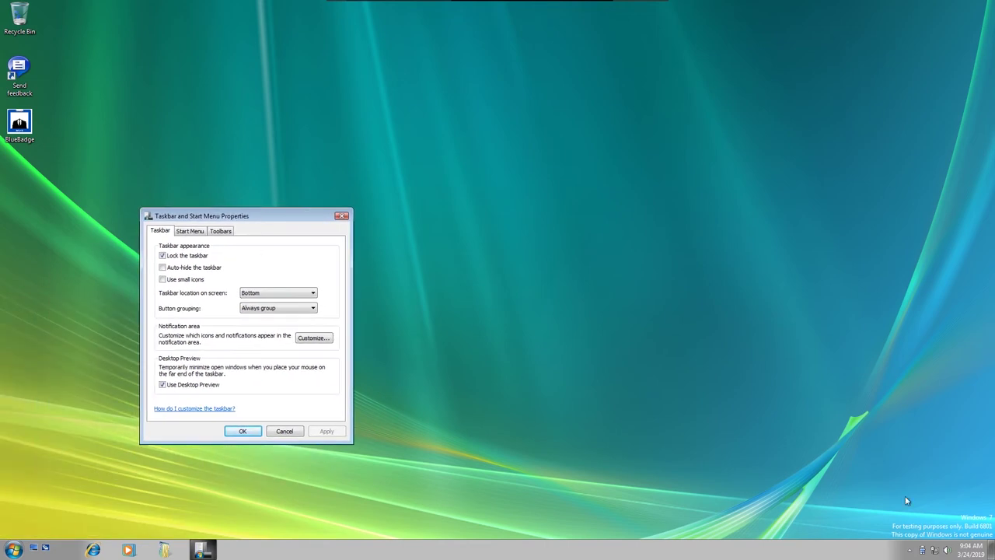
left_click(993, 548)
left_click(992, 549)
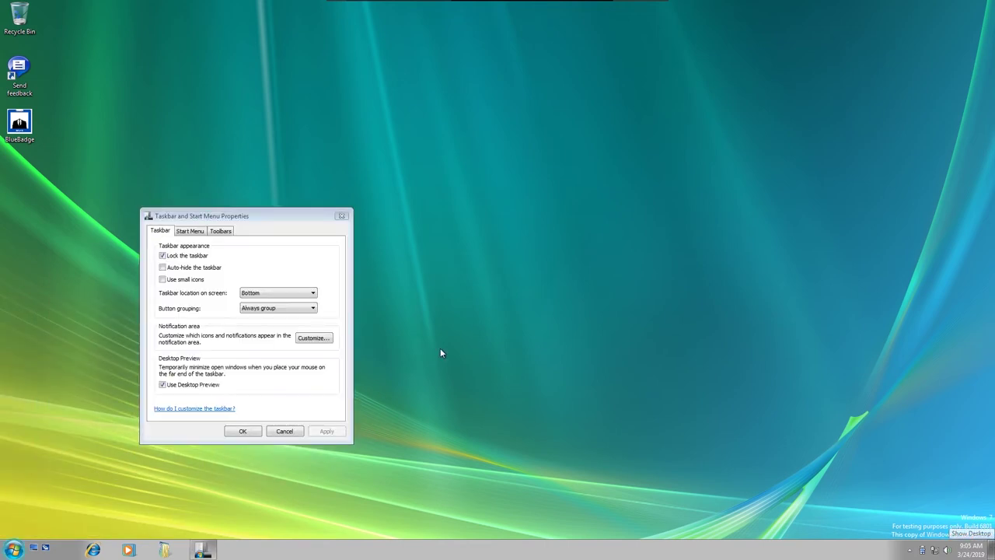
Enable the Tablet PC Input Panel toolbar on the Toolbars tab and apply it.
left_click(202, 232)
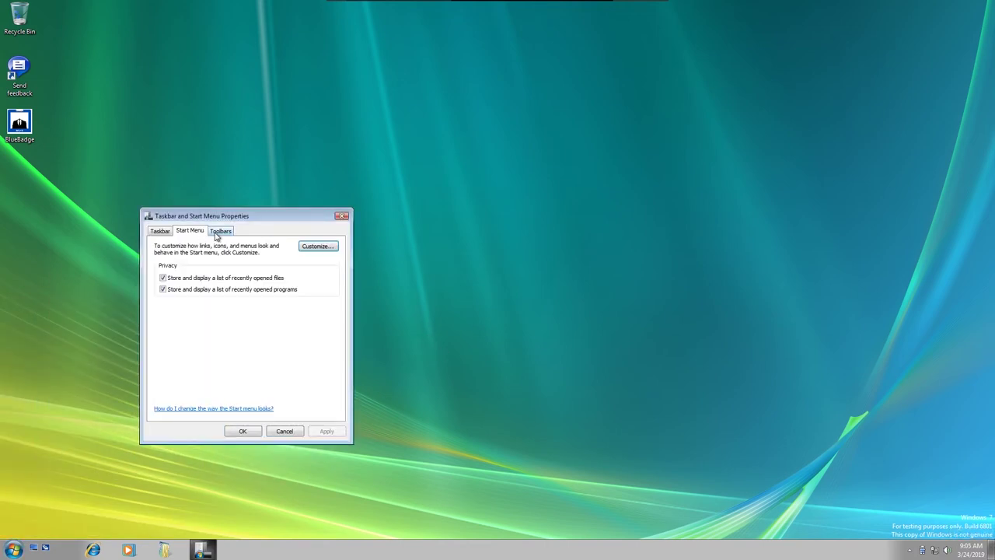
left_click(220, 232)
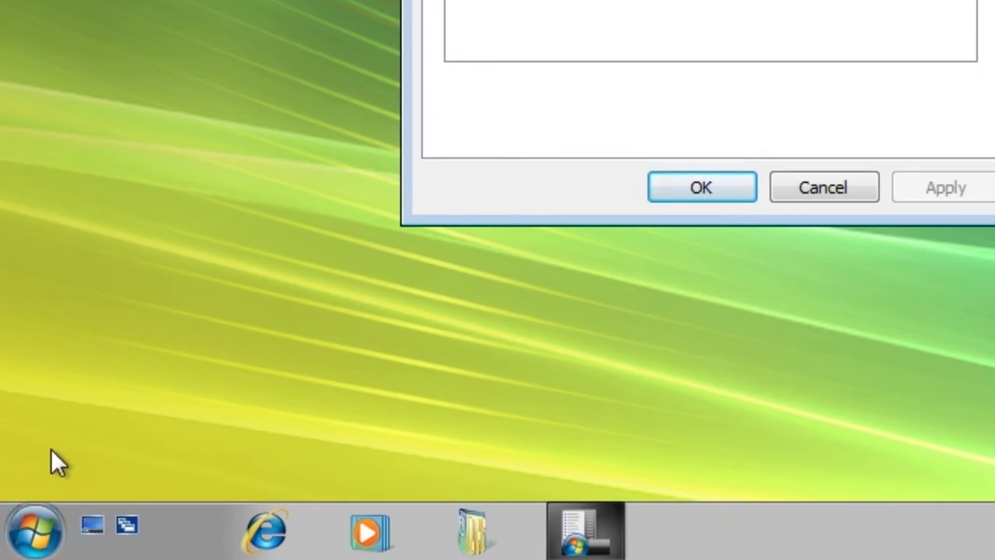
left_click(34, 526)
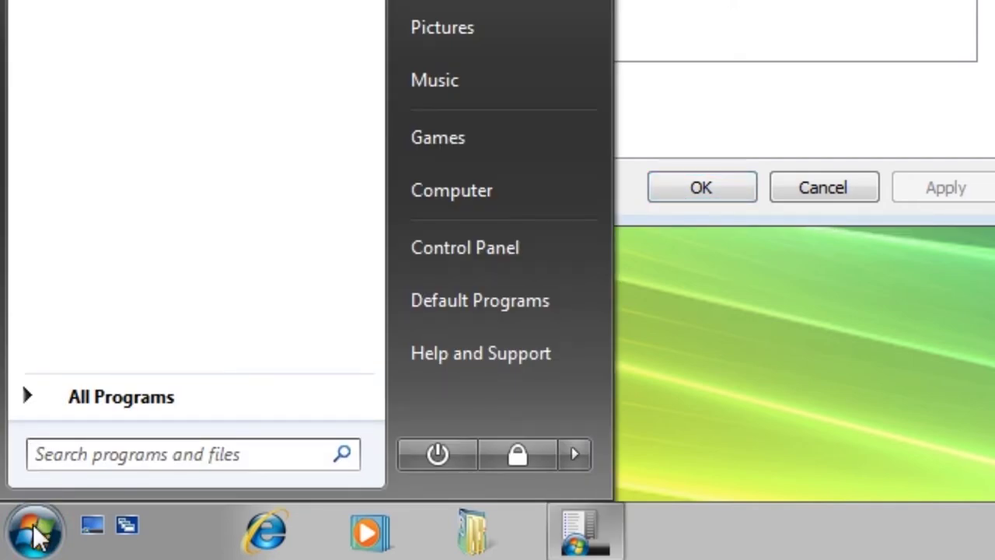
left_click(34, 530)
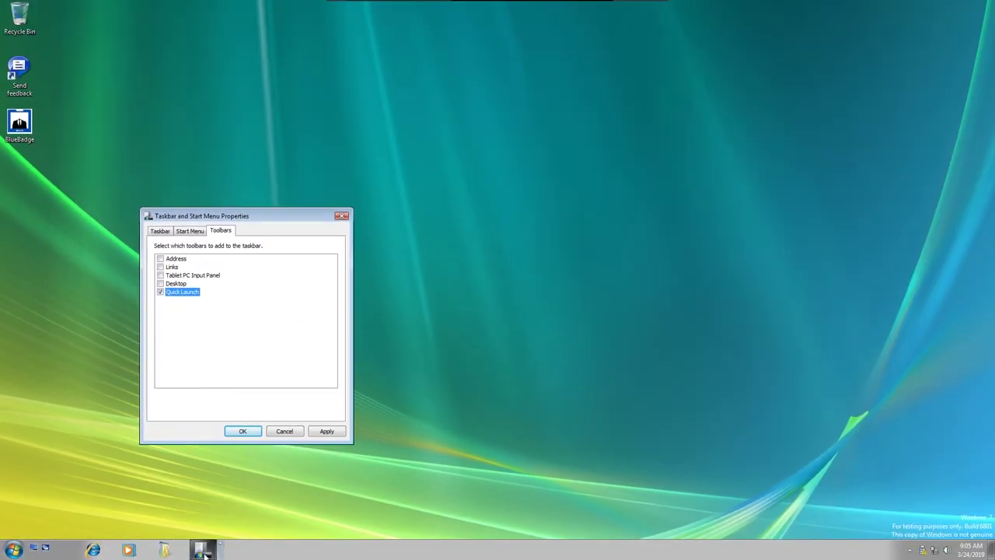
left_click(161, 276)
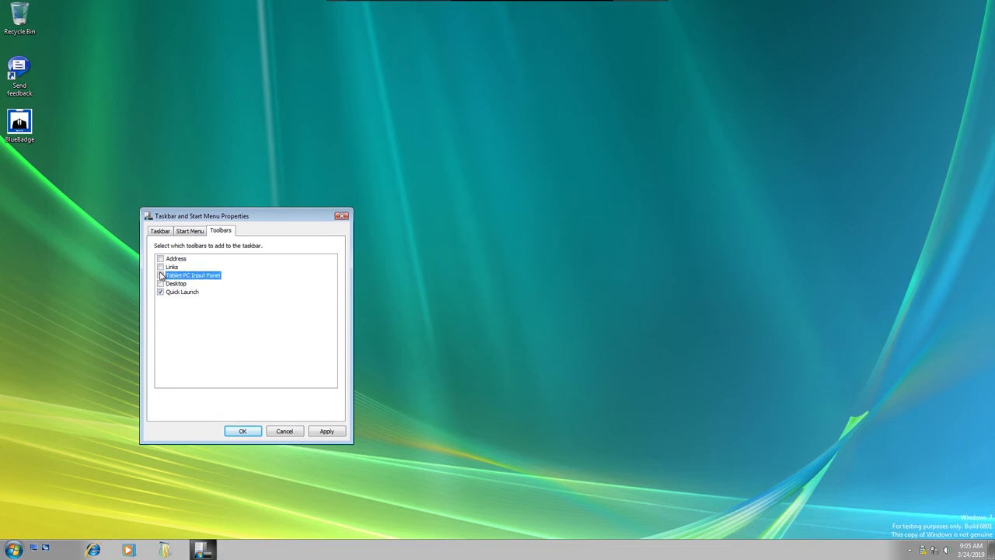
left_click(326, 431)
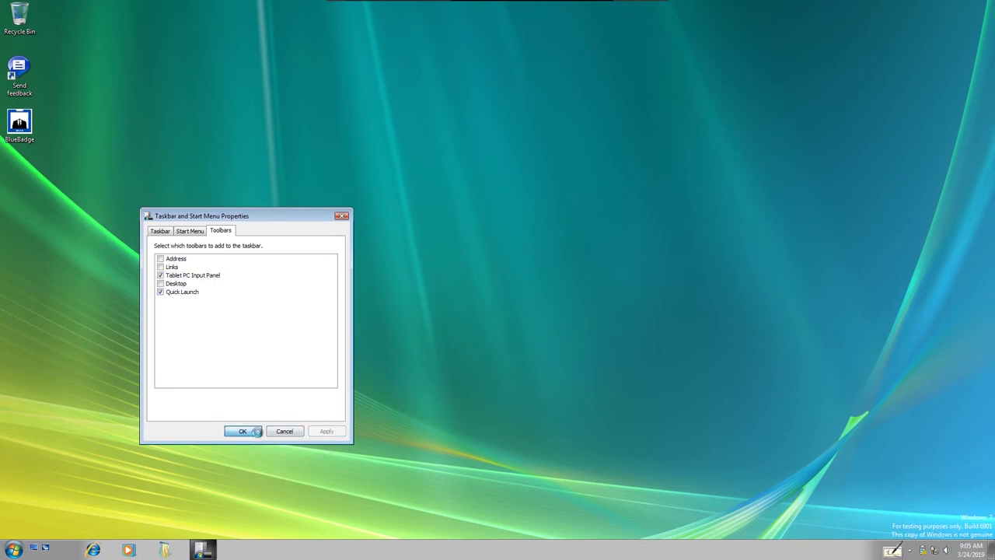
left_click(243, 431)
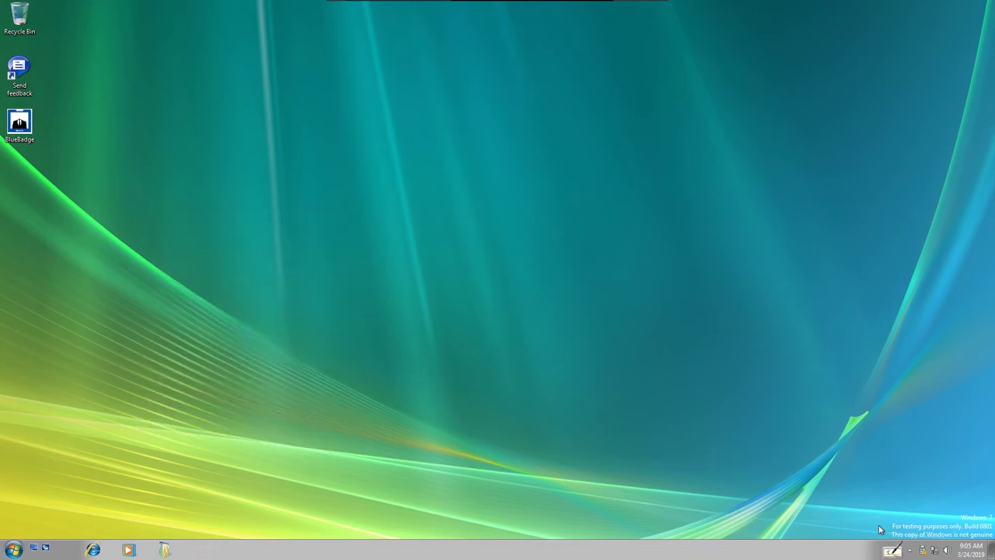
left_click(893, 550)
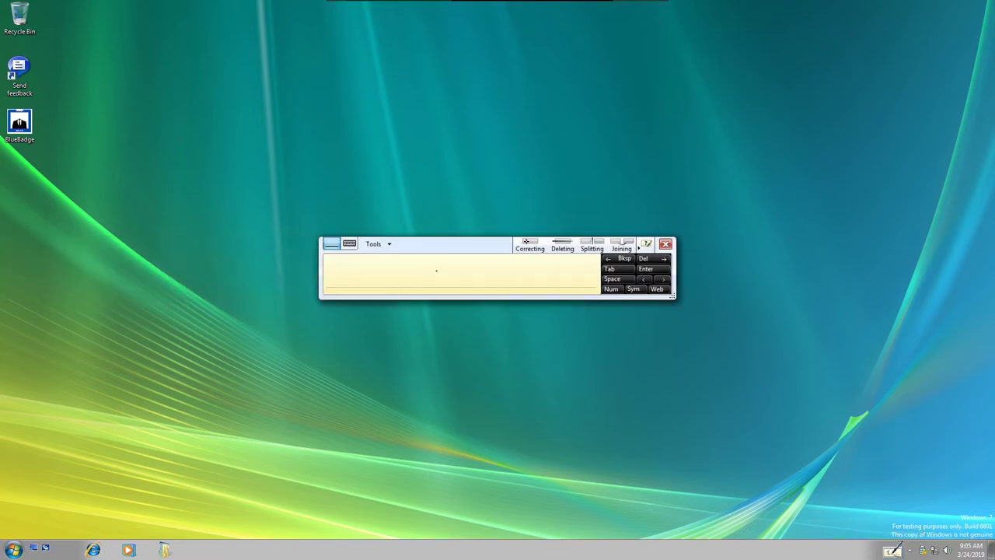
mouse_move(388, 271)
left_mouse_down()
mouse_move(377, 292)
mouse_move(522, 268)
left_mouse_up()
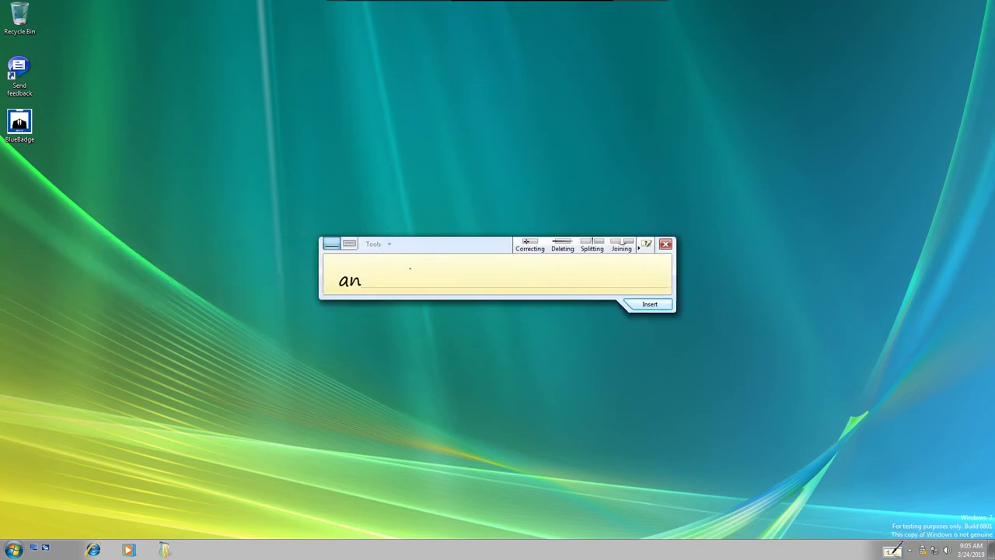
left_click_drag(498, 265, 497, 284)
left_click(665, 244)
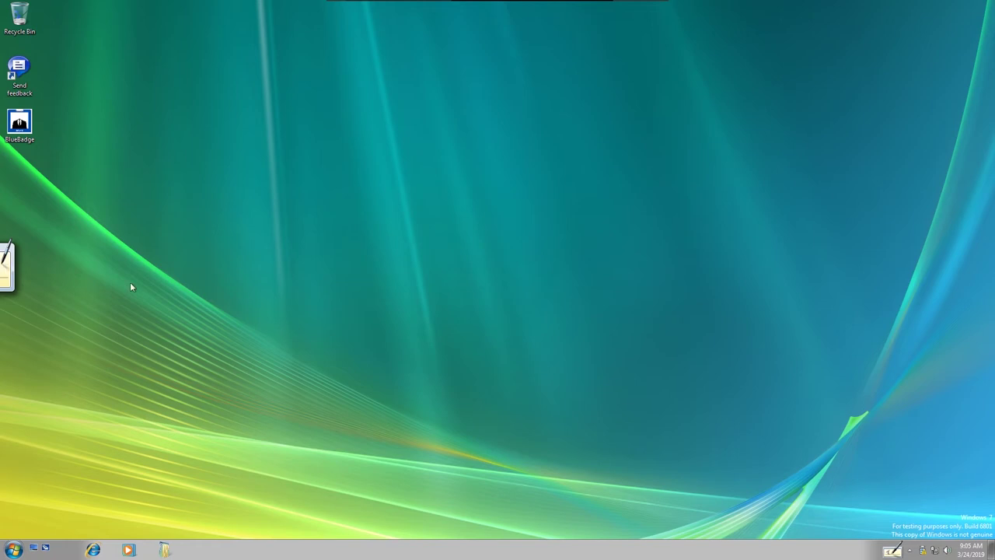
key("super+e")
left_click(742, 108)
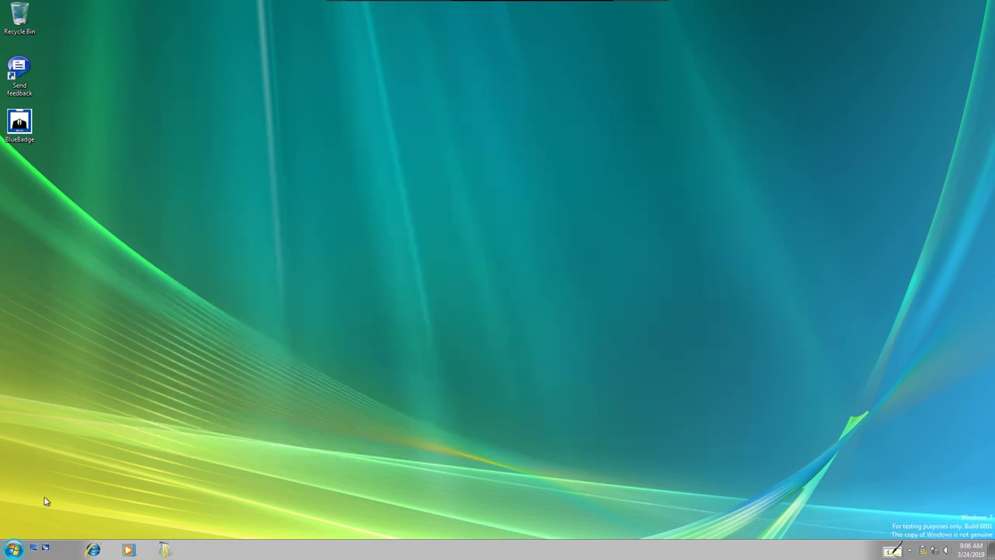
key("super")
In Desktop Background, add two flower textures and change pictures every 10 seconds.
left_click(162, 452)
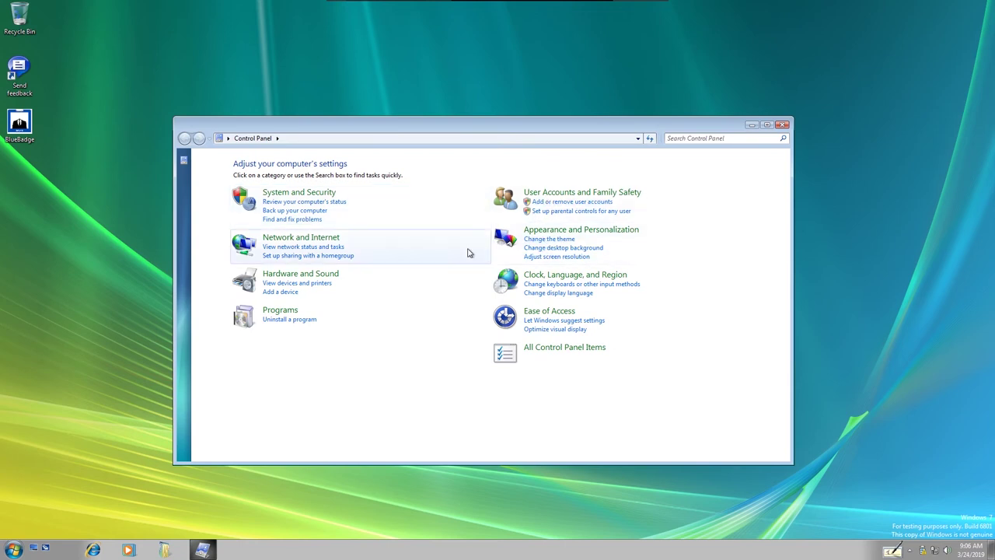
left_click(574, 231)
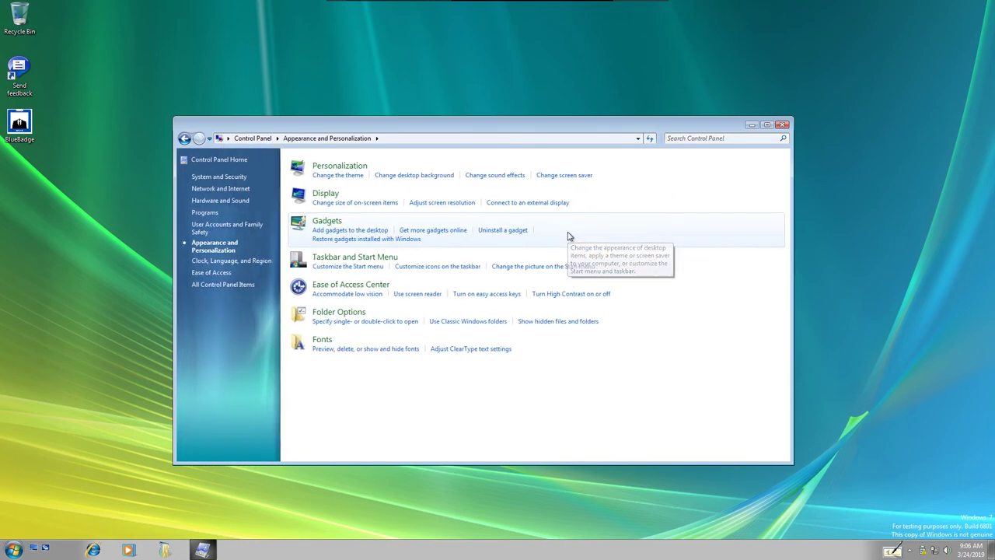
left_click(339, 166)
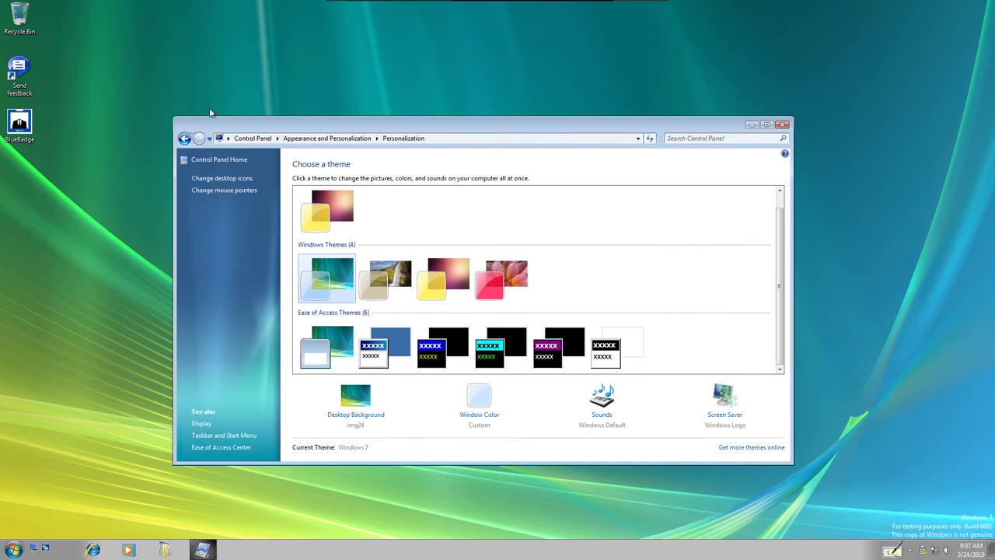
left_click(373, 415)
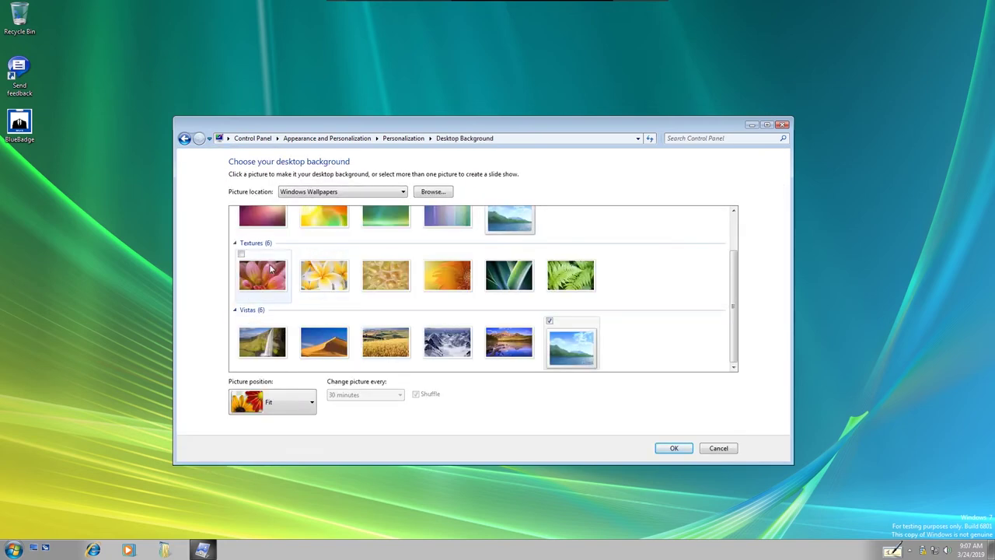
left_click(241, 256)
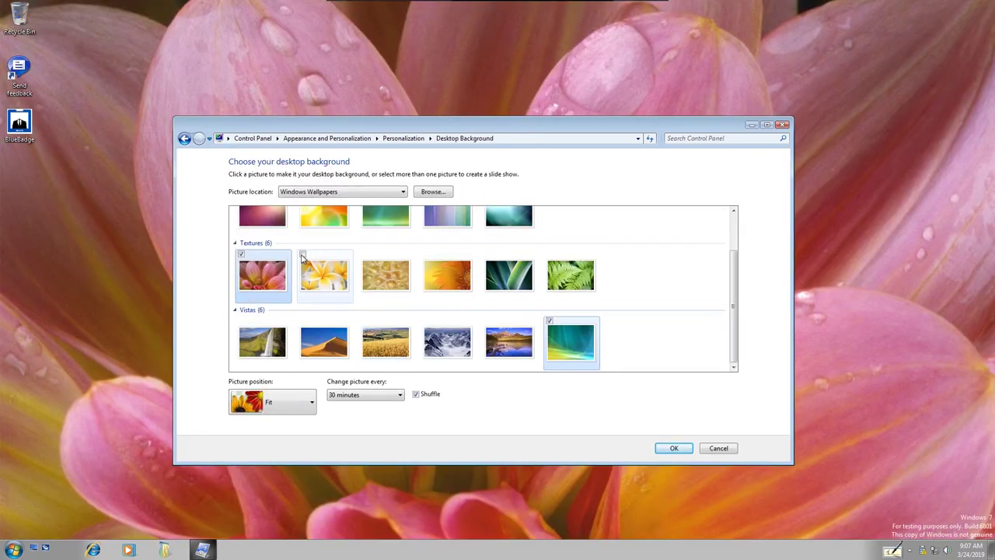
left_click(303, 256)
left_click(397, 394)
left_click(385, 410)
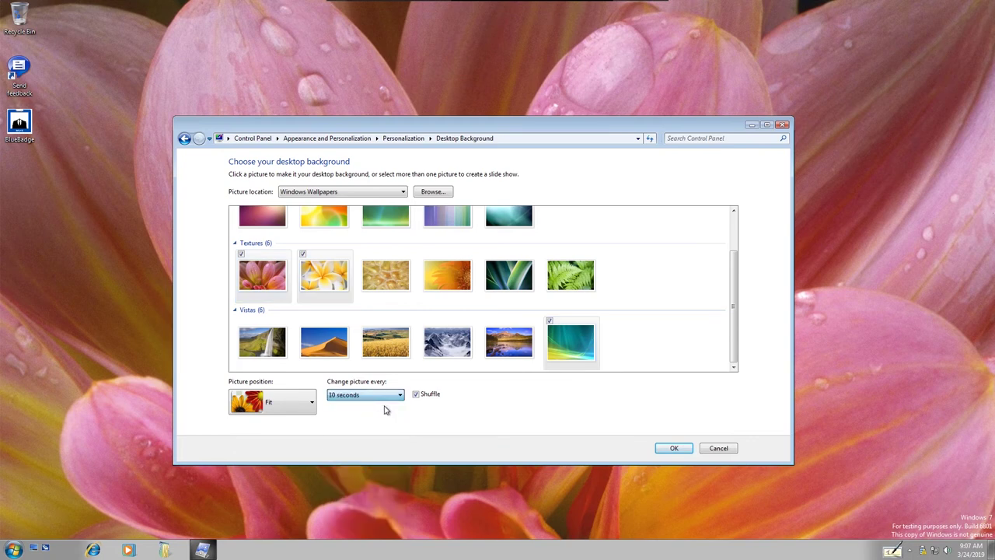
left_click(682, 448)
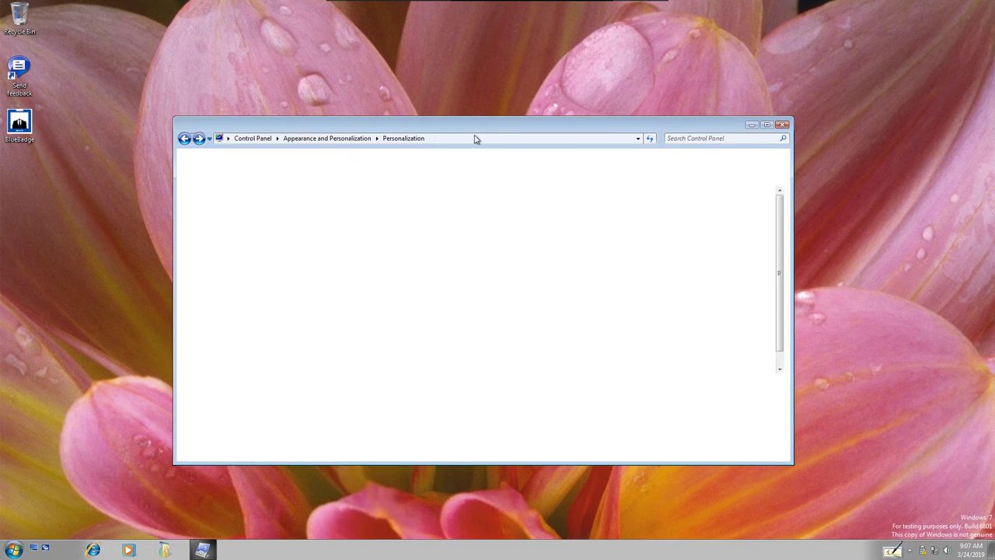
left_click_drag(477, 134, 567, 58)
Apply the Landscape theme and view its wallpaper.
left_click(443, 225)
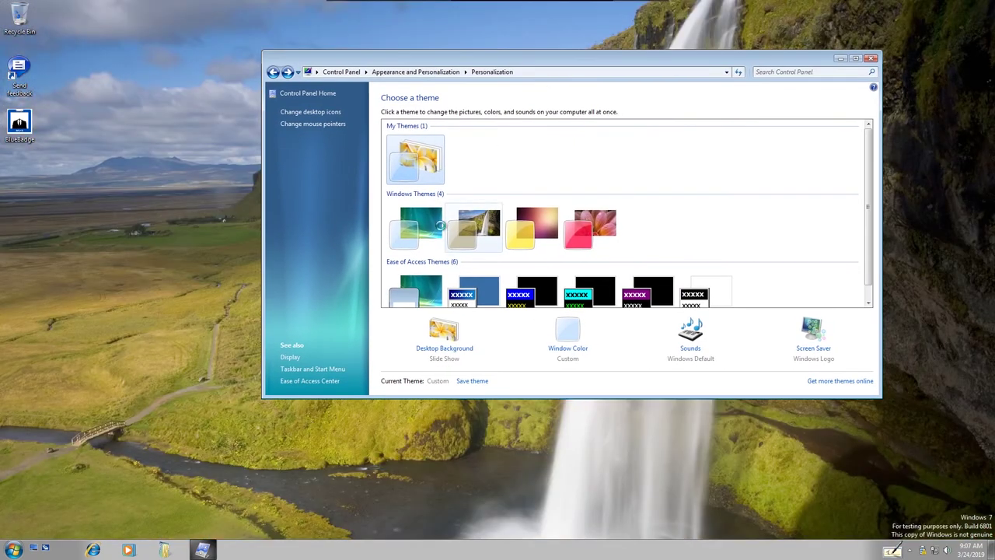
left_click_drag(537, 66, 507, 60)
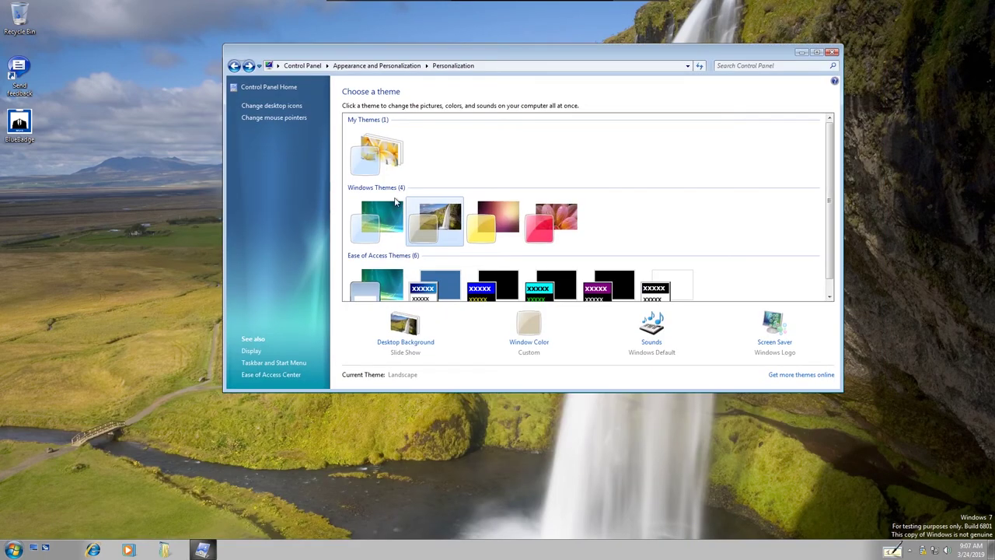
left_click(425, 340)
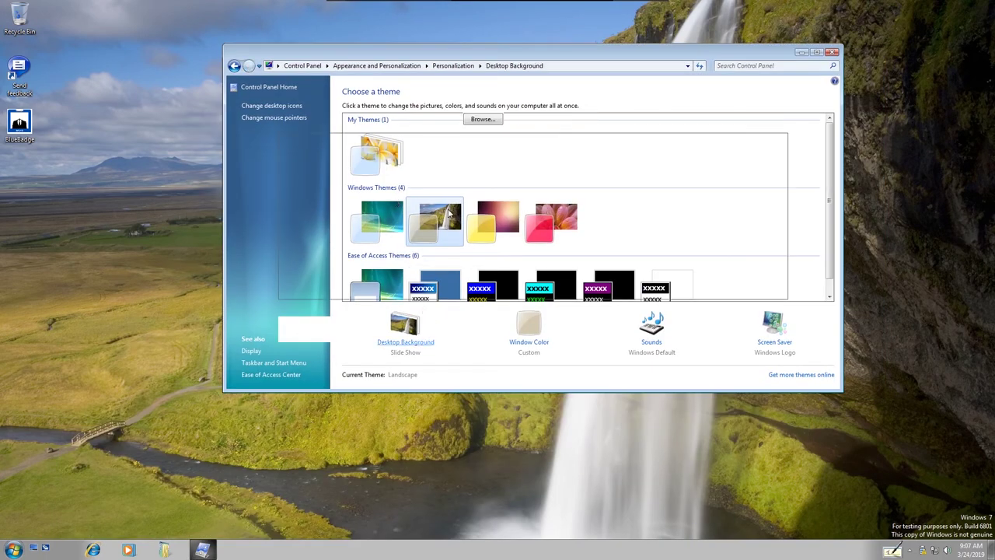
Turn off shuffle and set the dark leaves texture as the only wallpaper.
left_click(466, 322)
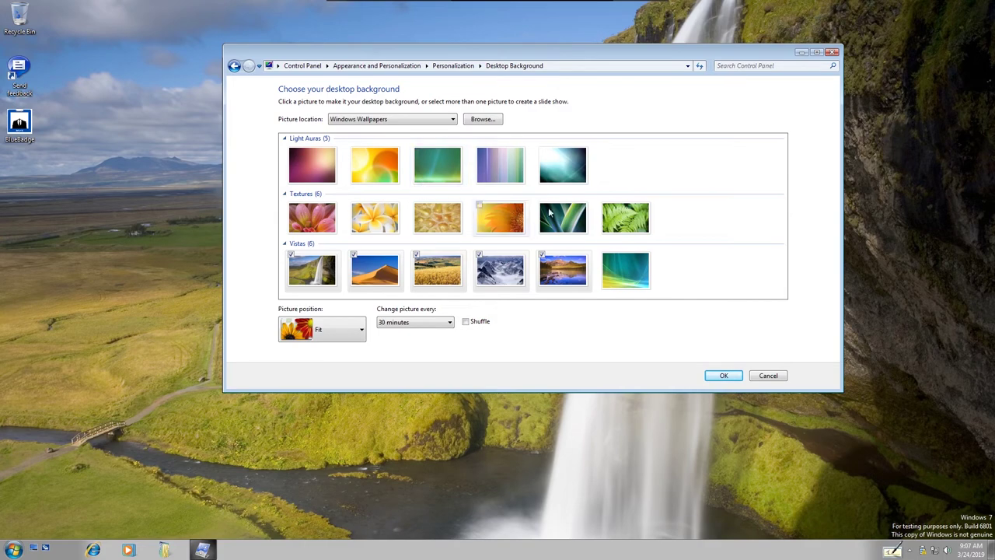
left_click(626, 218)
left_click_drag(545, 69, 371, 212)
key("Left")
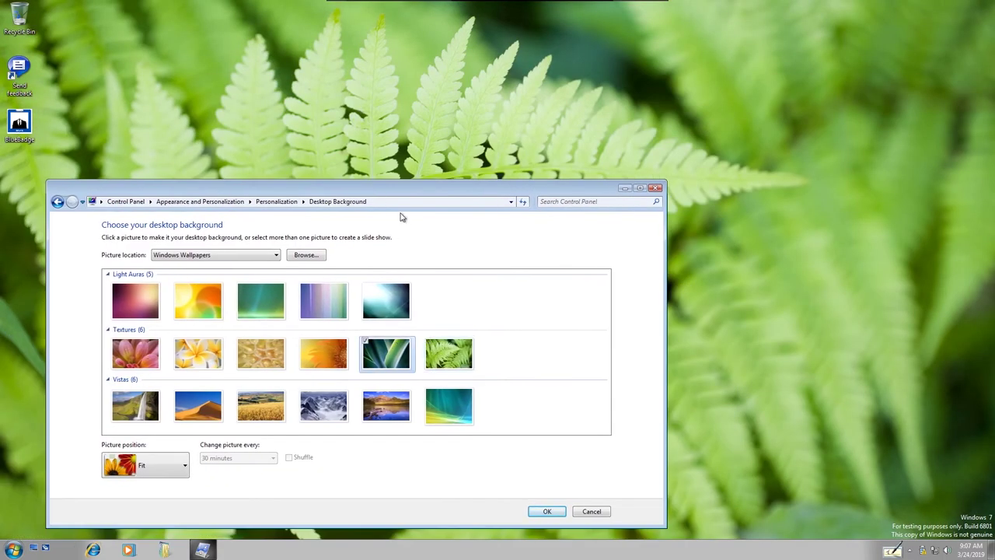
left_click_drag(402, 180, 423, 116)
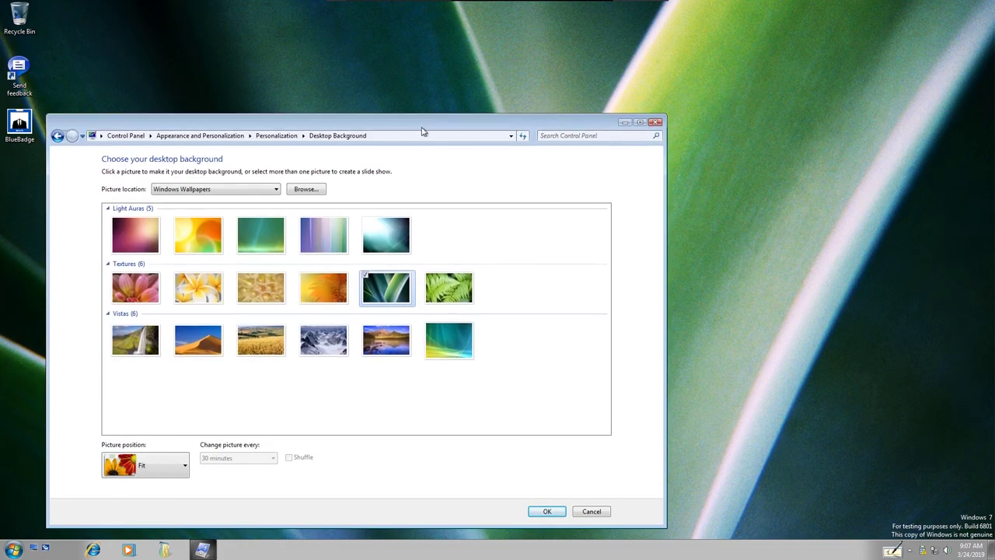
left_click_drag(491, 111, 591, 56)
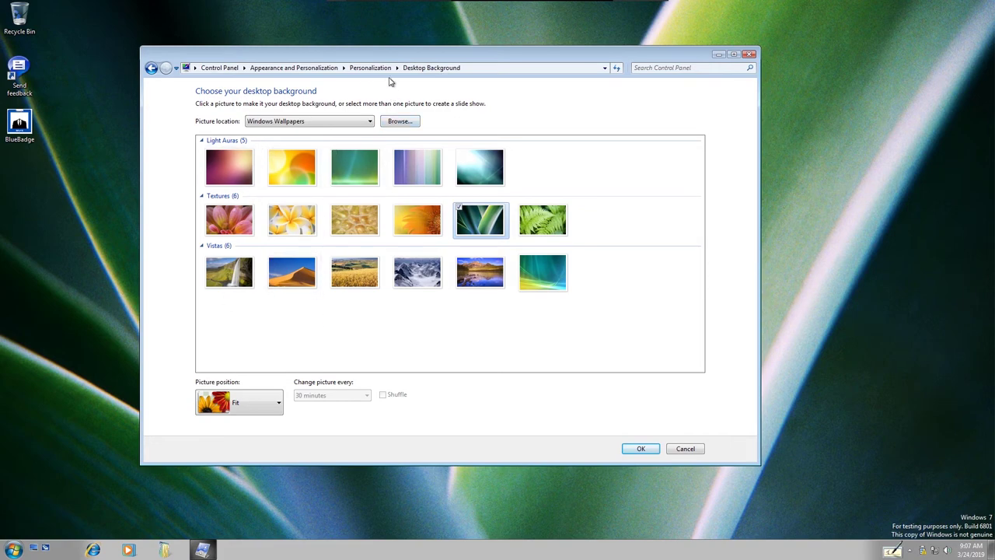
left_click(641, 448)
Minimize and restore Personalization, then return to Appearance and Personalization.
left_click(718, 55)
left_click_drag(241, 233, 497, 381)
left_click(215, 549)
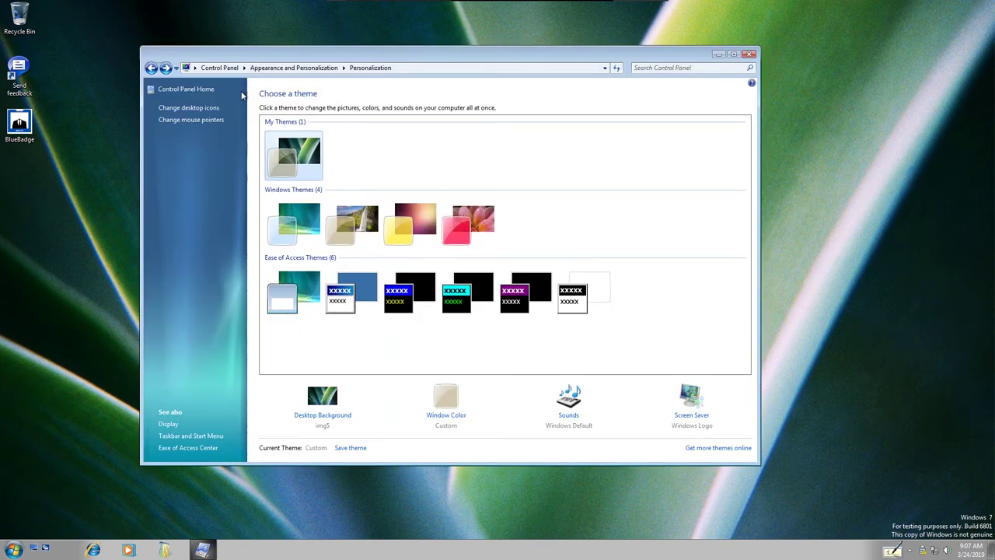
left_click(294, 67)
Add the CPU Meter gadget from the gallery and move it lower on the right side.
left_click(296, 151)
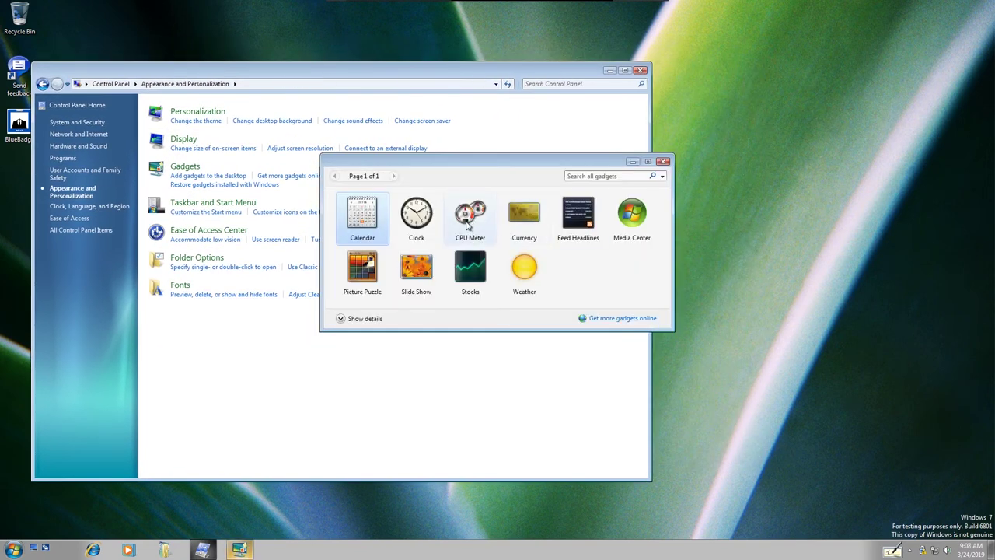
left_click_drag(470, 216, 907, 113)
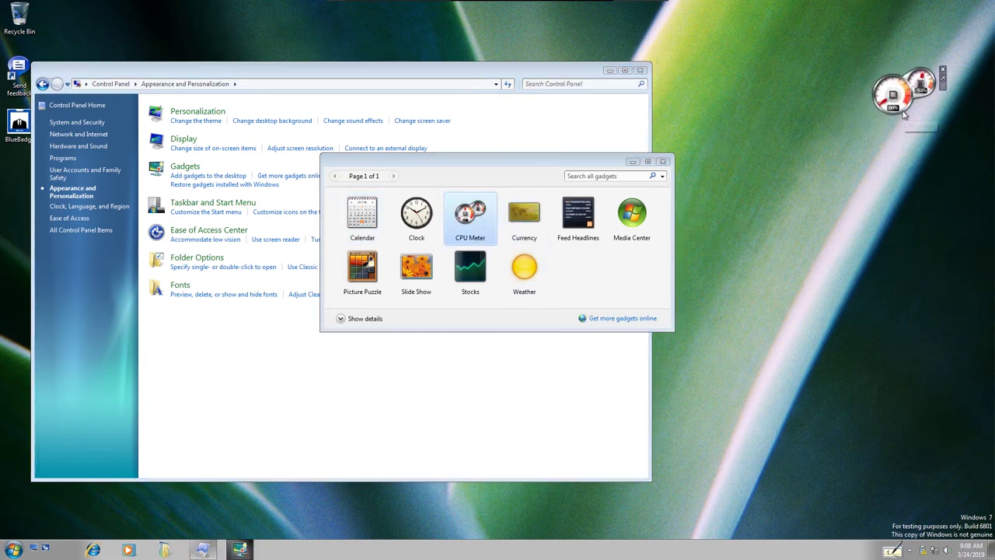
left_click_drag(907, 92, 782, 218)
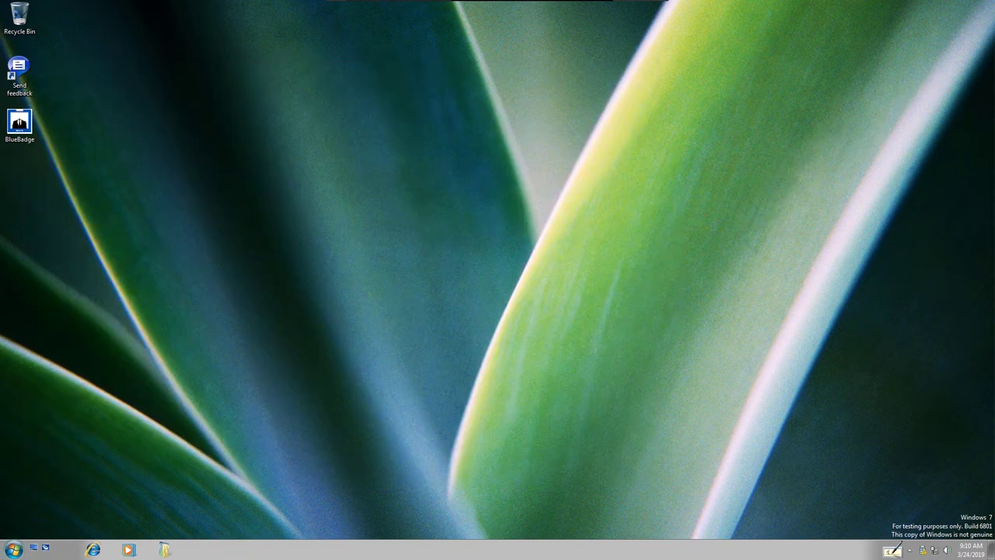
left_click(13, 550)
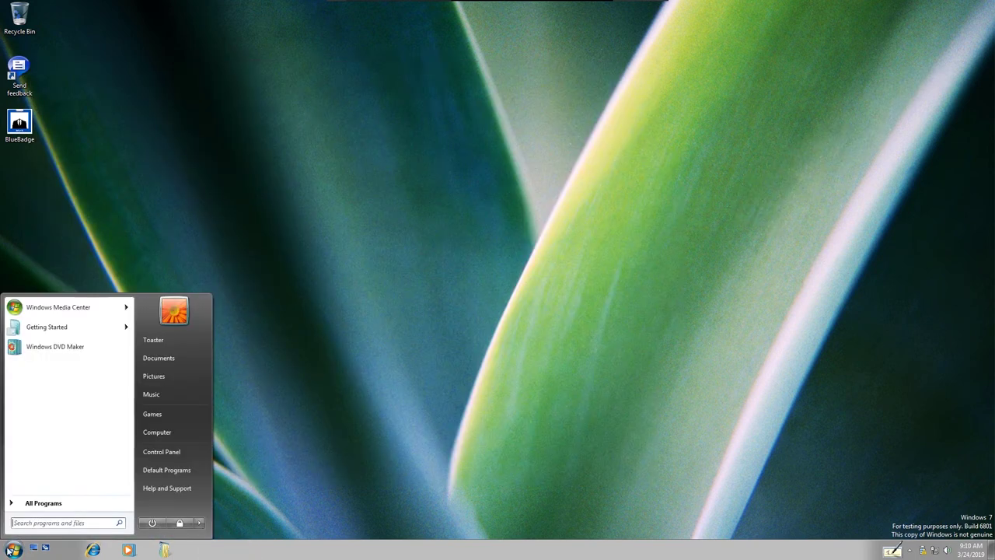
Launch Windows Defender from All Programs and position its window.
left_click(34, 503)
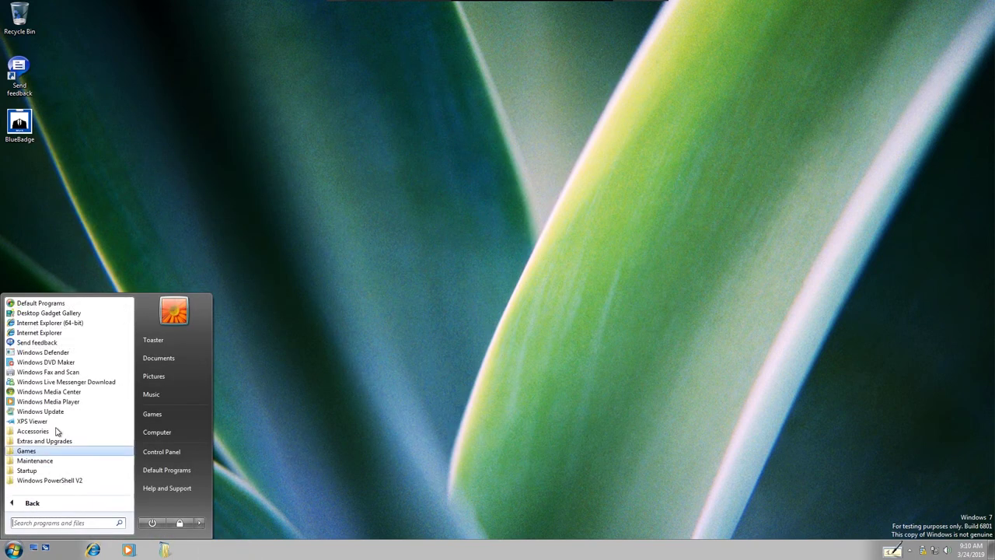
left_click(43, 352)
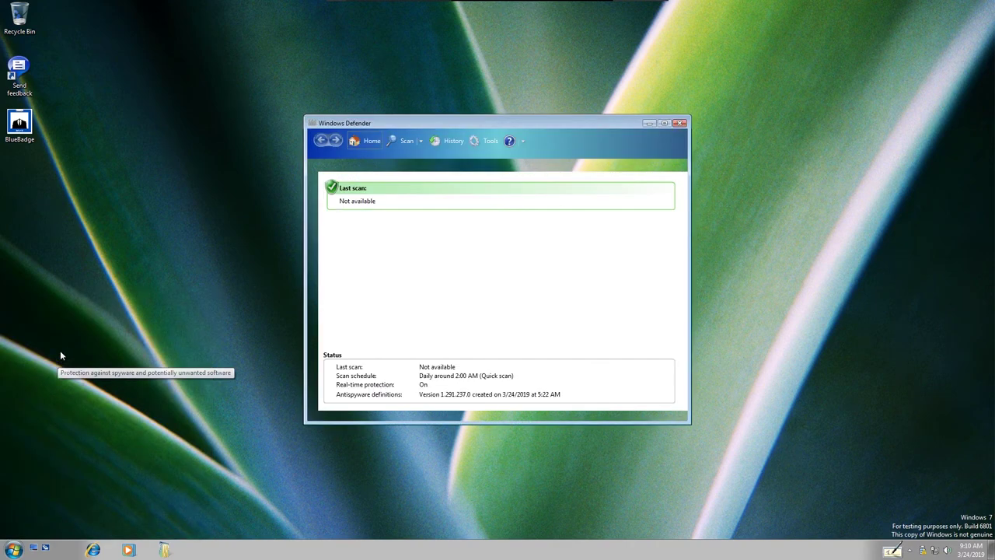
double_click(417, 123)
left_click_drag(249, 14, 471, 178)
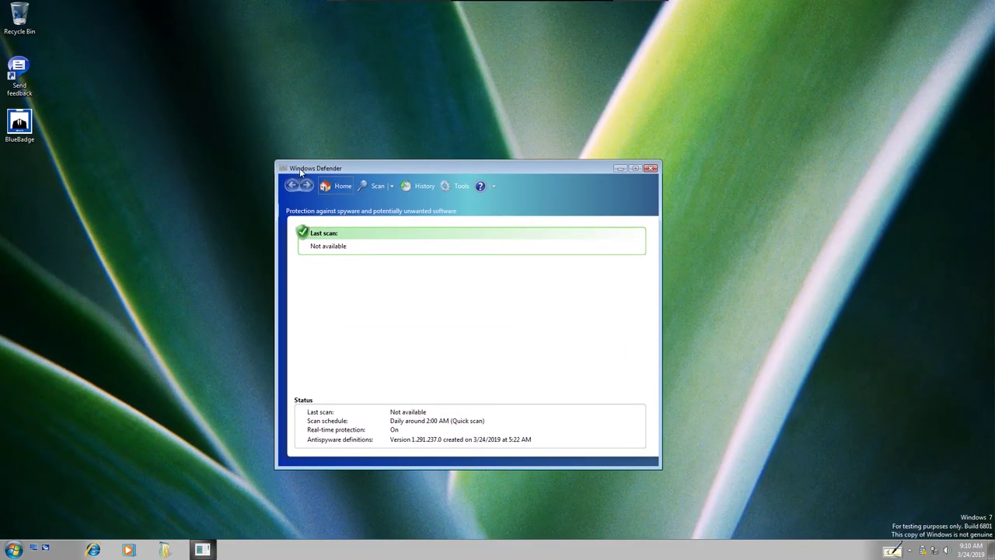
left_click_drag(300, 168, 299, 153)
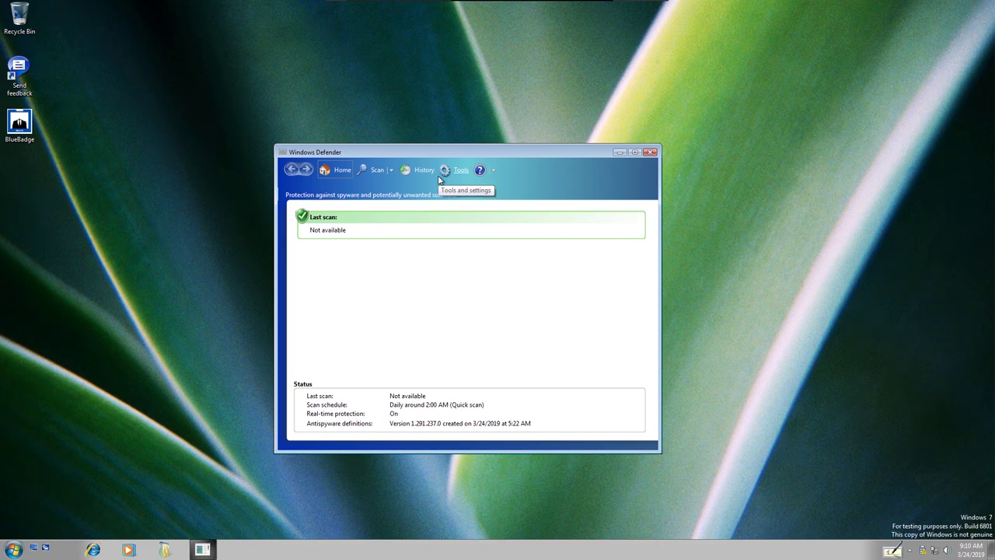
Start a quick scan, look at the Tools page, and return to the scan progress.
left_click(378, 169)
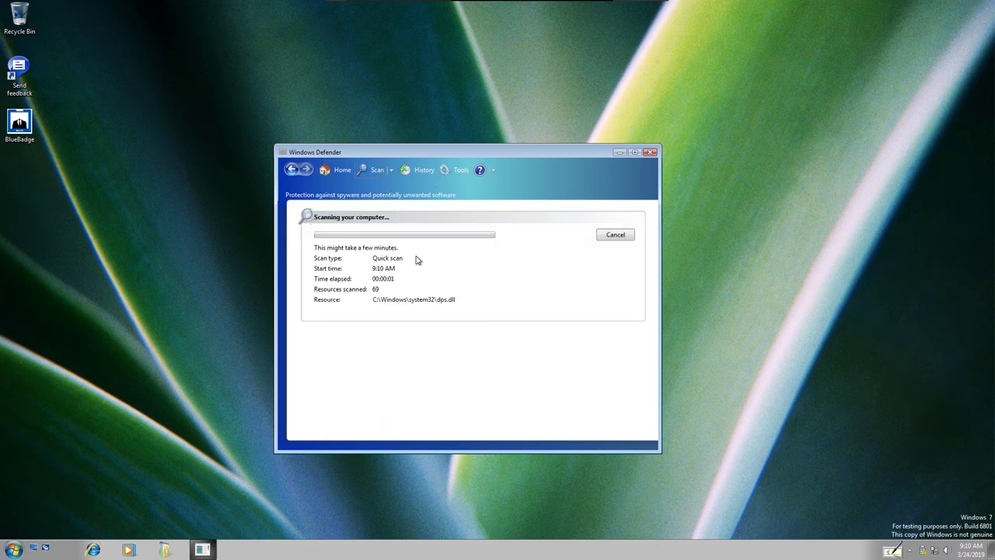
left_click(391, 170)
left_click_drag(407, 154, 560, 118)
left_click(613, 135)
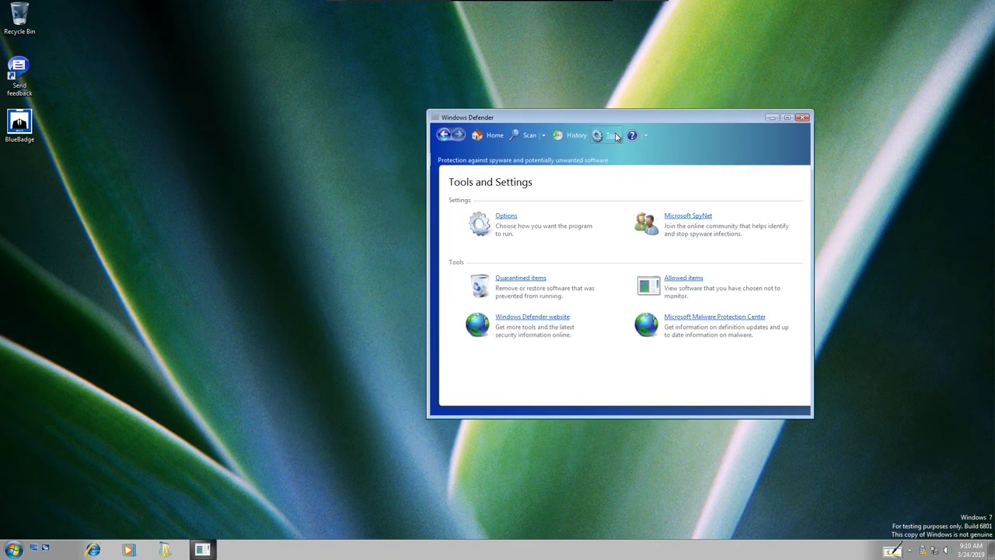
left_click(525, 138)
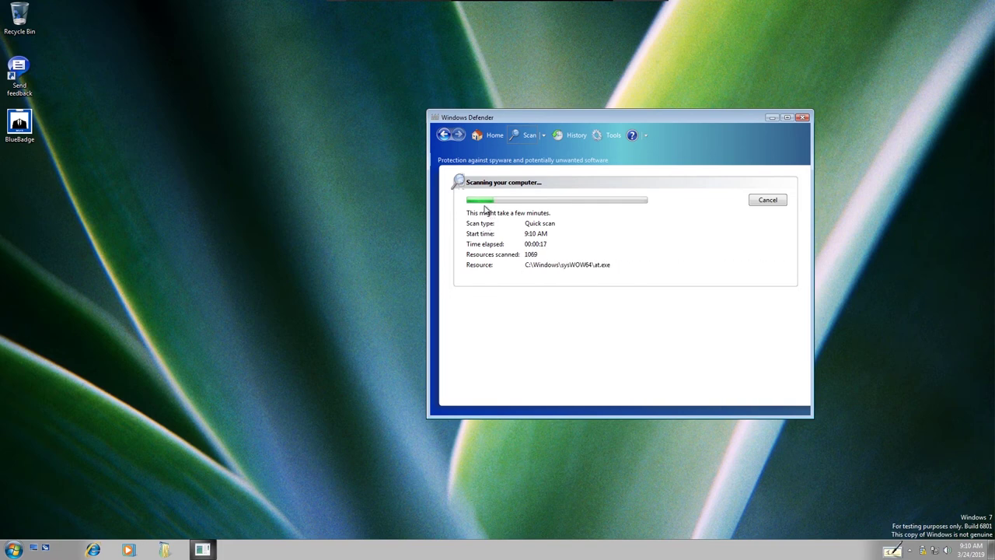
key("super")
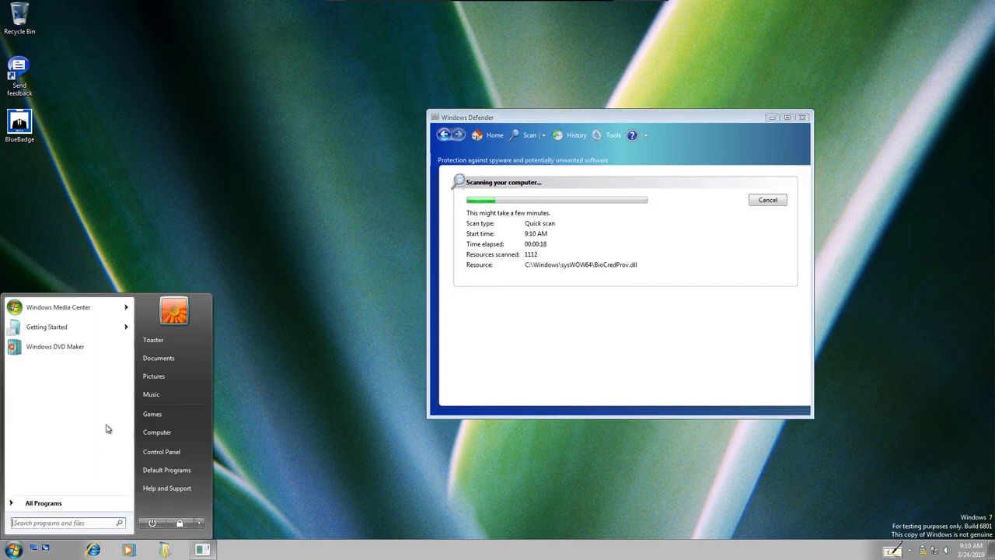
Browse All Programs, expanding and collapsing the Accessories folder.
left_click(67, 502)
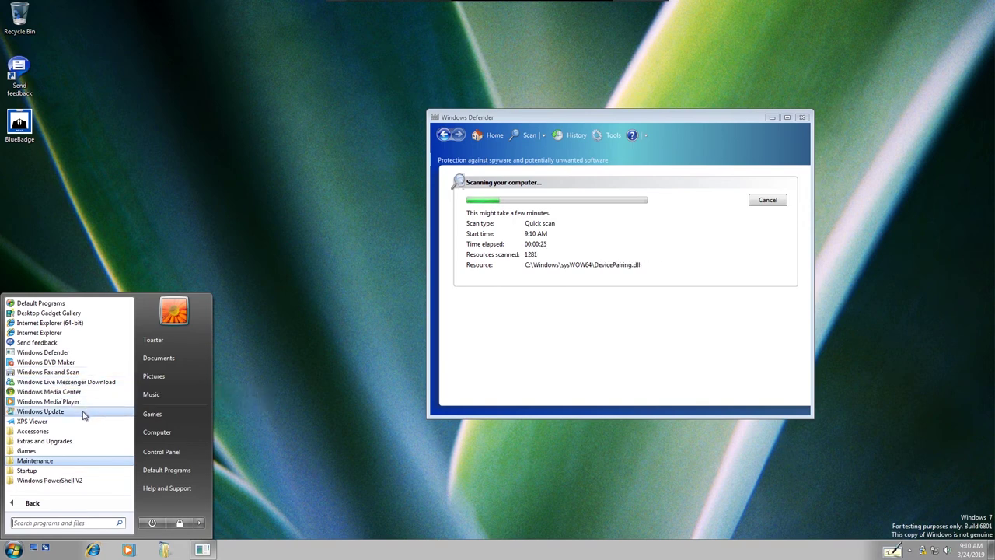
left_click(57, 432)
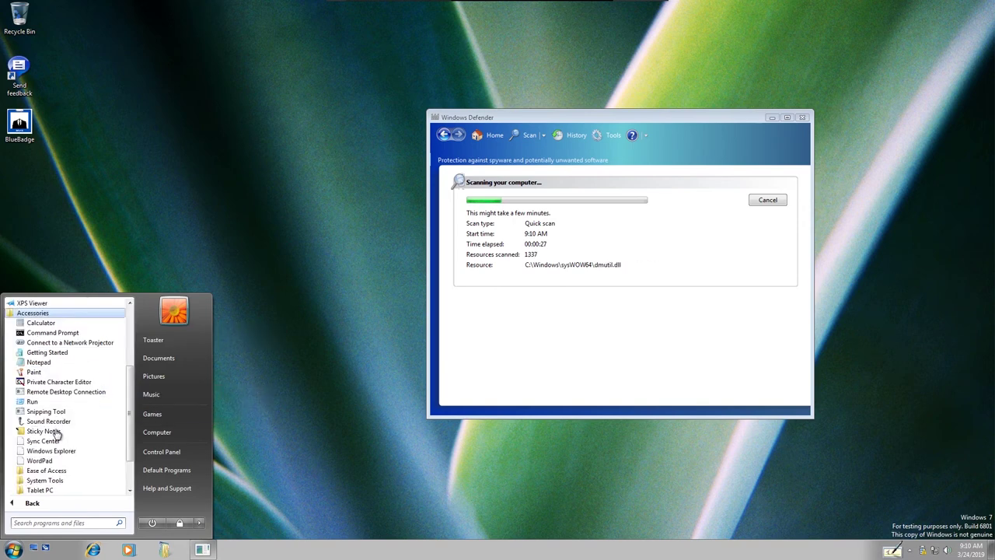
scroll(58, 416, "up", 2)
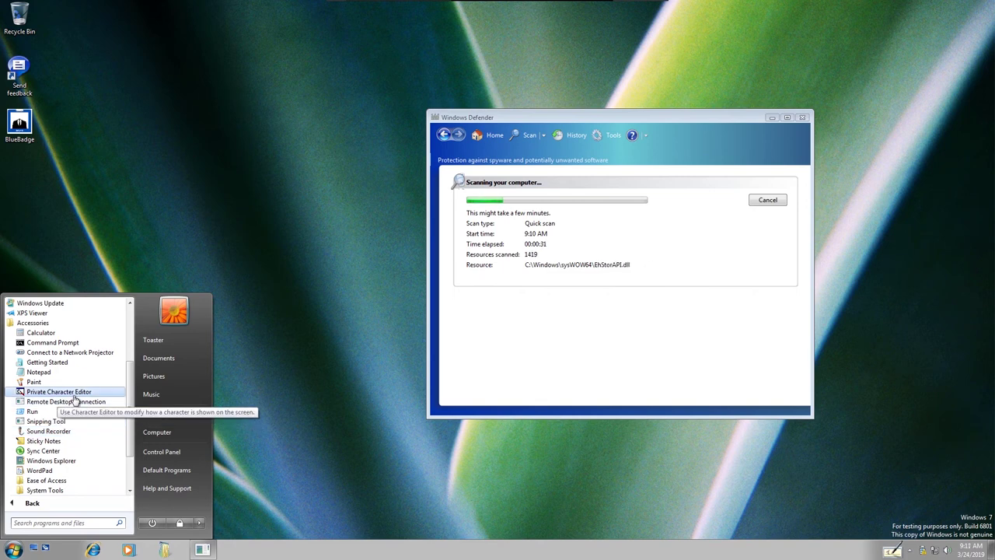
left_click(33, 322)
scroll(78, 373, "up", 5)
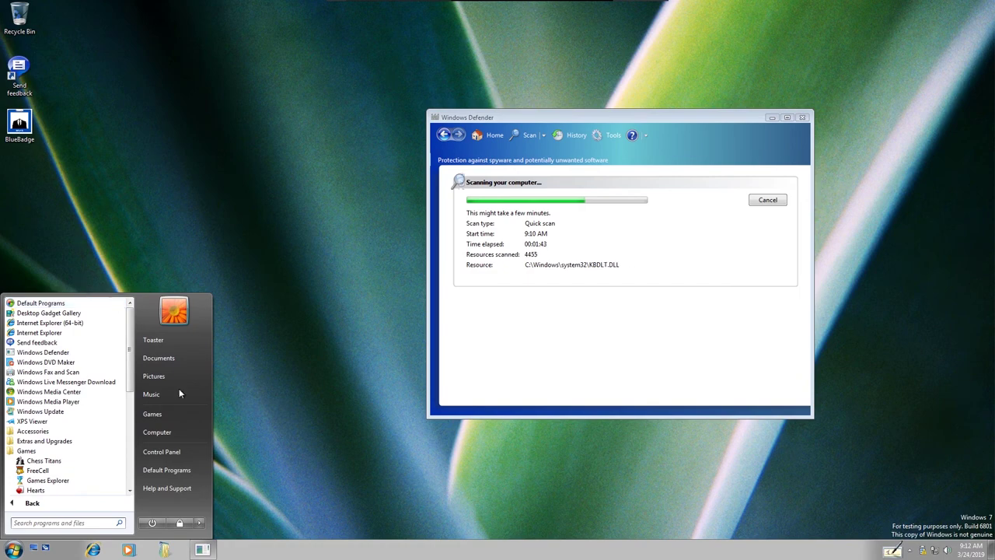
Open Control Panel from the Start menu and move its window to the left.
left_click(192, 457)
left_click_drag(528, 81, 284, 99)
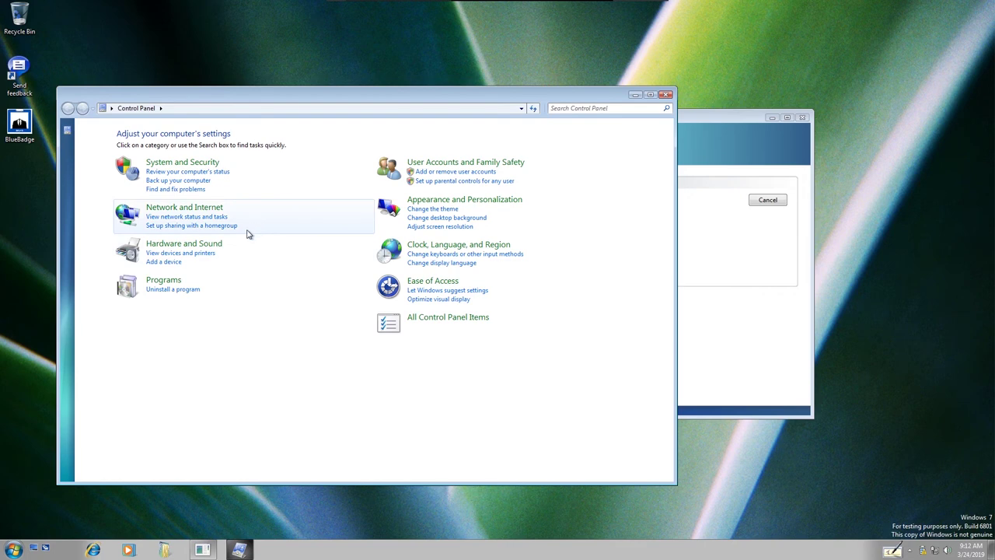
left_click(13, 550)
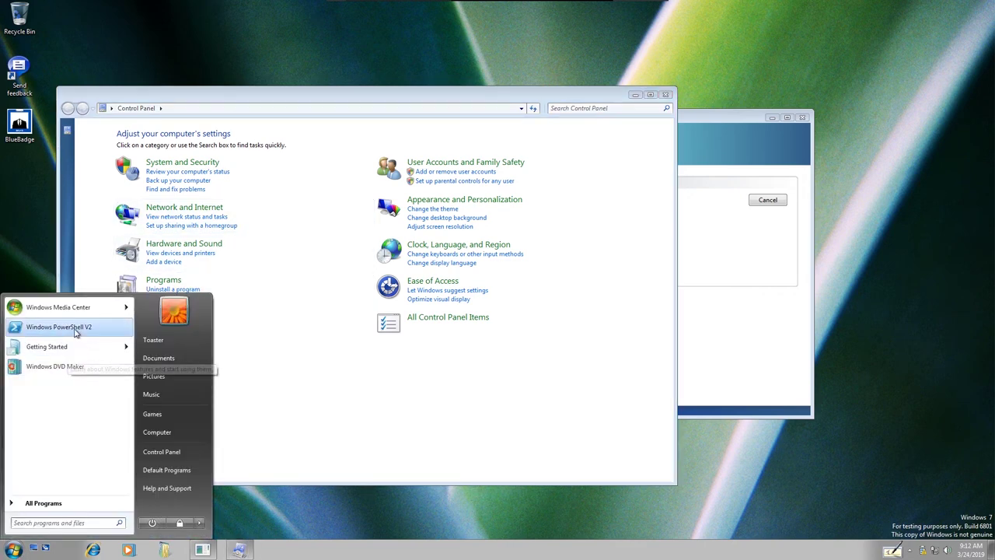
left_click(75, 346)
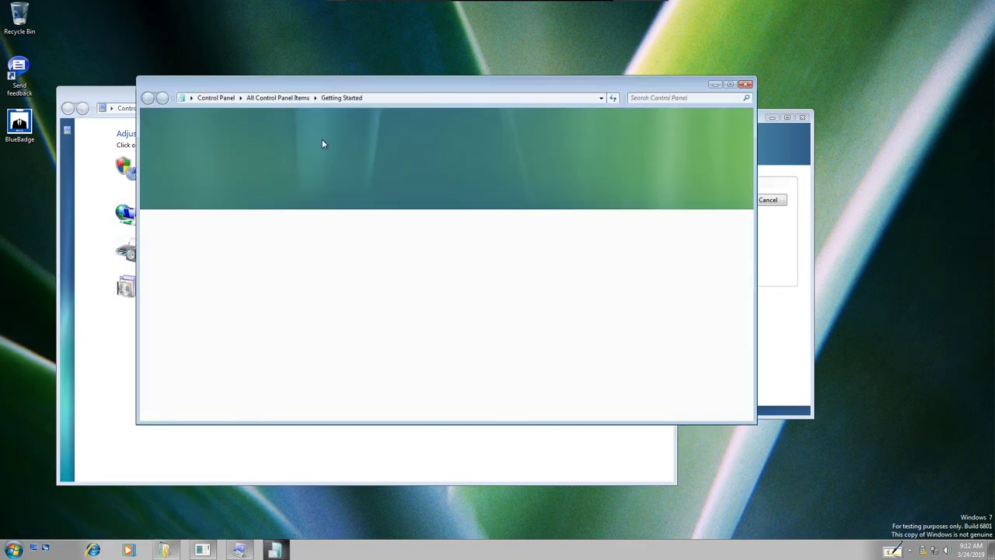
left_click(704, 139)
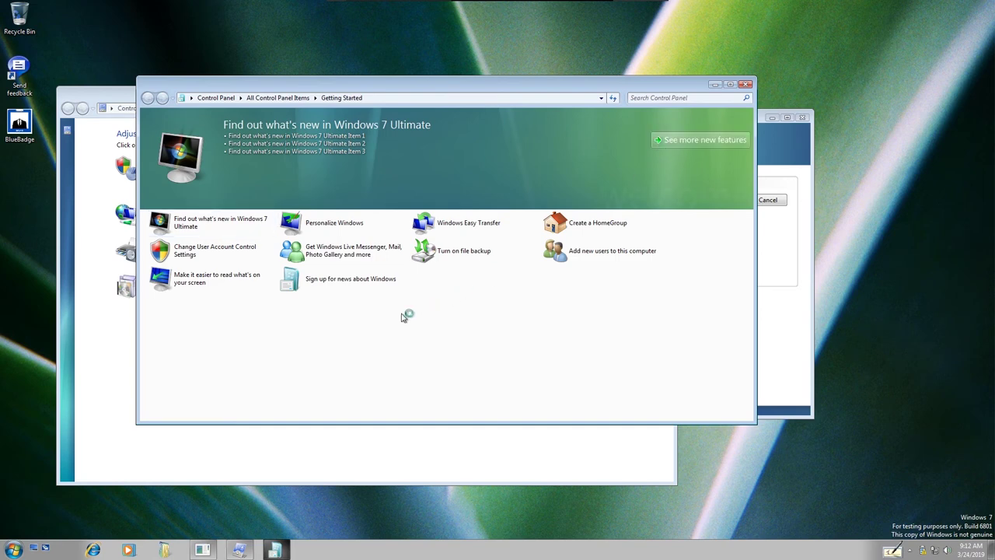
left_click_drag(910, 15, 608, 76)
left_click(680, 73)
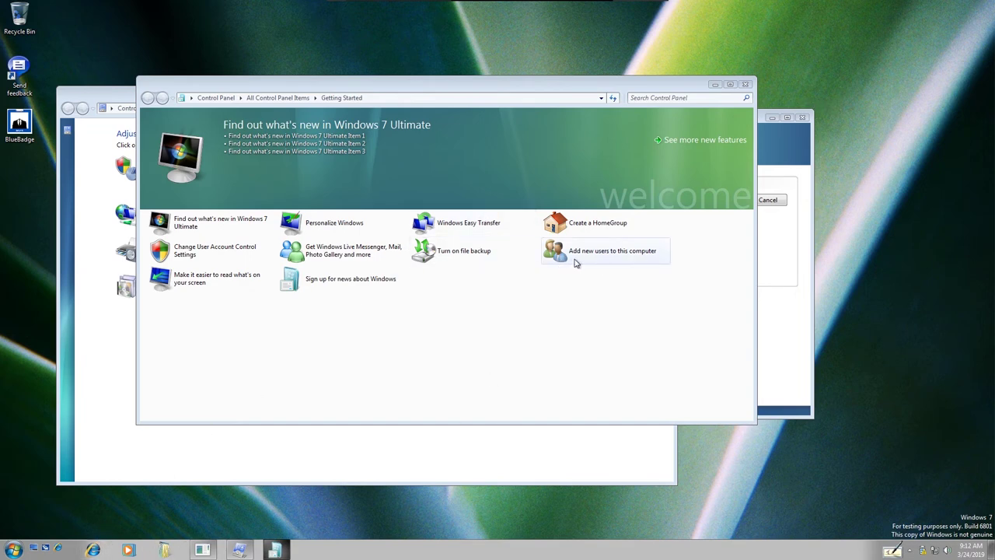
left_click(599, 225)
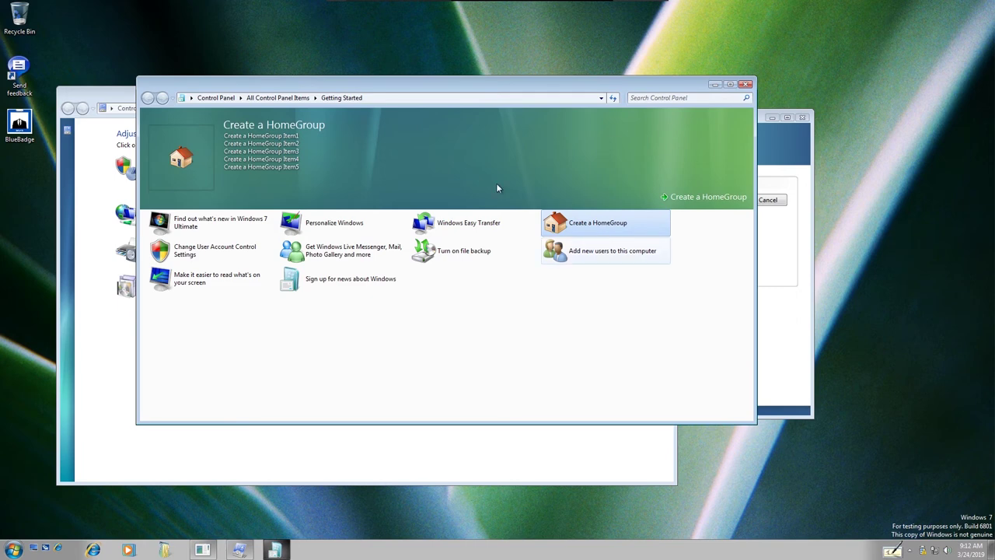
left_click(337, 260)
left_click(334, 282)
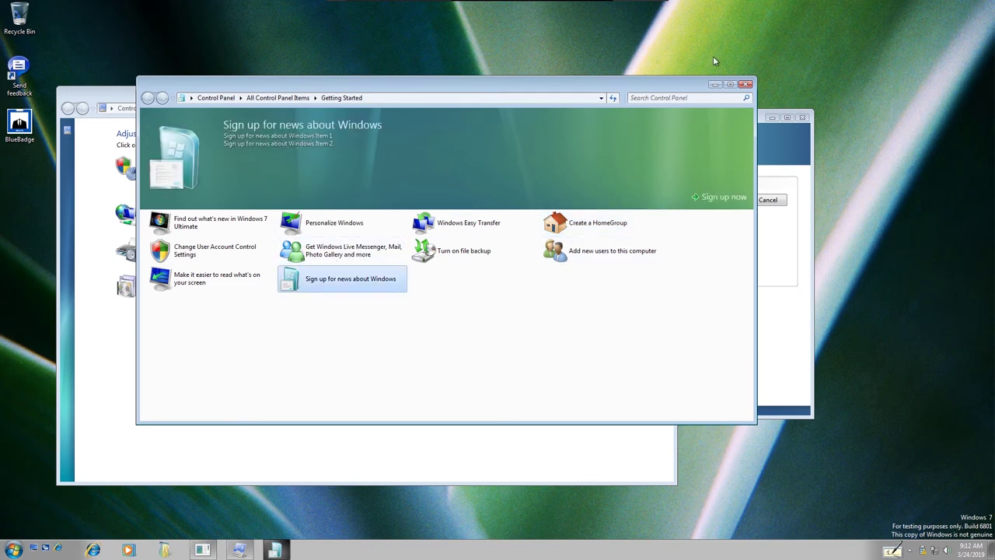
left_click(374, 252)
left_click(745, 84)
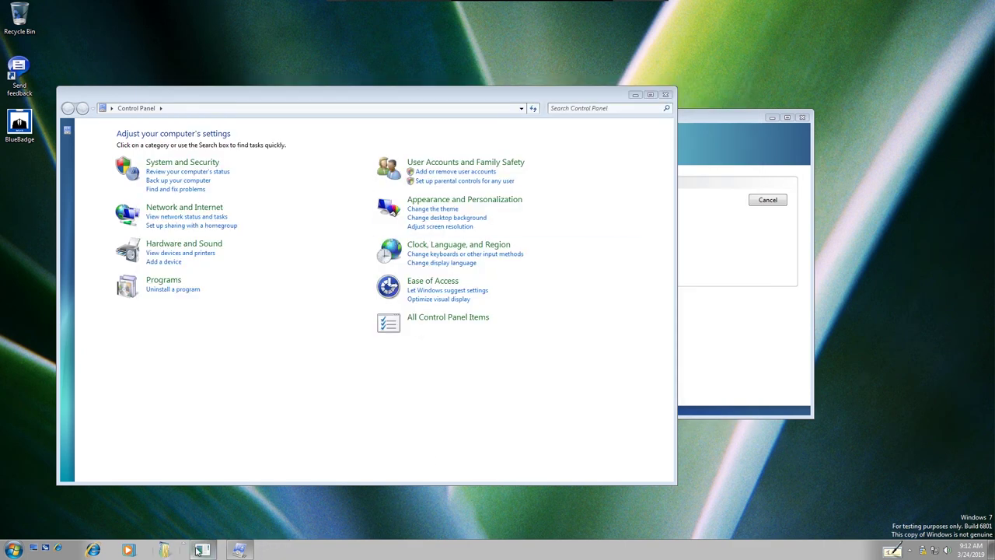
Run Internet Explorer as administrator, postpone Suggested Sites, and view the About box.
right_click(94, 548)
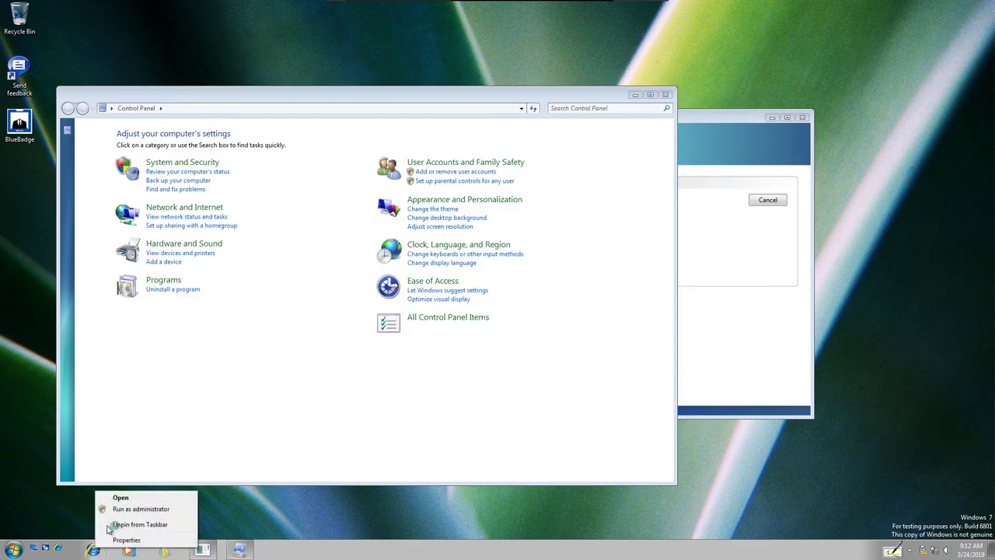
left_click(148, 510)
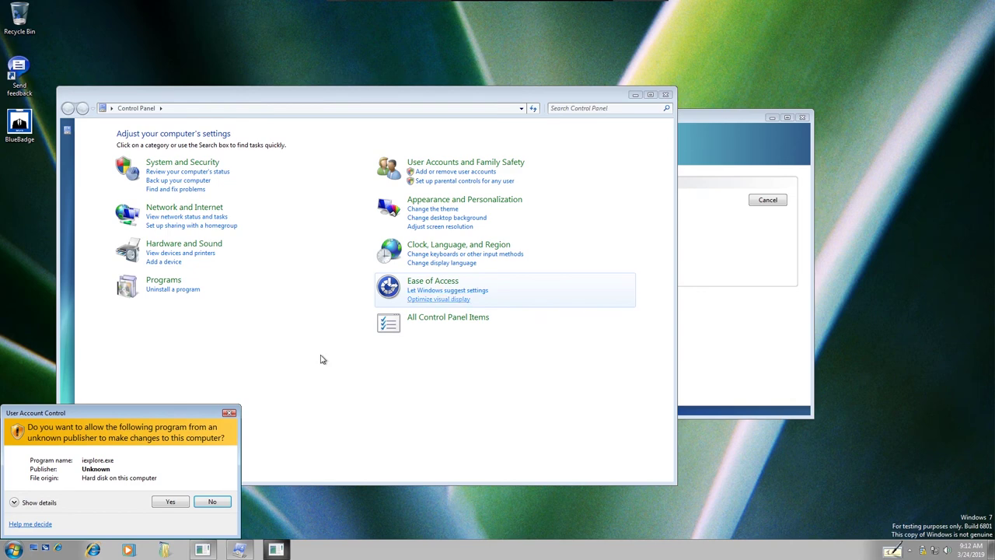
left_click(169, 504)
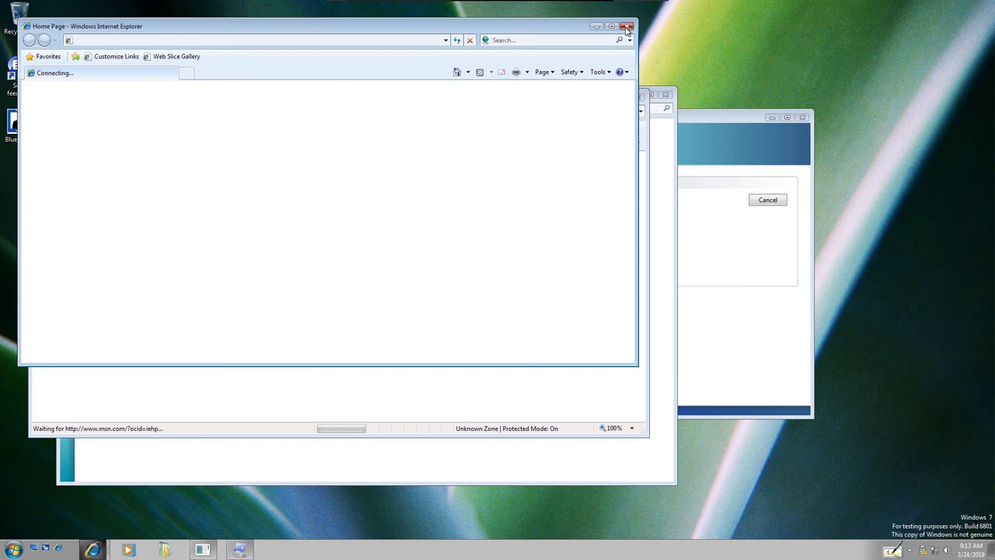
left_click(627, 26)
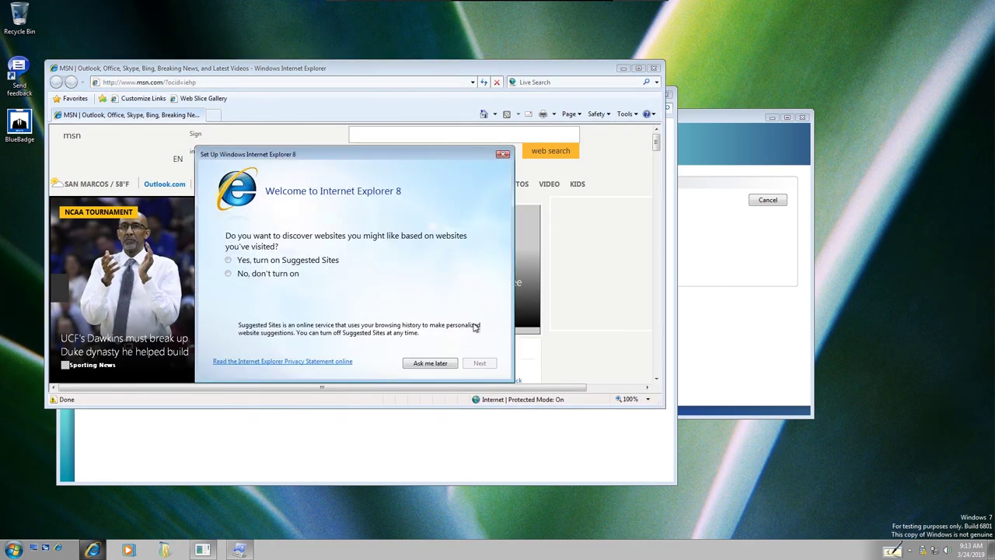
left_click(432, 363)
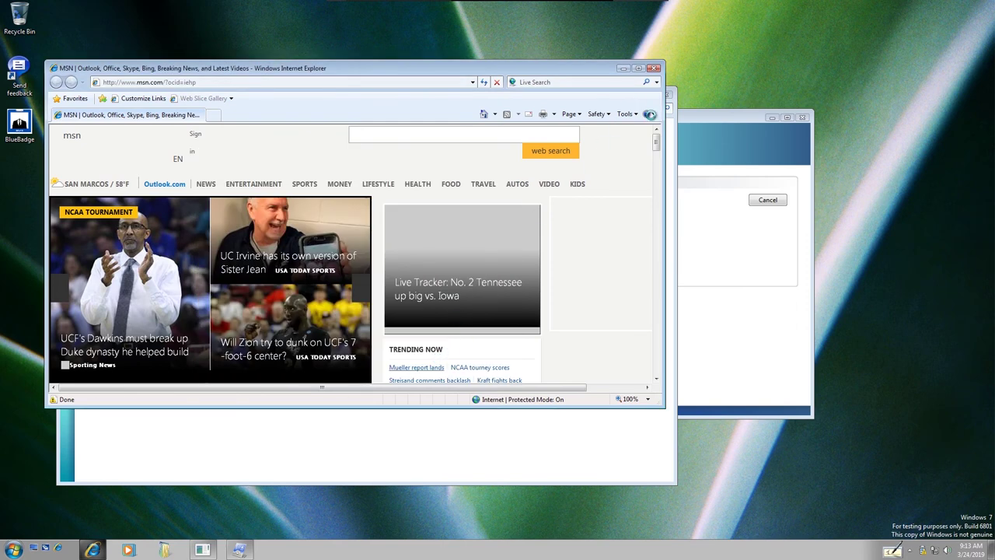
left_click(650, 115)
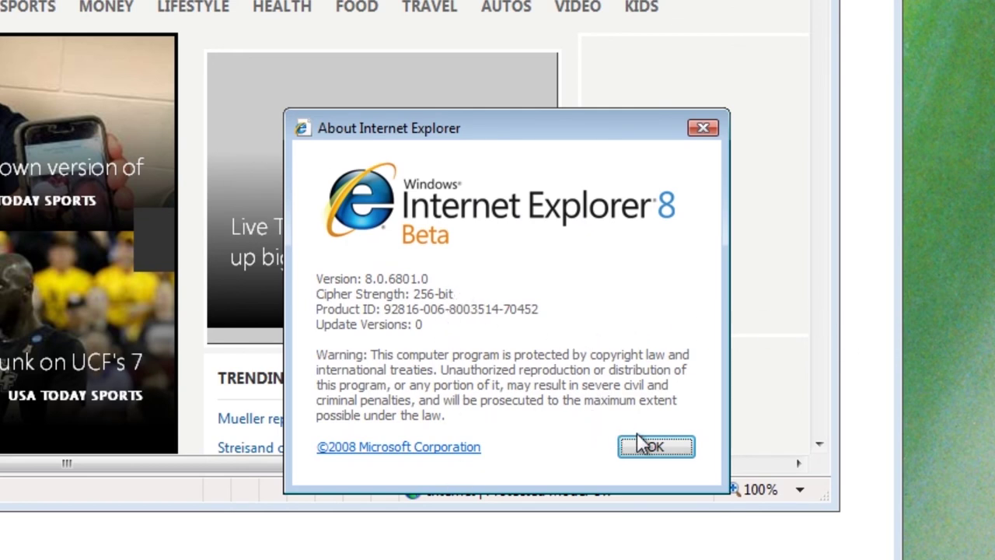
left_click(655, 446)
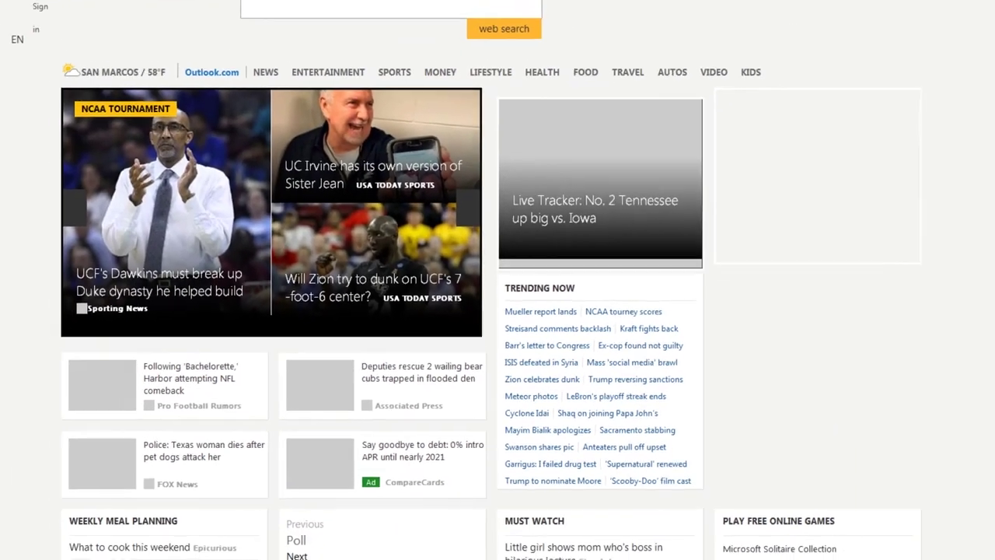
Navigate to google.com, then bring Windows Media Player to the front.
left_click(37, 20)
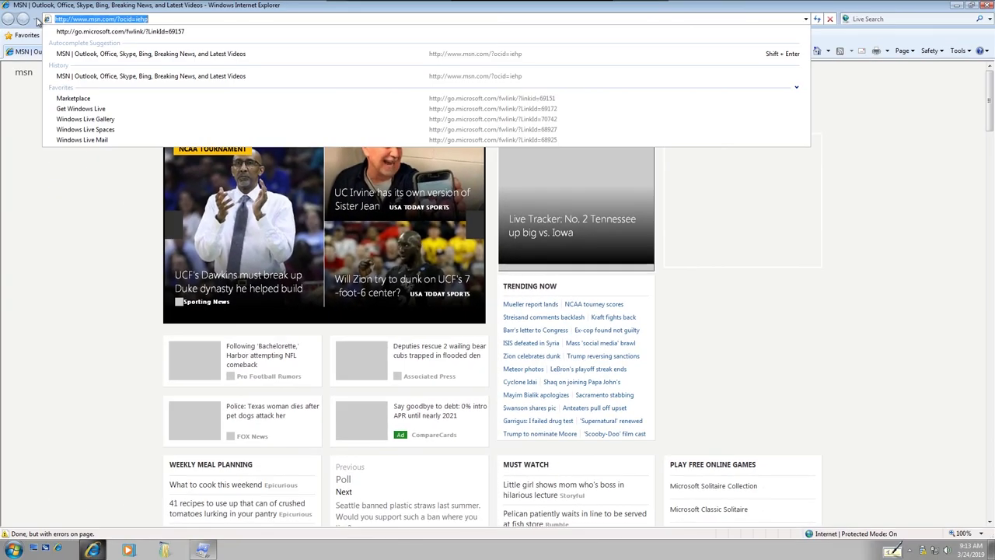
type("google.com")
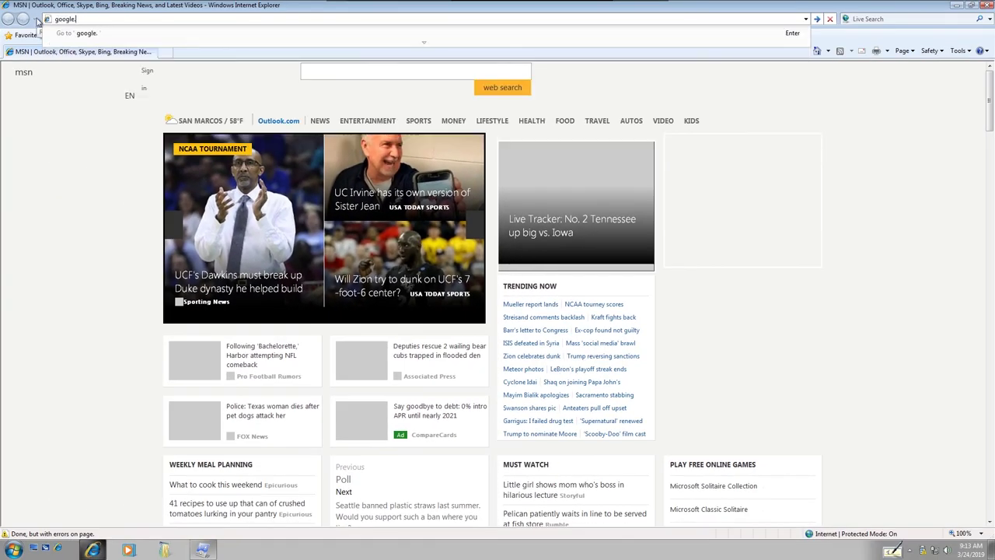
key("Return")
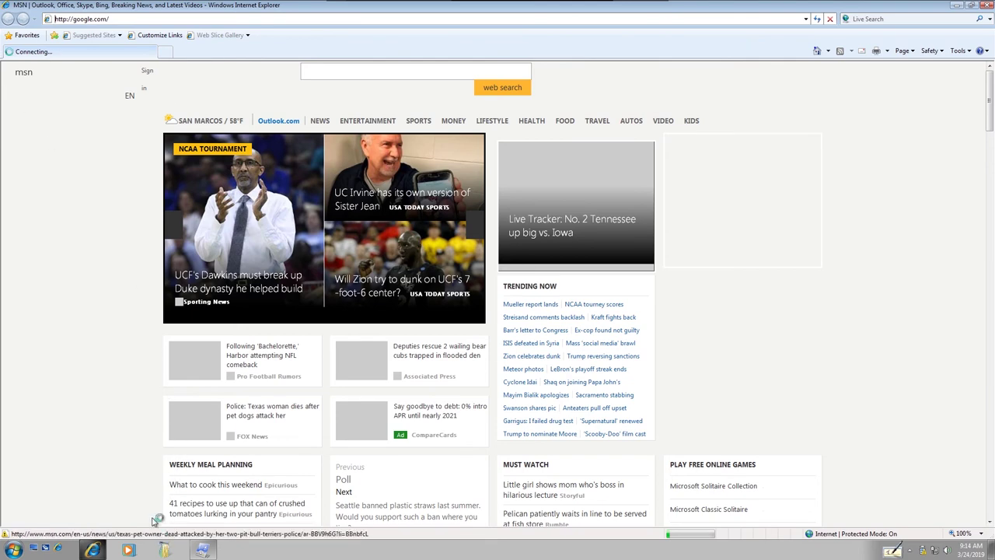
left_click(56, 549)
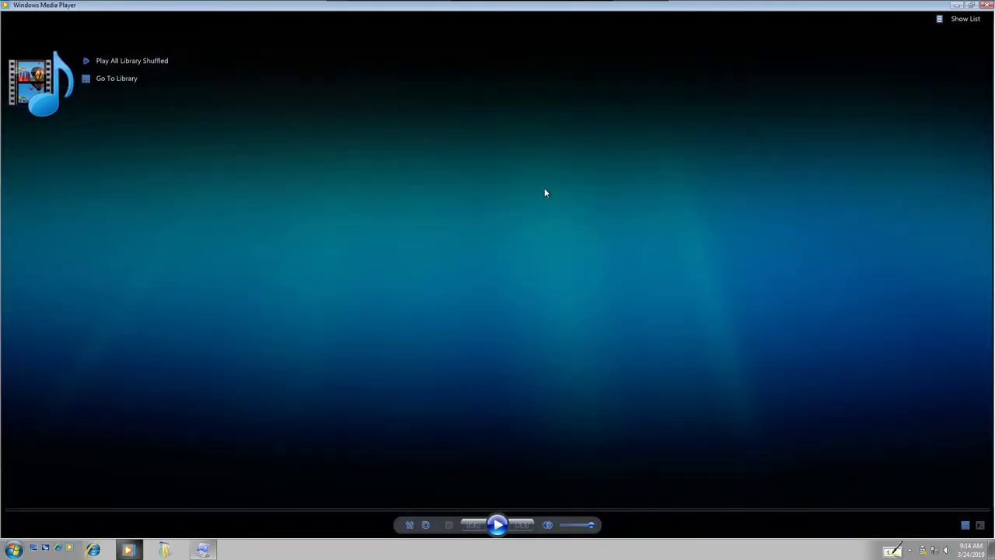
double_click(141, 14)
left_click(332, 312)
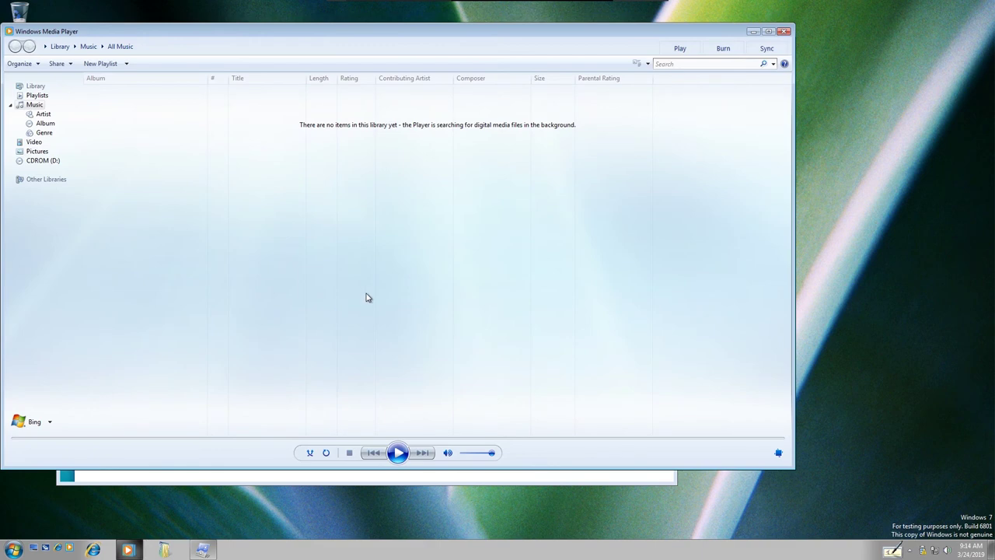
left_click_drag(519, 31, 621, 50)
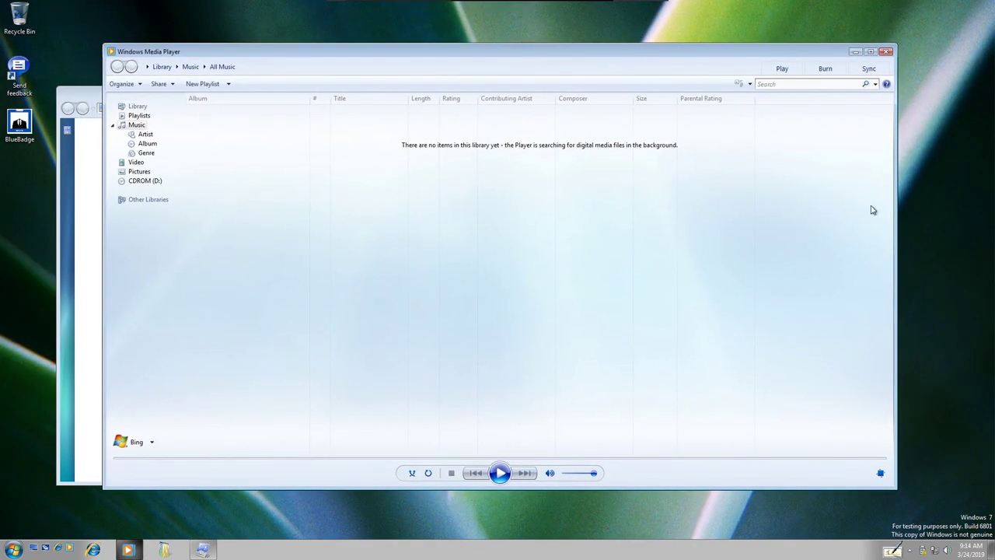
left_click(882, 476)
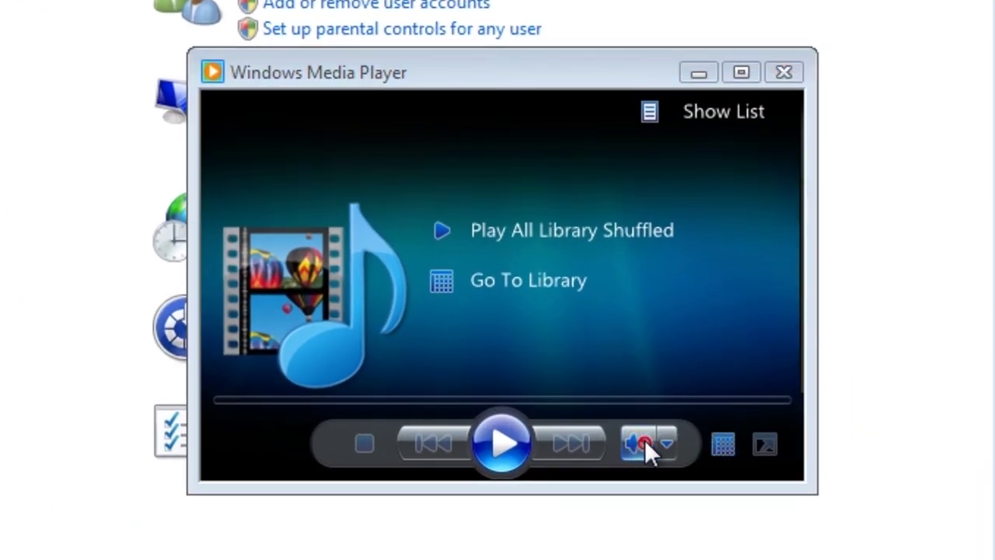
mouse_move(630, 419)
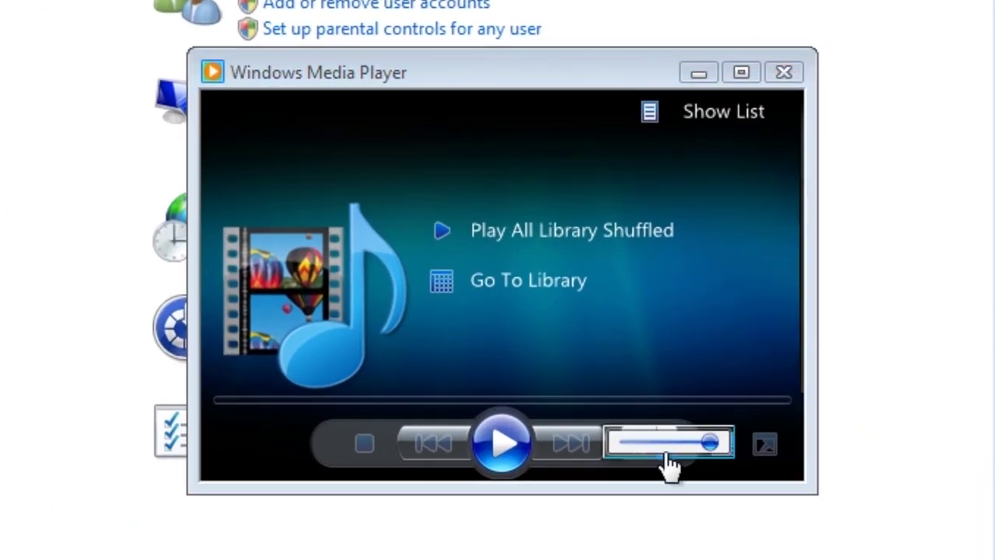
left_click(731, 113)
right_click(727, 99)
left_click(685, 113)
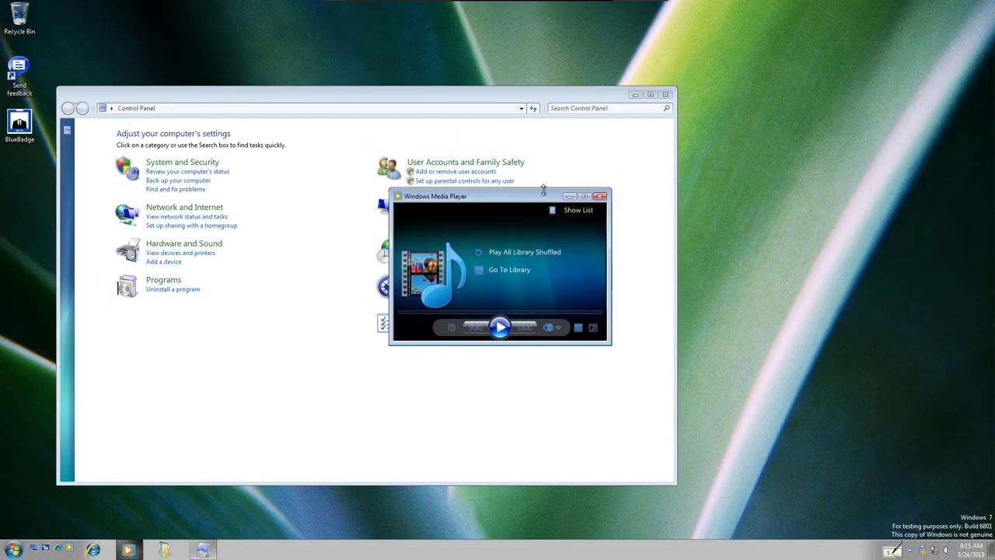
left_click_drag(544, 195, 731, 189)
left_click(773, 205)
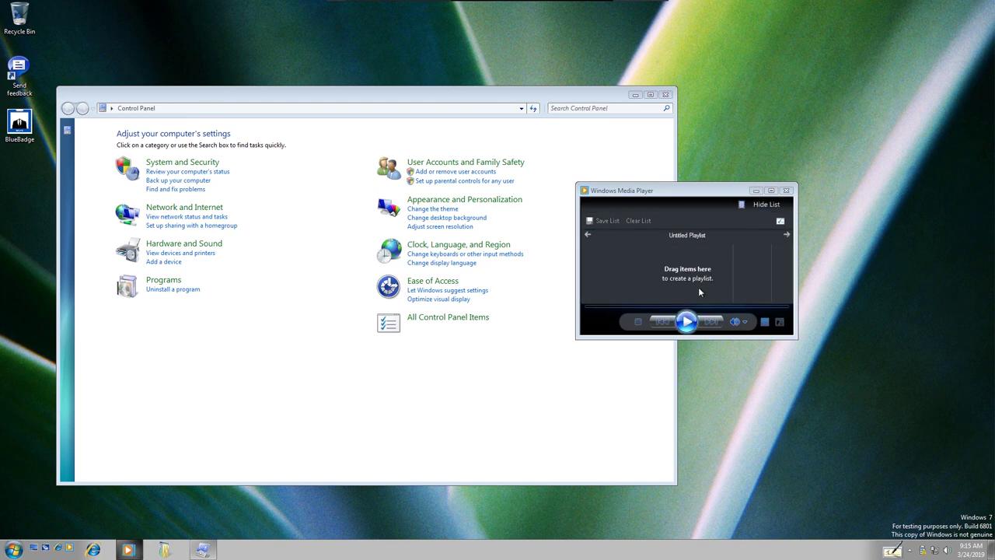
left_click(758, 205)
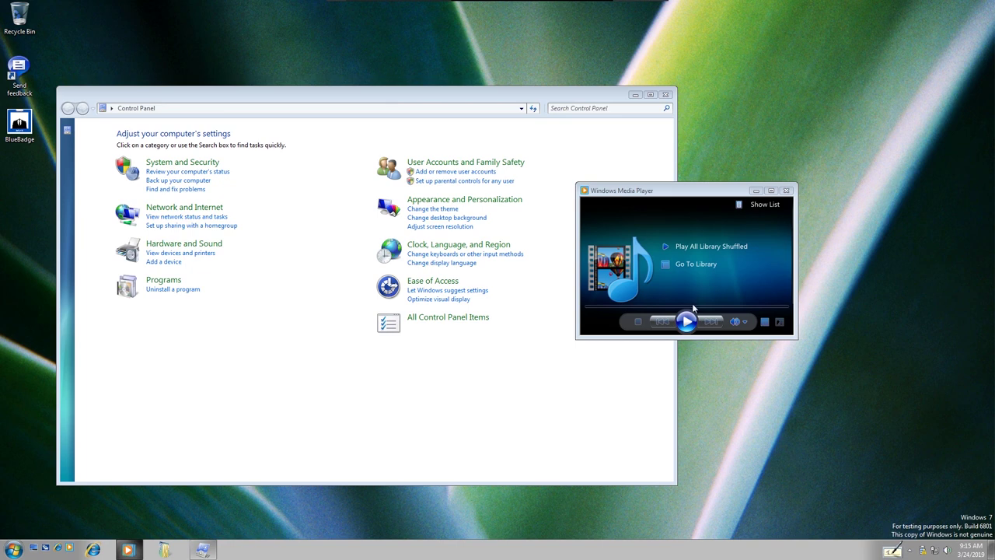
left_click(773, 191)
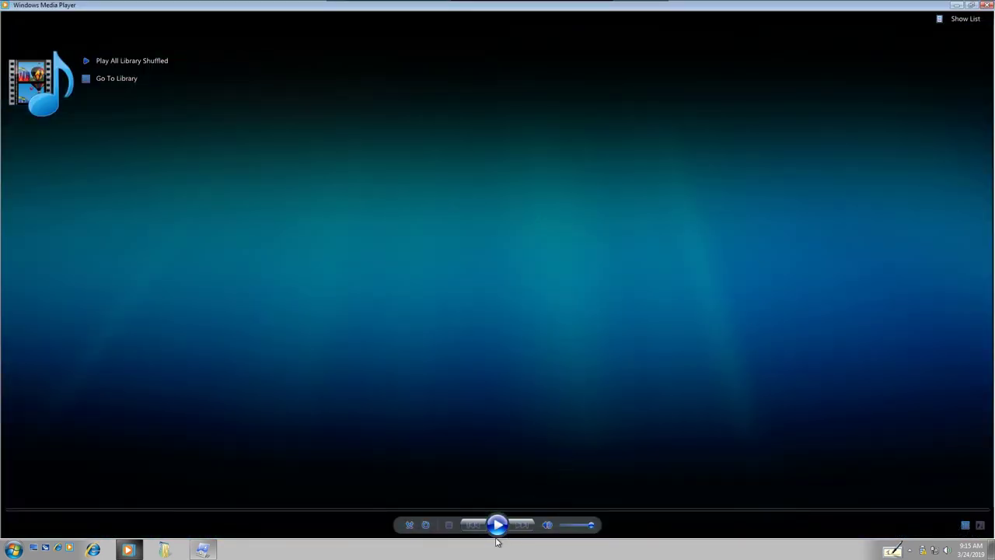
Open Explorer's Libraries and browse Music's Sample Music, Videos, Pictures, Homegroup and Recent Places.
left_click(164, 550)
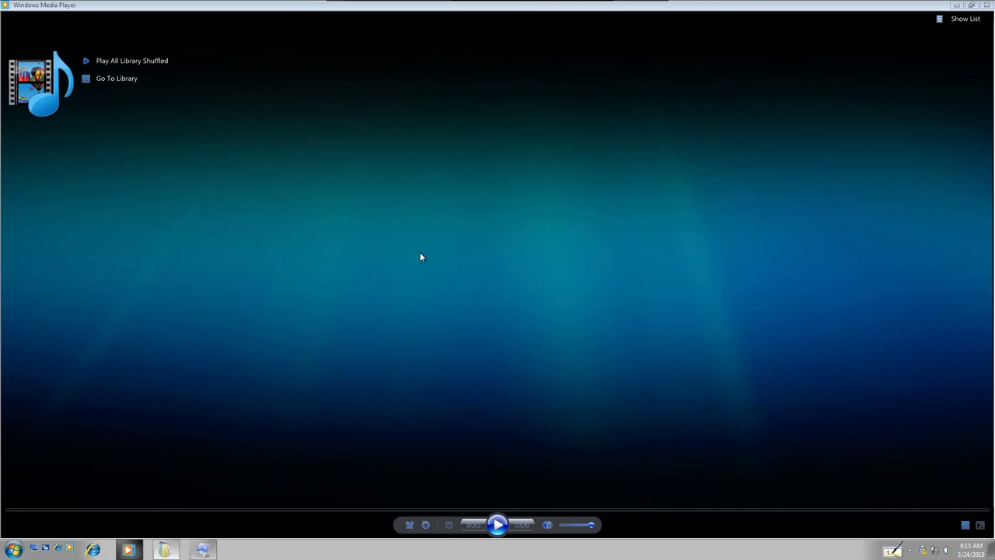
double_click(504, 187)
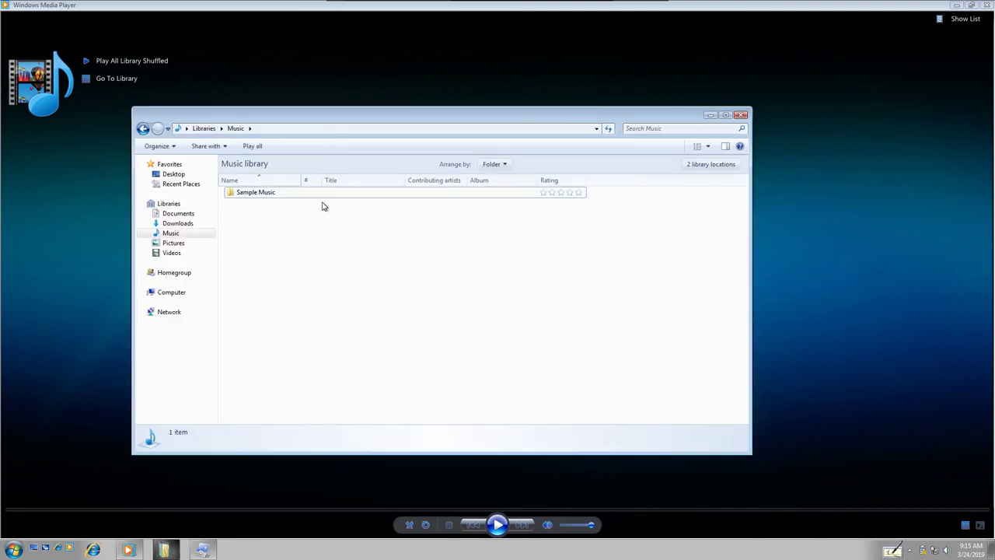
double_click(280, 194)
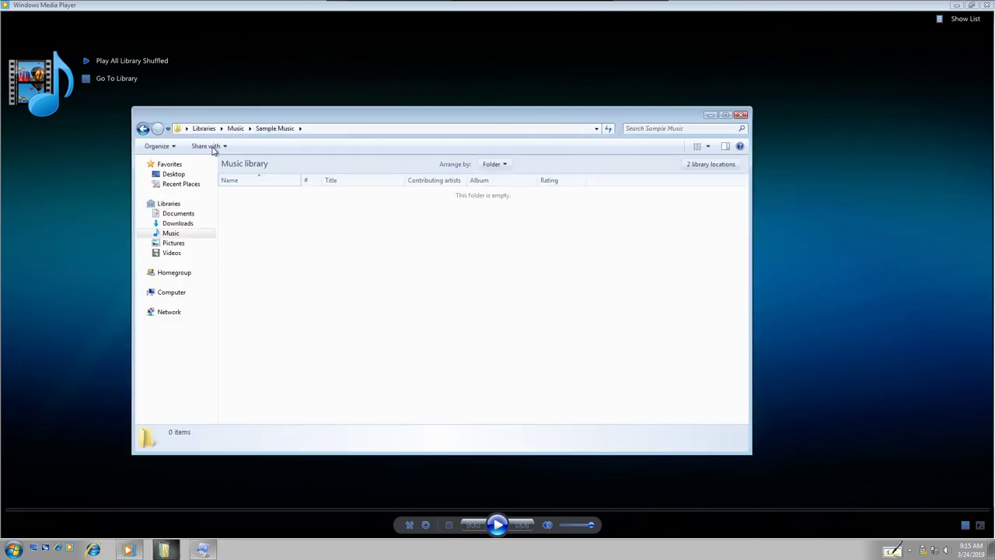
left_click(177, 252)
left_click(177, 243)
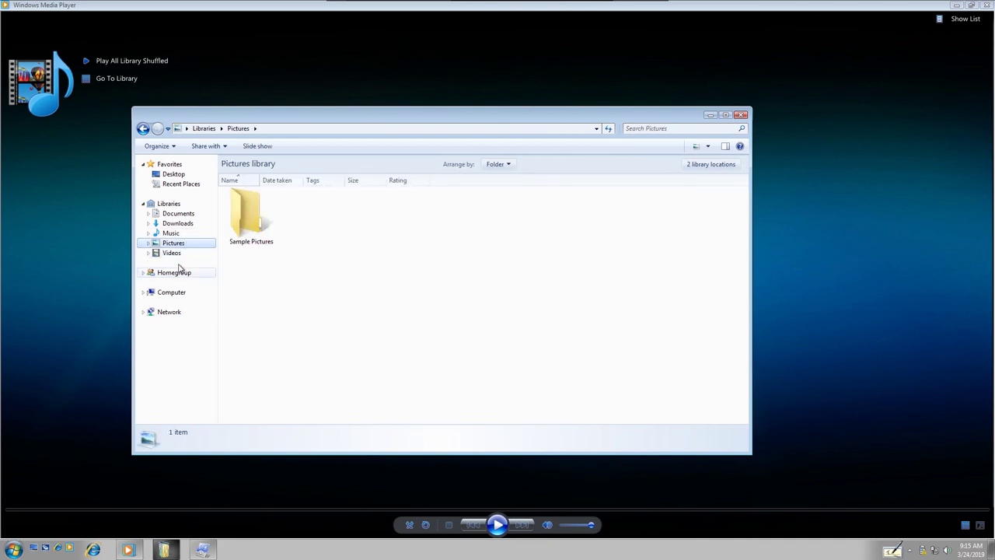
left_click(175, 272)
left_click(182, 184)
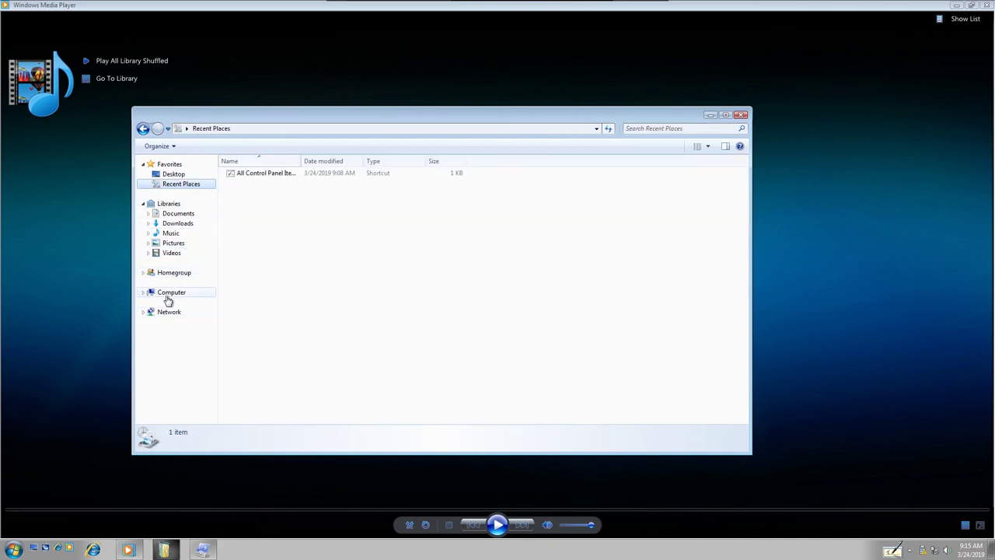
From Computer, navigate into Local Disk (C:) › Windows › Branding › ShellBrd.
left_click(172, 292)
left_click(325, 198)
double_click(325, 198)
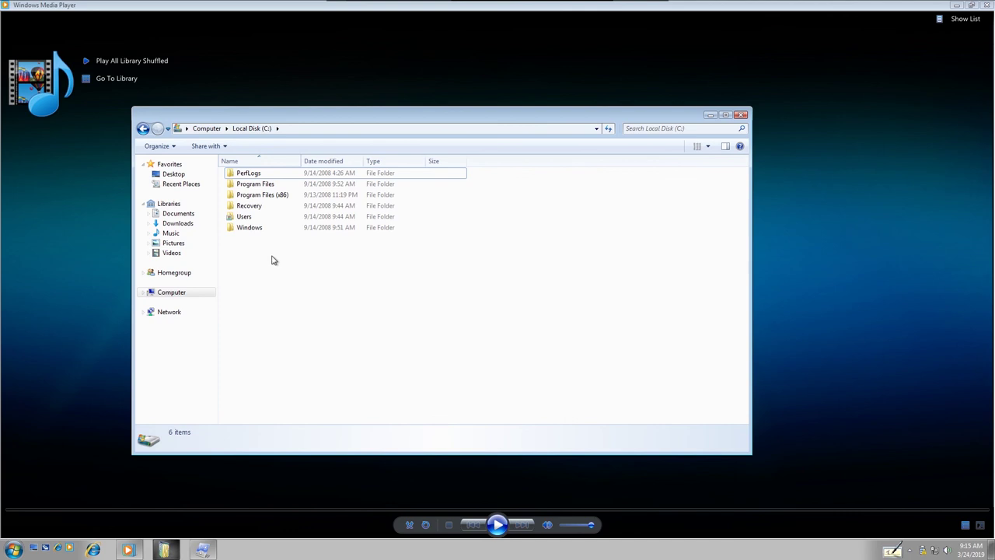
double_click(271, 228)
scroll(301, 381, "down", 4)
scroll(285, 267, "up", 4)
double_click(241, 227)
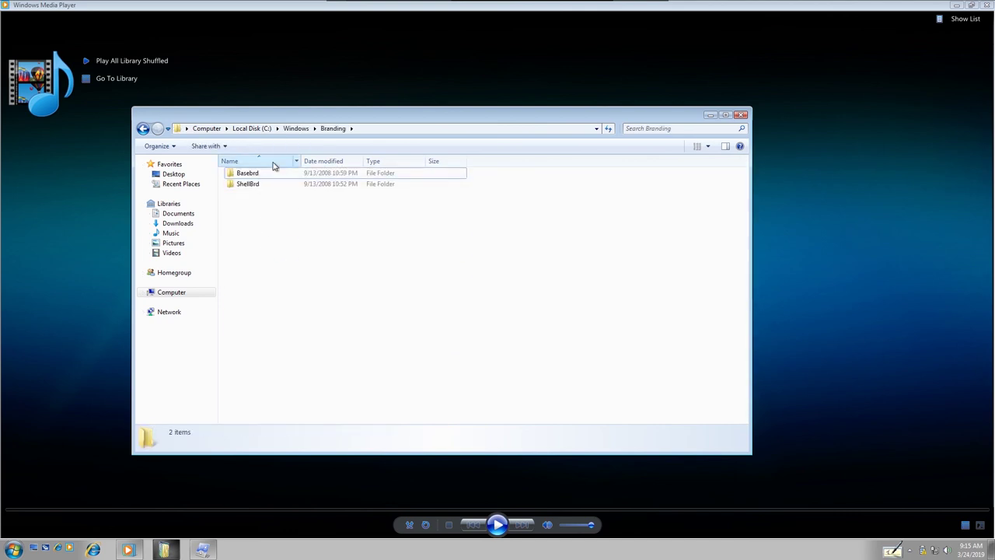
double_click(248, 184)
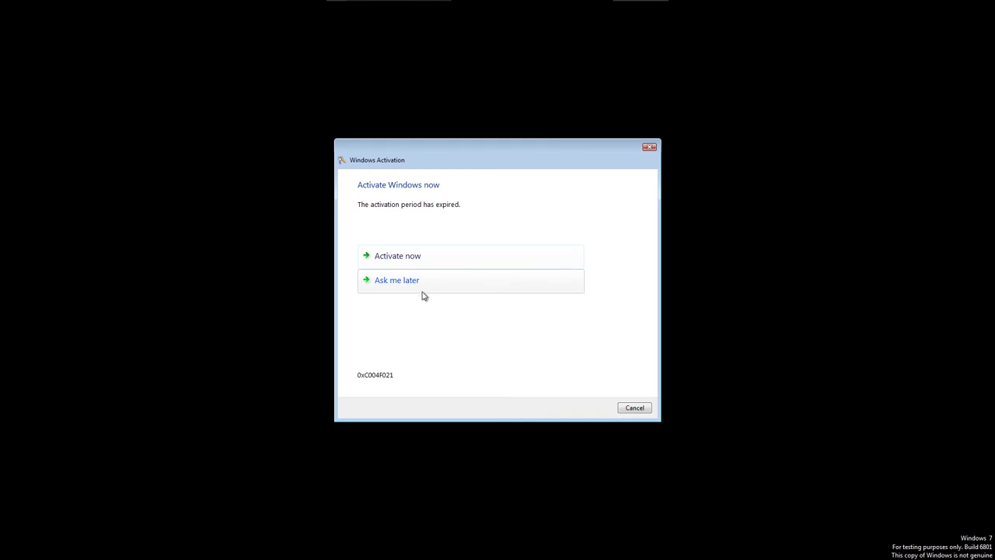
Postpone Windows activation with Ask me later and acknowledge the genuine software notice.
left_click(415, 286)
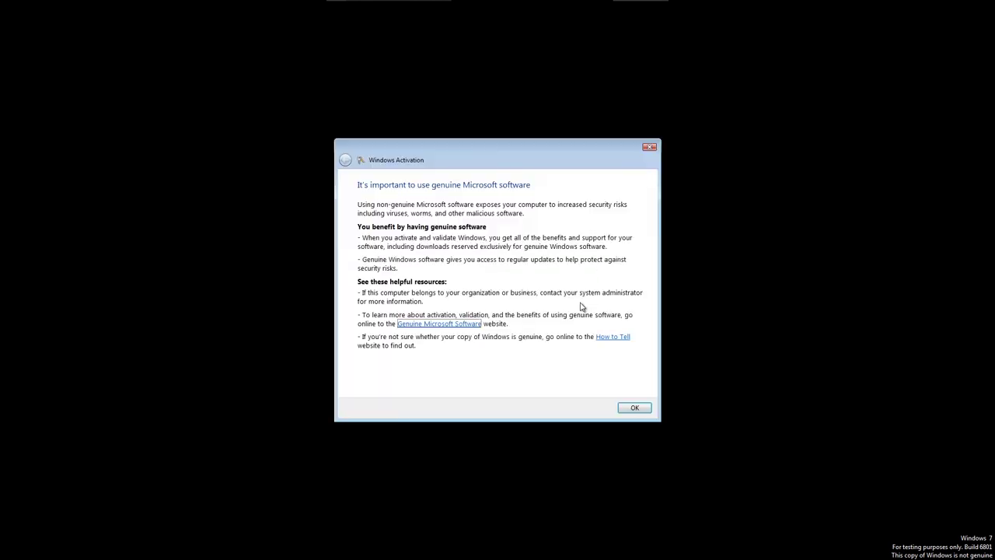
left_click(636, 408)
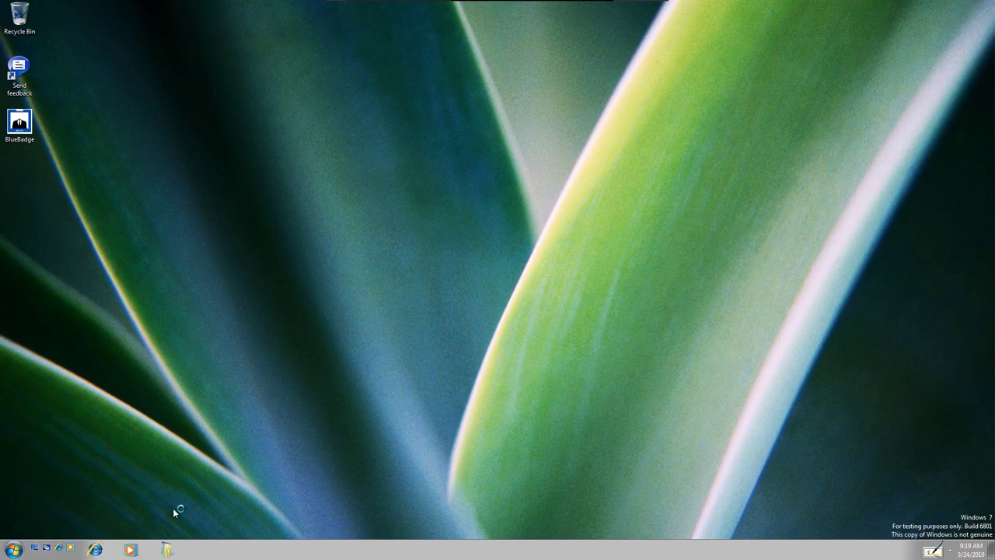
Open Control Panel from Start, reposition it, and go to Appearance and Personalization › Personalization.
key("super")
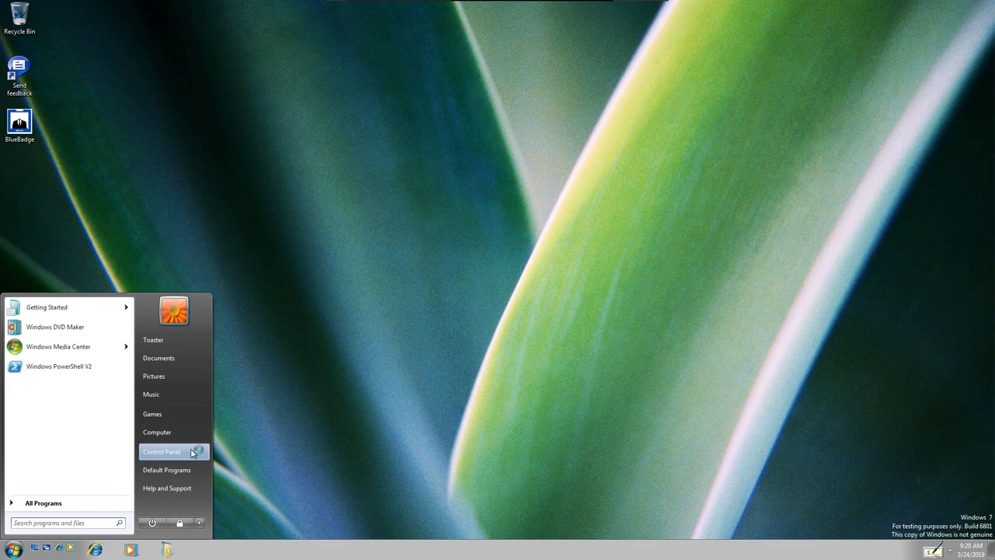
left_click(193, 451)
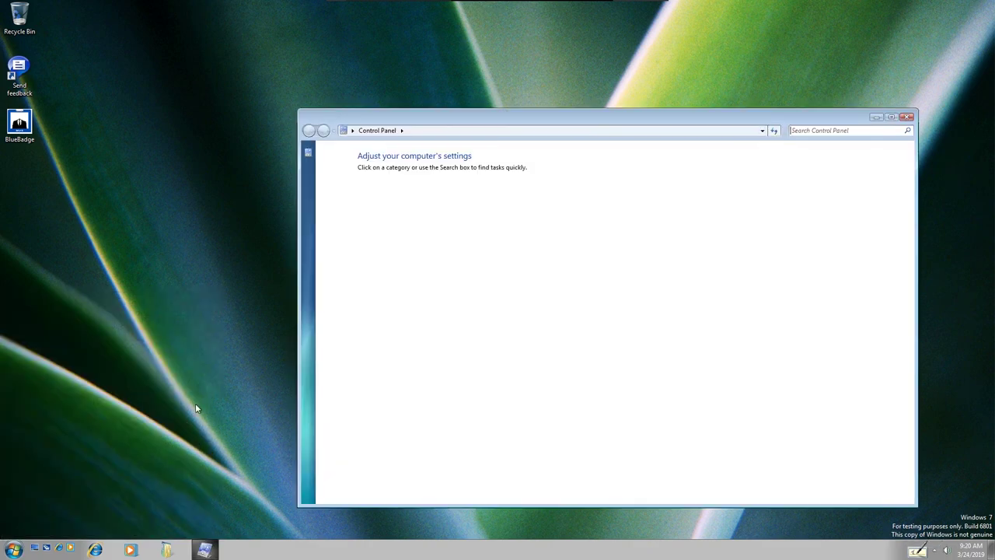
left_click_drag(460, 123, 315, 82)
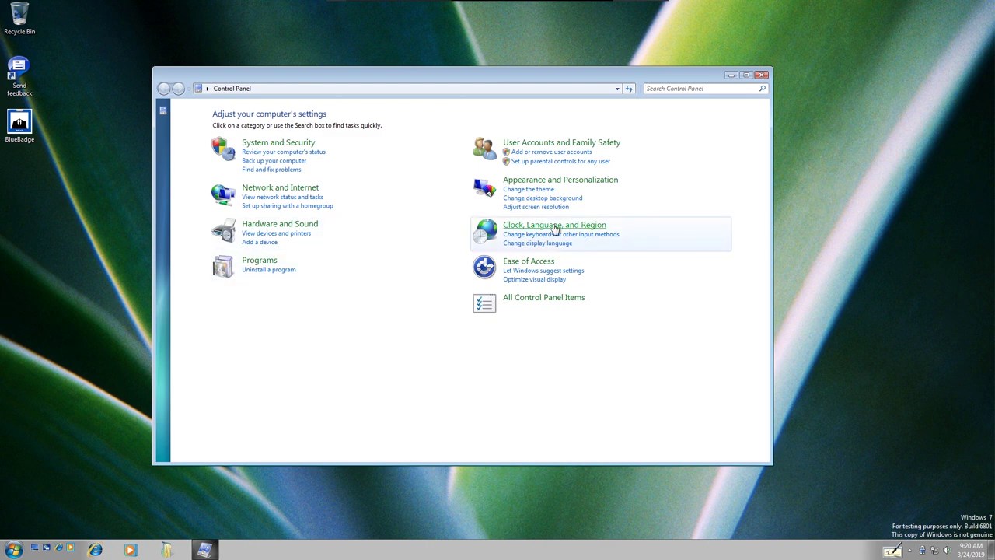
left_click(535, 182)
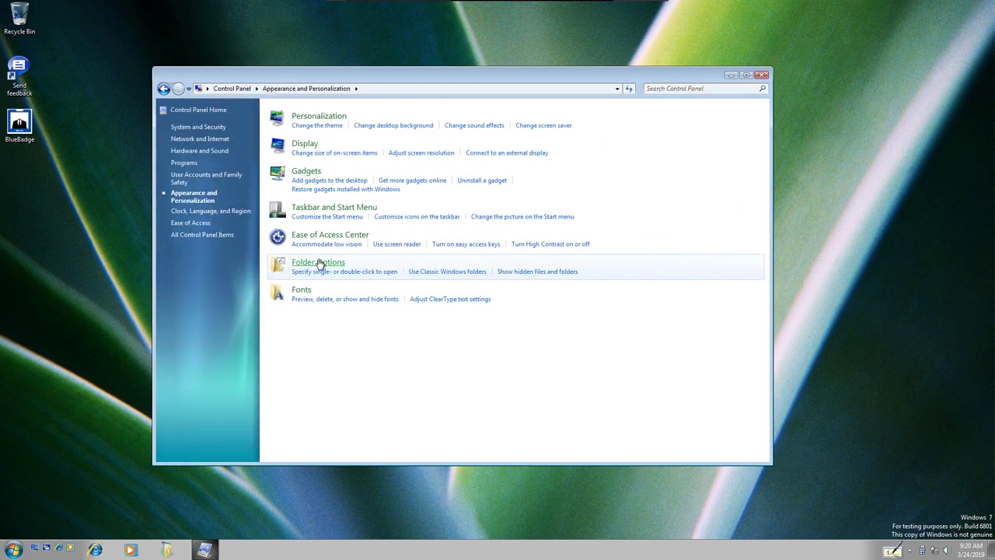
left_click(320, 116)
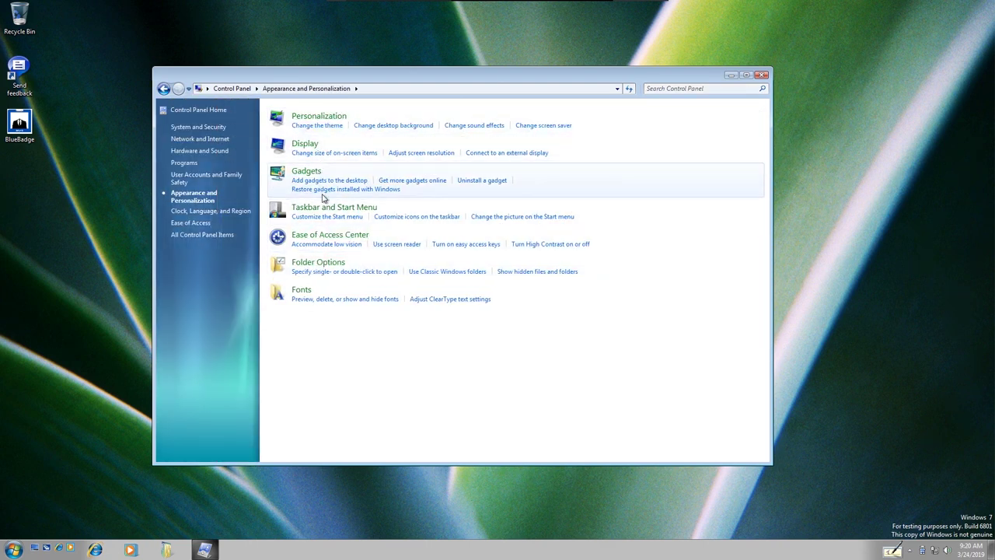